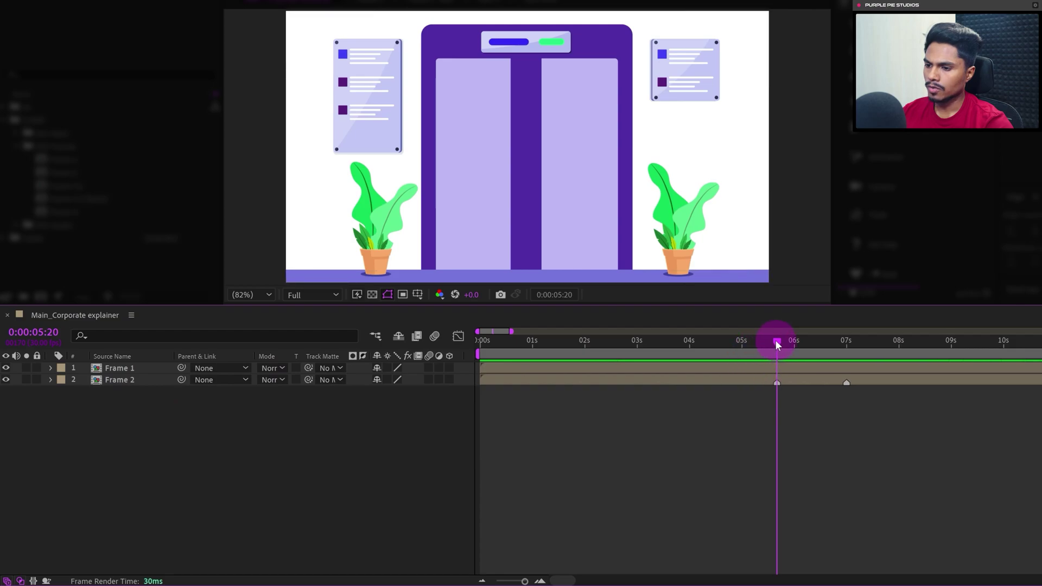
Step: Solo the Frame 1 layer and scrub from about 5 to 6 seconds to examine the opening between the doors
drag(777, 343, 790, 376)
click(324, 417)
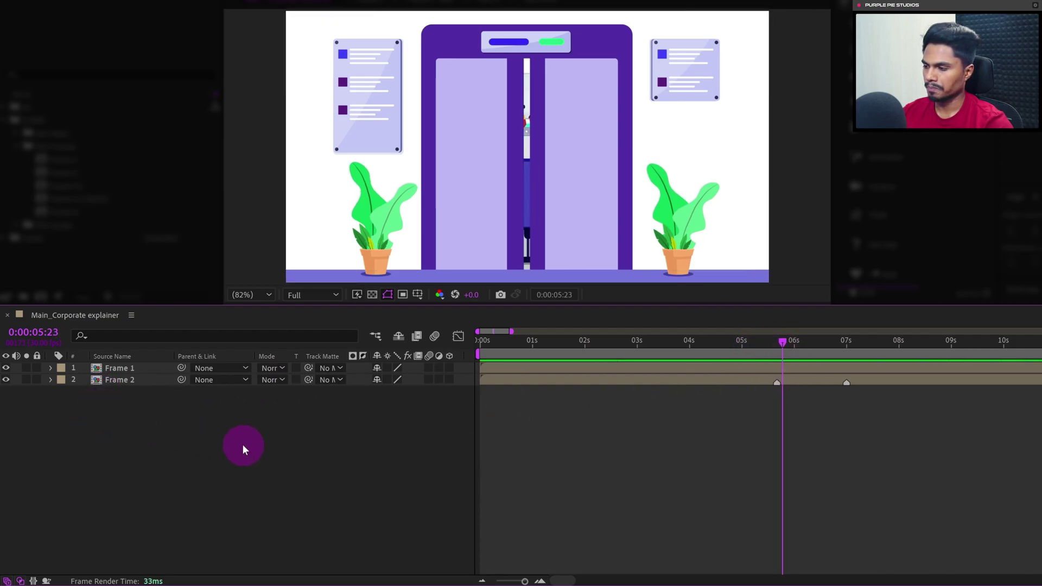
click(112, 369)
click(27, 368)
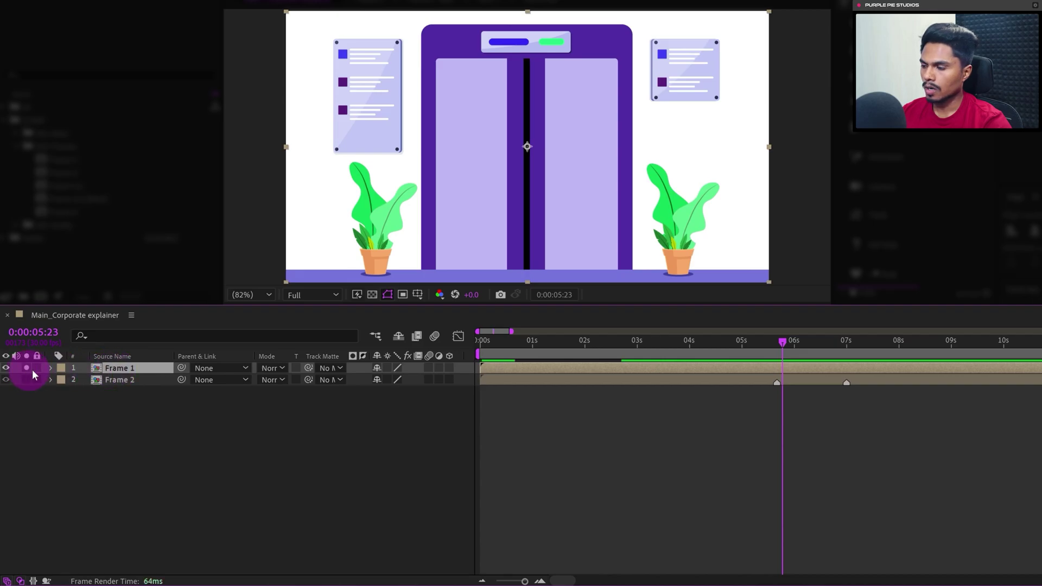
drag(796, 348, 812, 350)
Step: Open the Frame 1 composition, select its BG layer and preview the doors opening
click(117, 368)
double_click(119, 372)
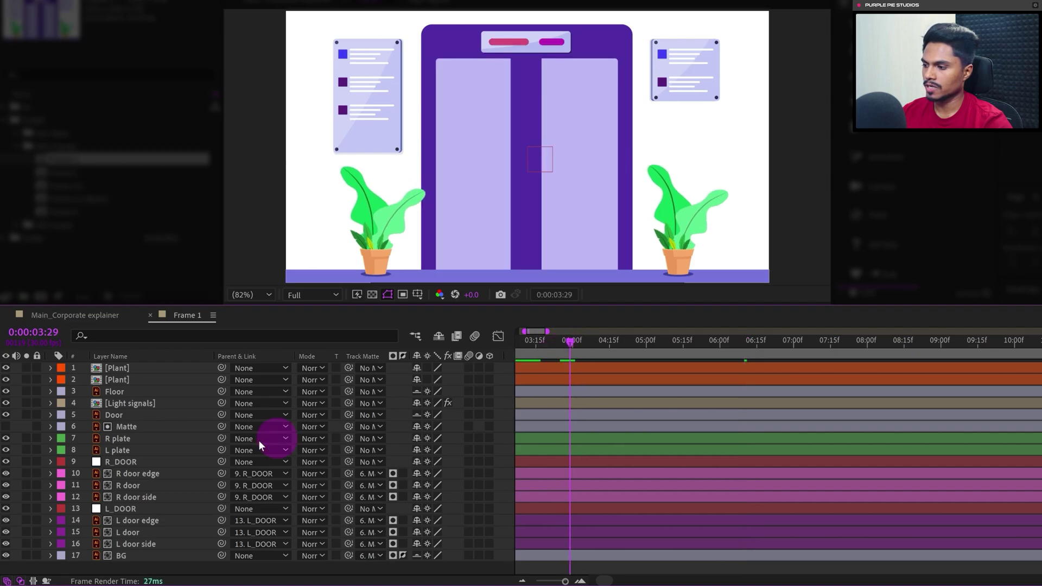
click(142, 559)
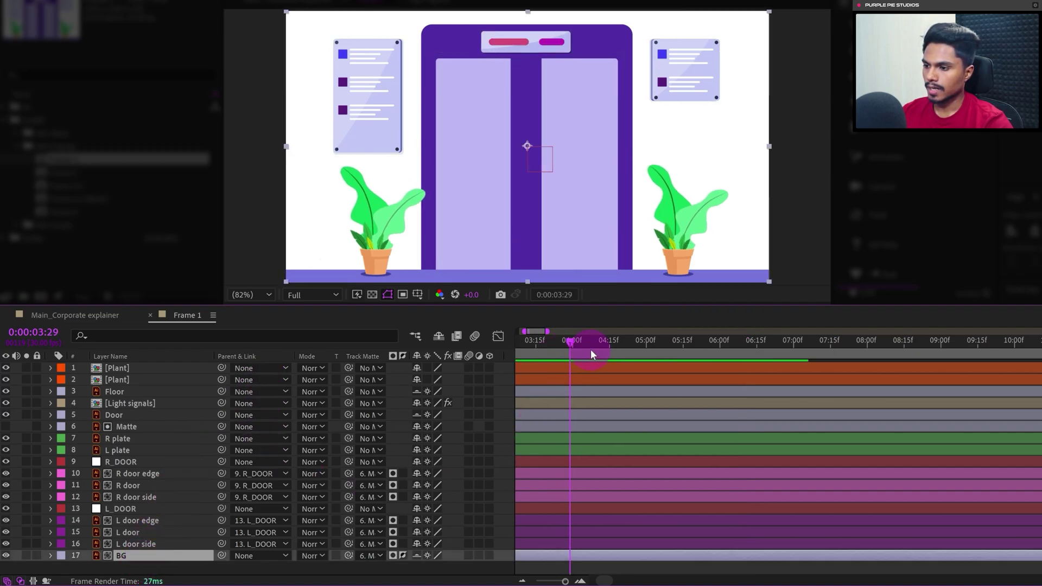
key(space)
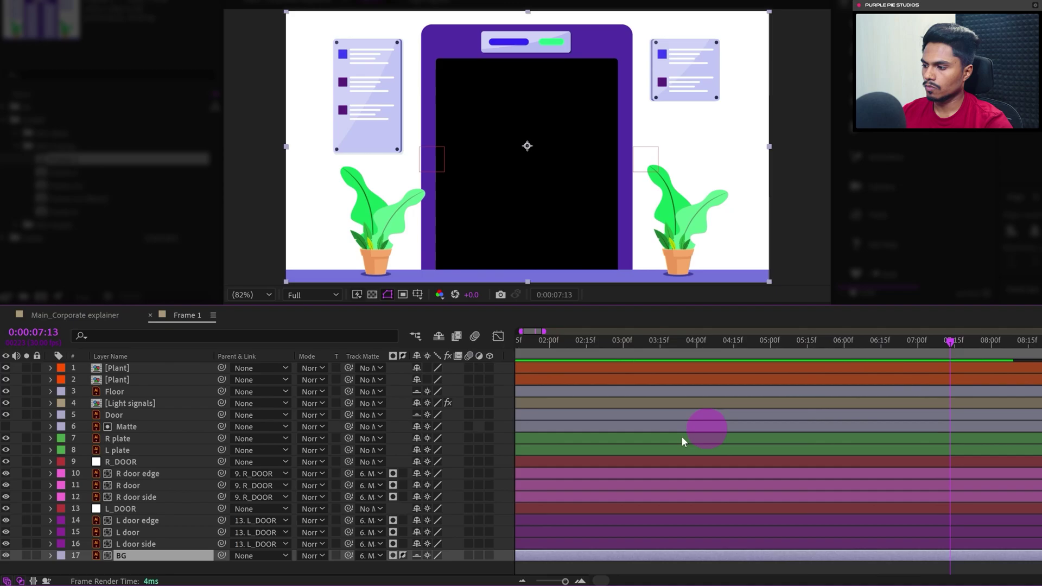
Step: Check the Matte layer in Frame 1 by toggling its visibility, and return to the Main_Corporate explainer composition
click(115, 416)
click(112, 426)
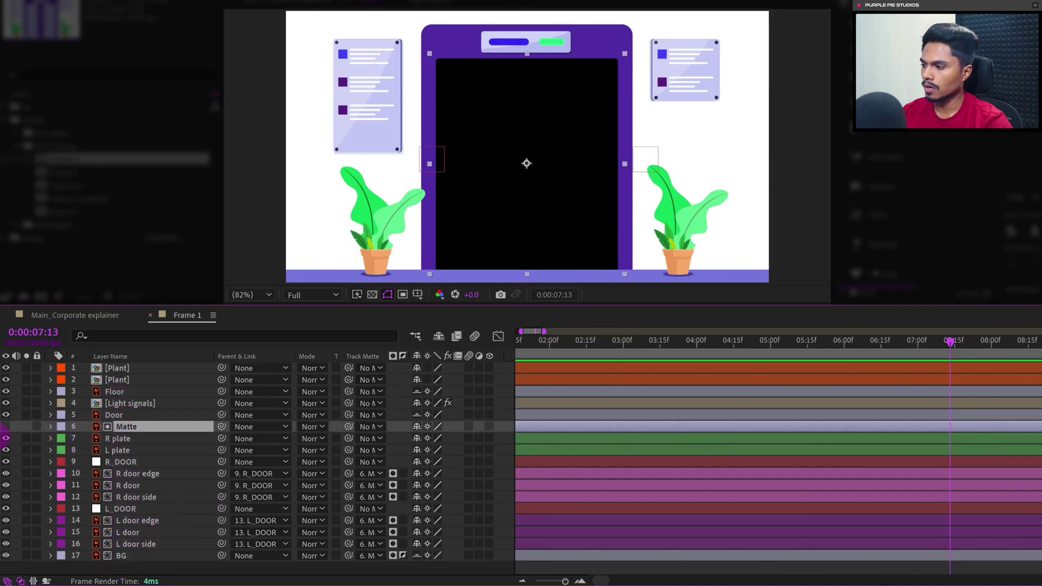
click(5, 427)
click(6, 427)
key(shift+comma)
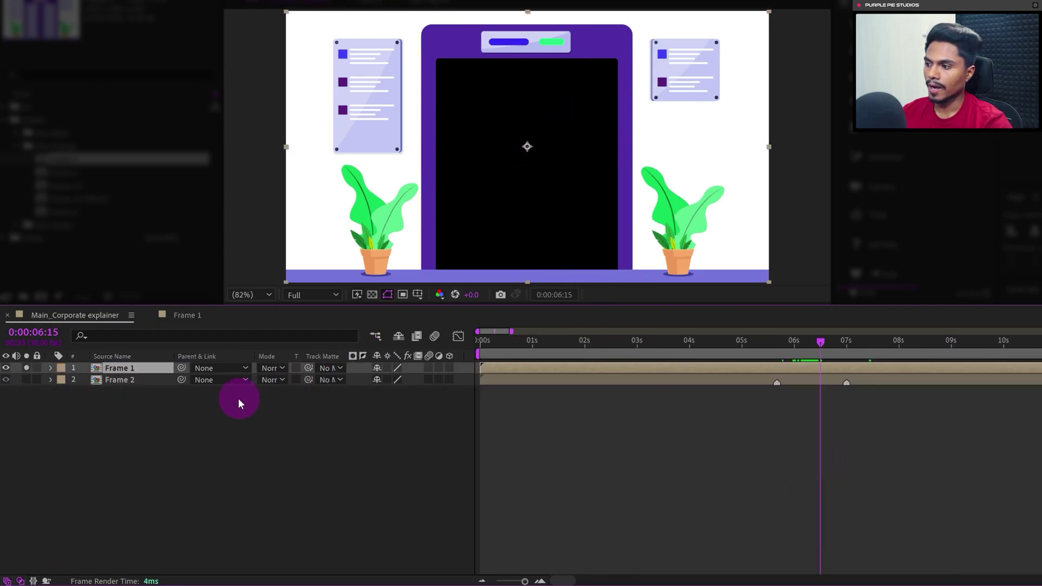
Step: Turn off solo on Frame 1 and place the current time at 0:00:05:22, where the doors start opening
click(26, 368)
drag(787, 346, 780, 348)
click(481, 434)
Step: Add a null object to the main composition and rename it Camera
right_click(516, 424)
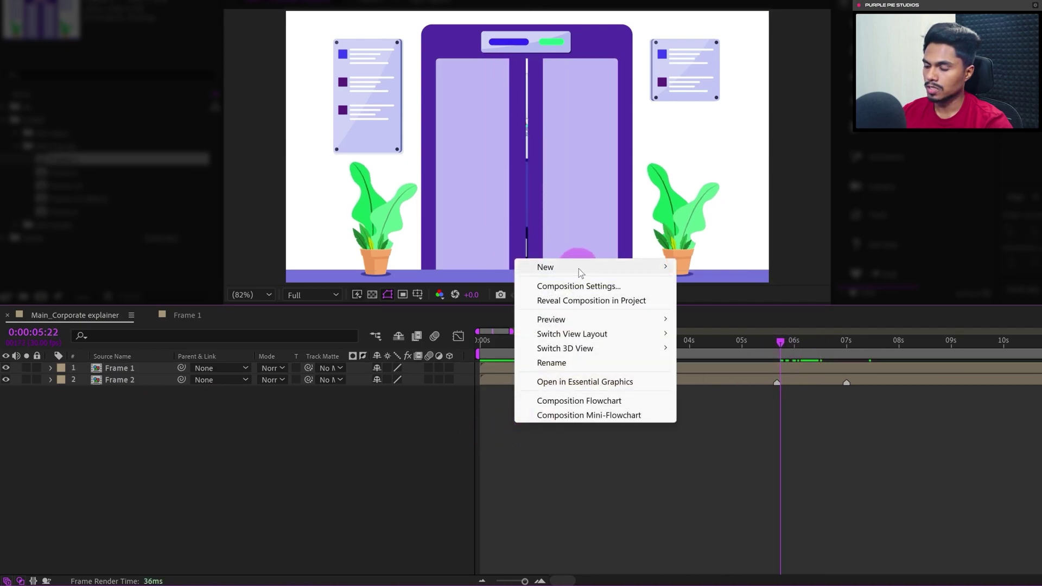
mouse_move(575, 269)
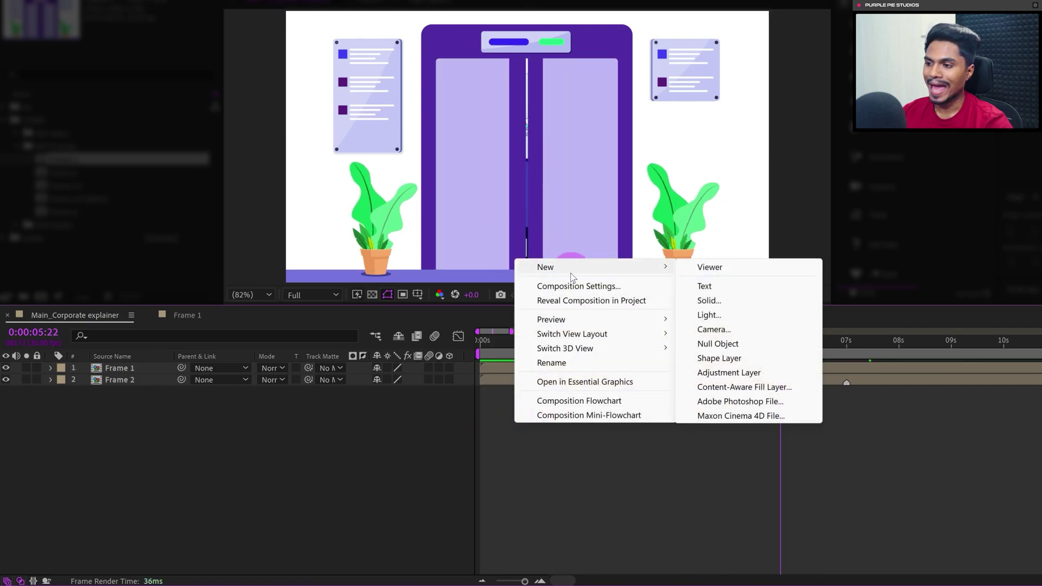
click(710, 347)
click(139, 368)
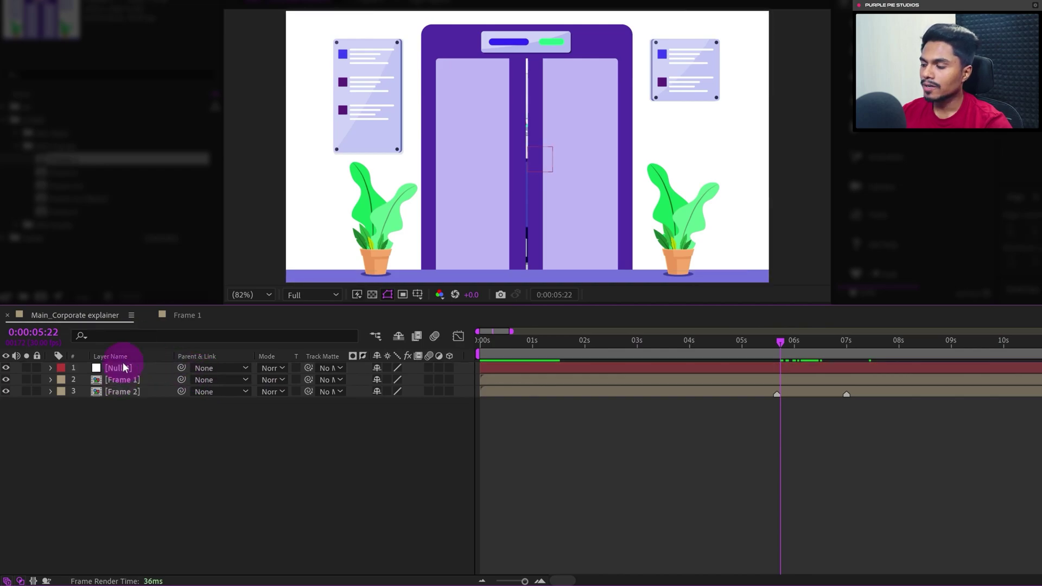
key(Return)
text(Camera)
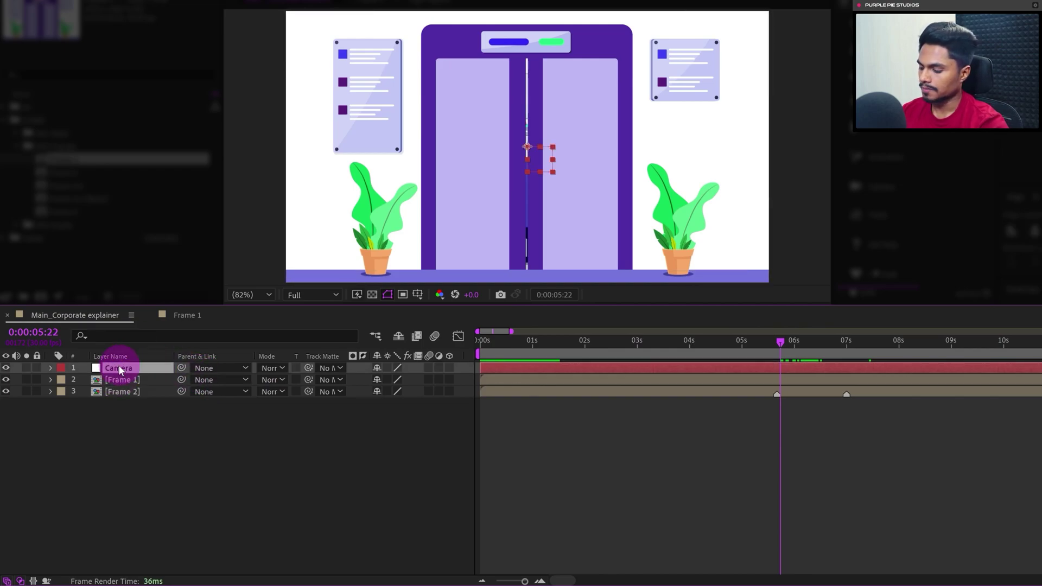
Step: Parent the Frame 1 and Frame 2 layers to the Camera null
click(177, 452)
click(120, 392)
shift+click(118, 379)
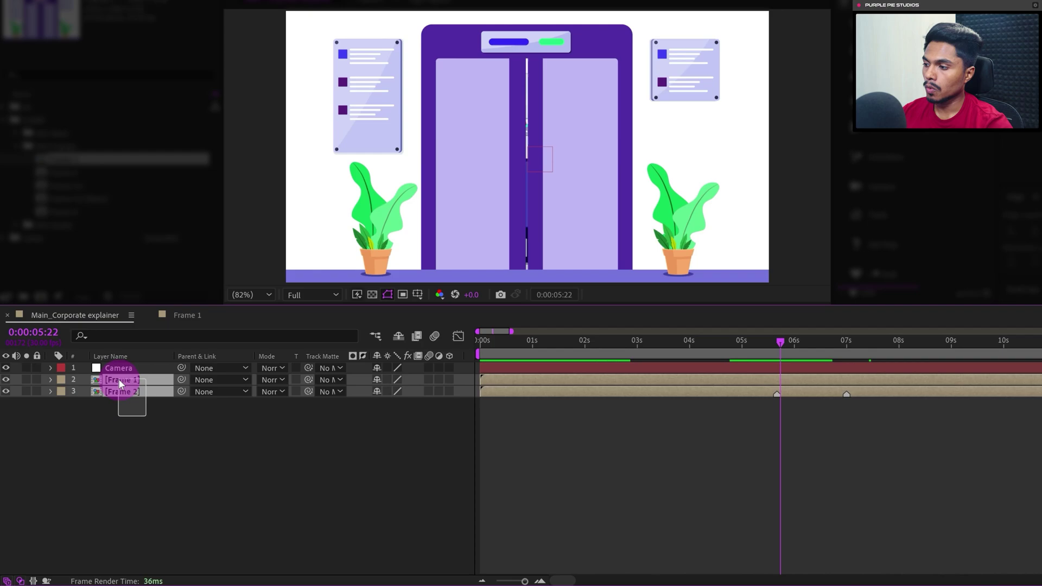
drag(184, 379, 115, 367)
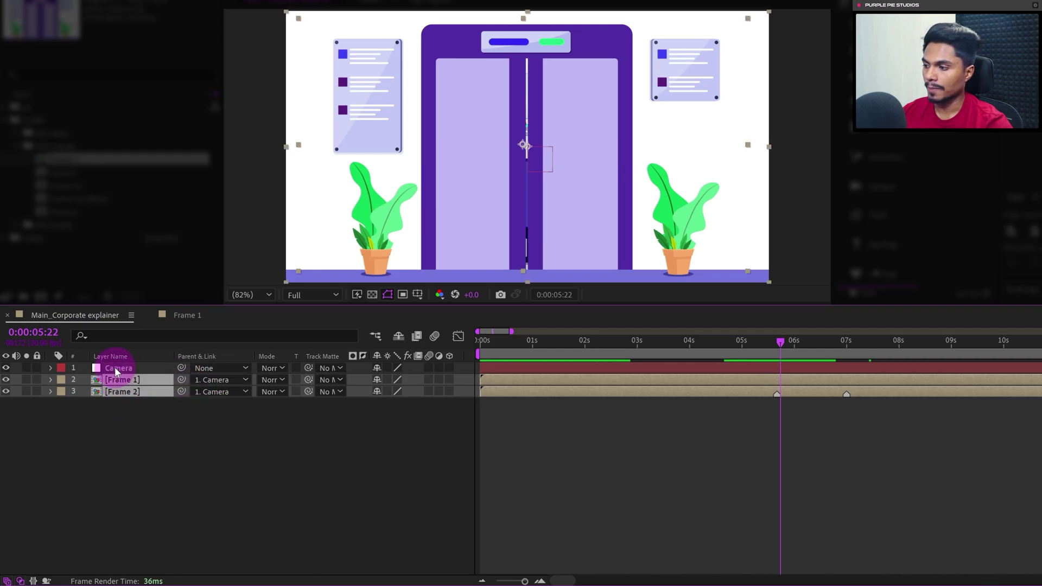
click(225, 451)
Step: Add Position and Scale keyframes to the Camera null at 0:00:05:22
click(135, 369)
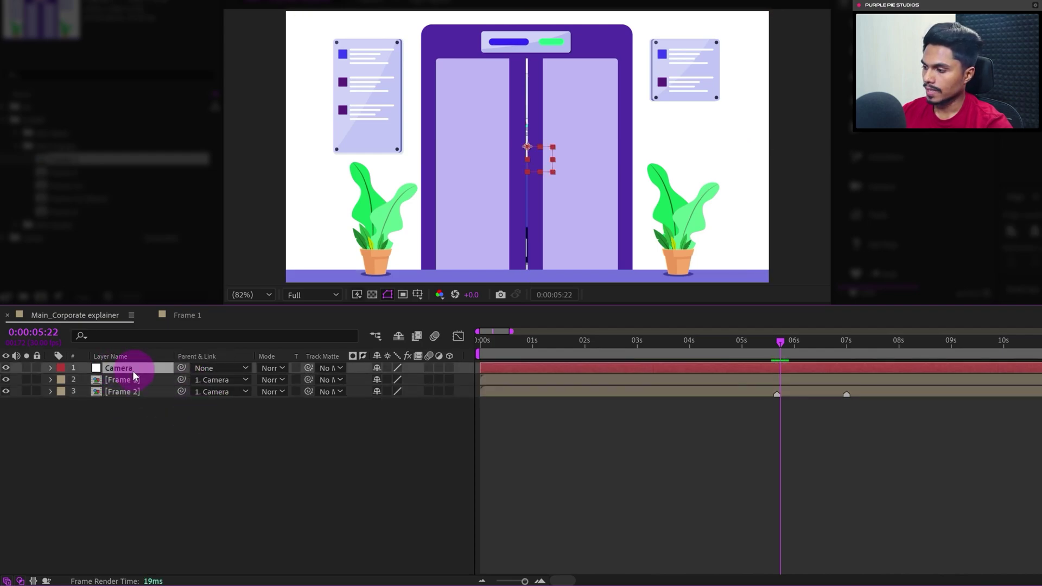
key(s)
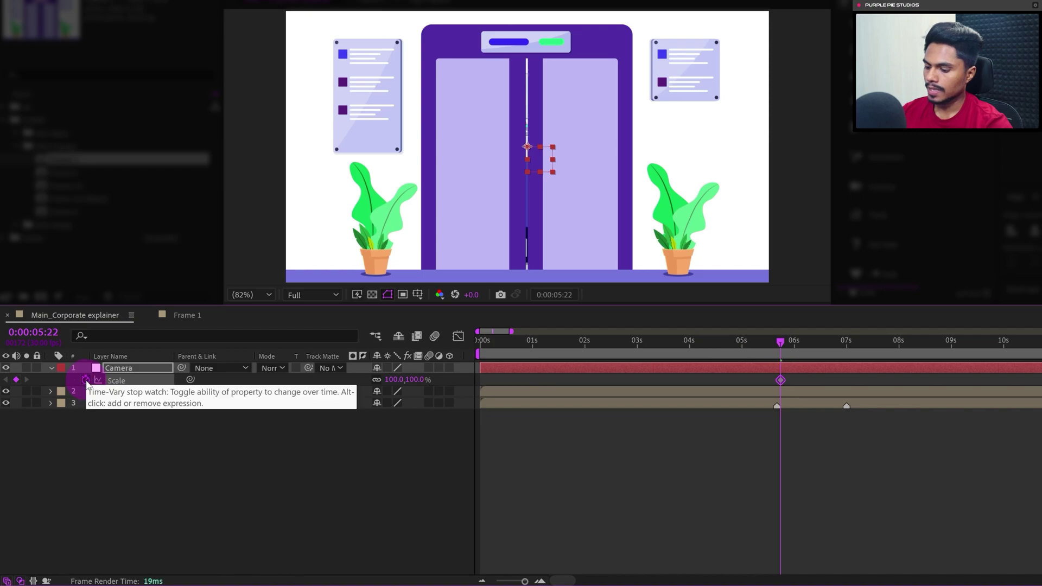
key(p)
click(87, 381)
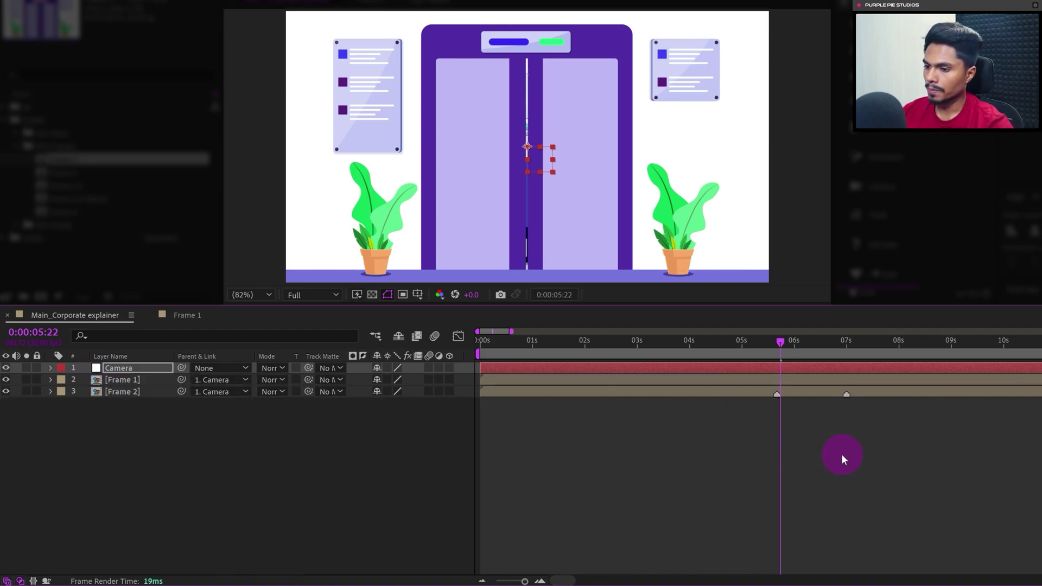
key(alt+shift+s)
Step: Add Scale and Position keyframes to the Frame 2 layer at 0:00:05:22
click(125, 418)
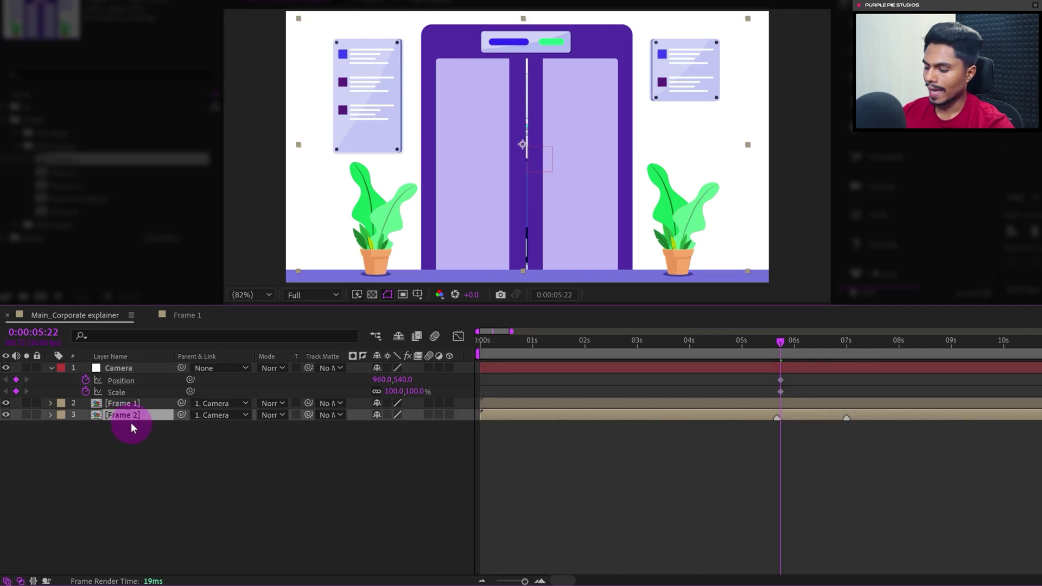
key(s)
click(86, 427)
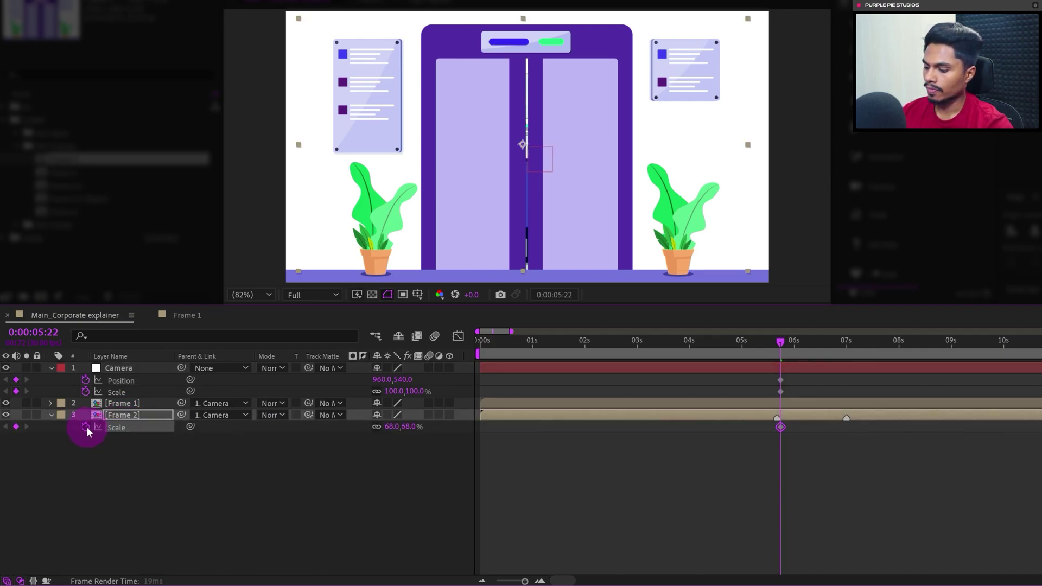
key(alt+shift+p)
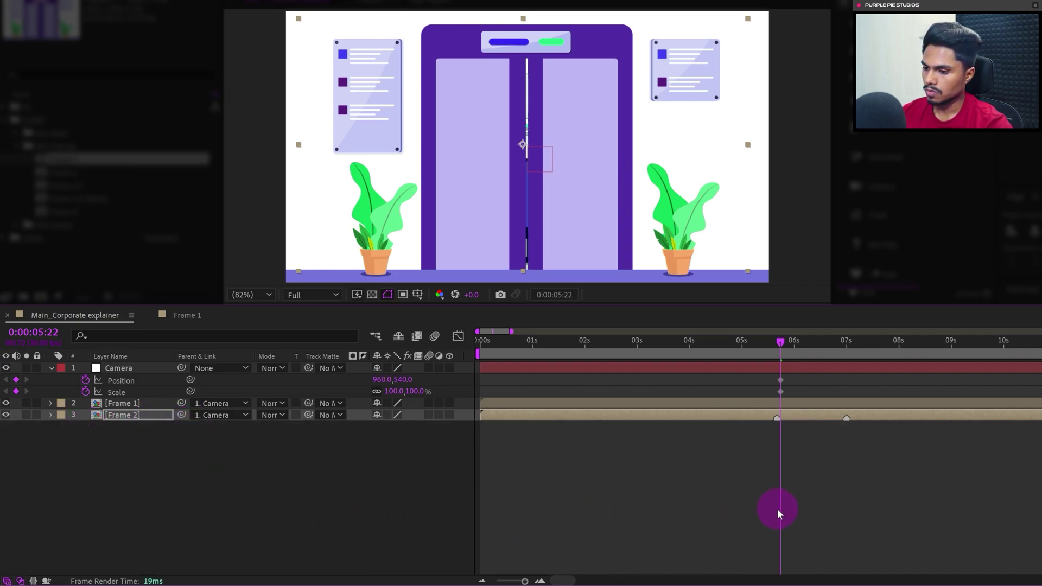
key(shift+s)
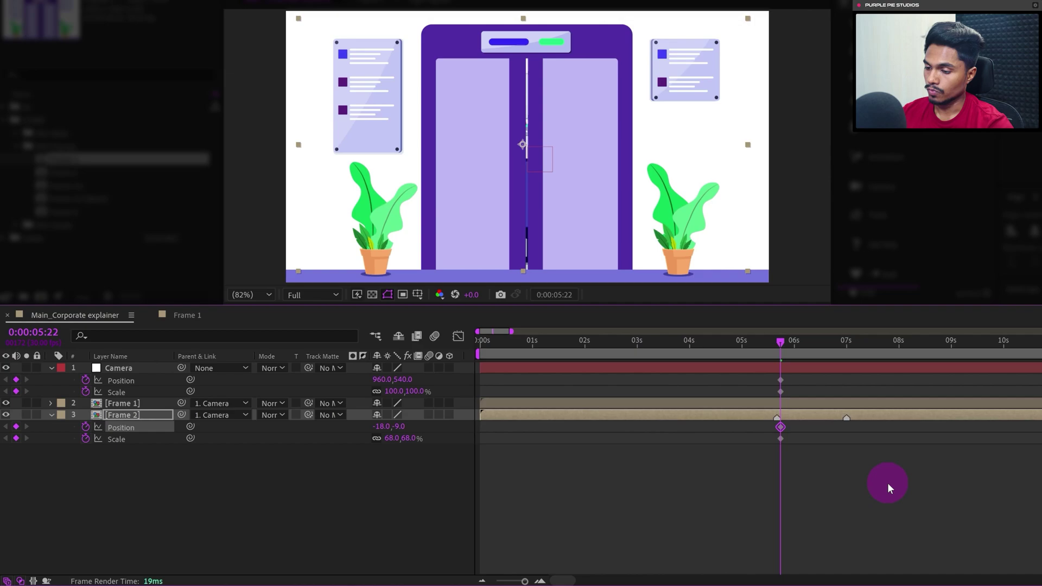
Step: Scrub through the door opening to review its timing, and return to the keyframes at 0:00:05:22
scroll(887, 483, right, 3)
click(776, 489)
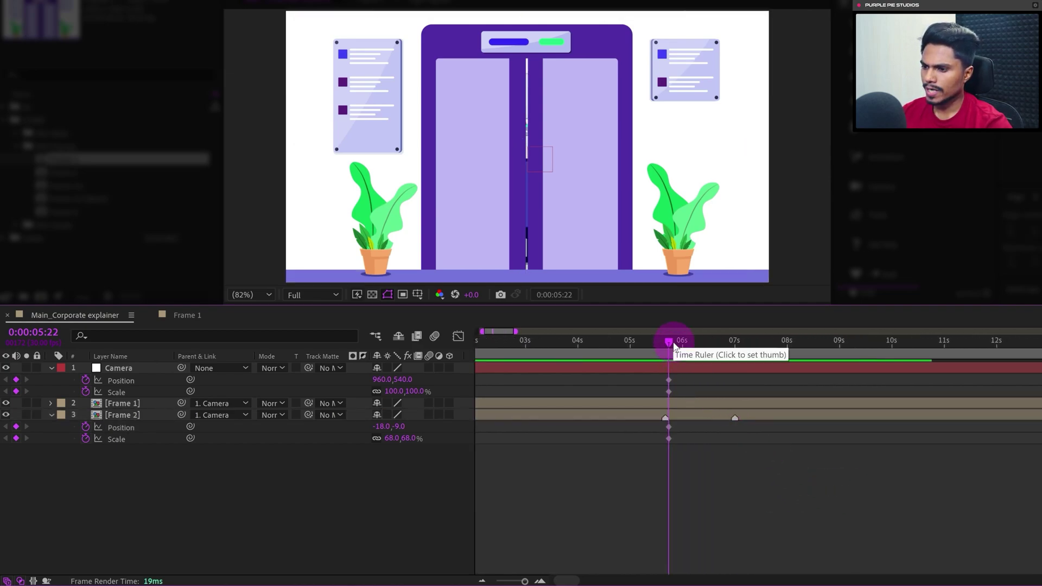
drag(673, 341, 718, 343)
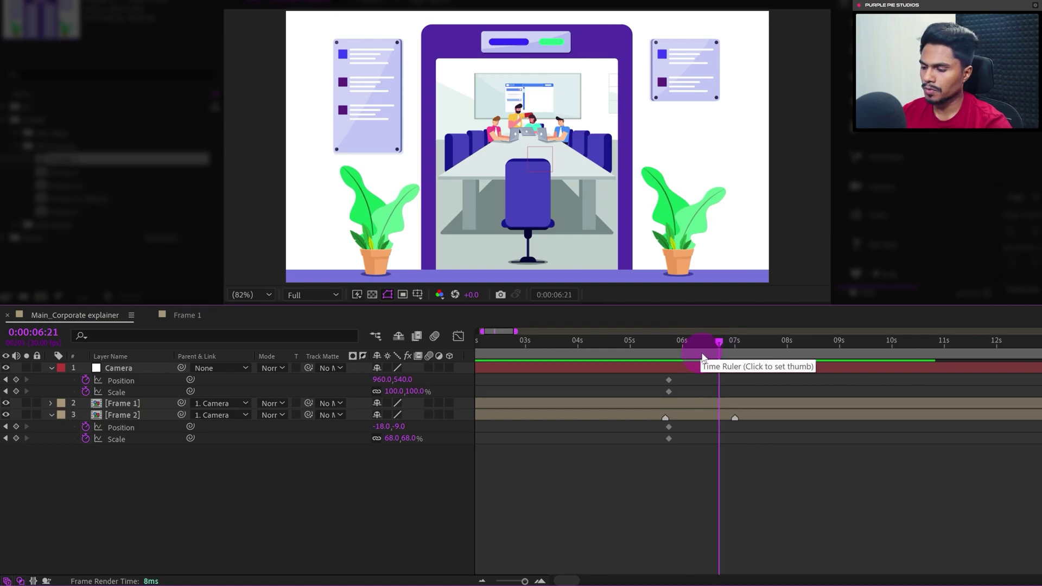
click(670, 344)
drag(668, 343, 701, 352)
click(725, 466)
key(j)
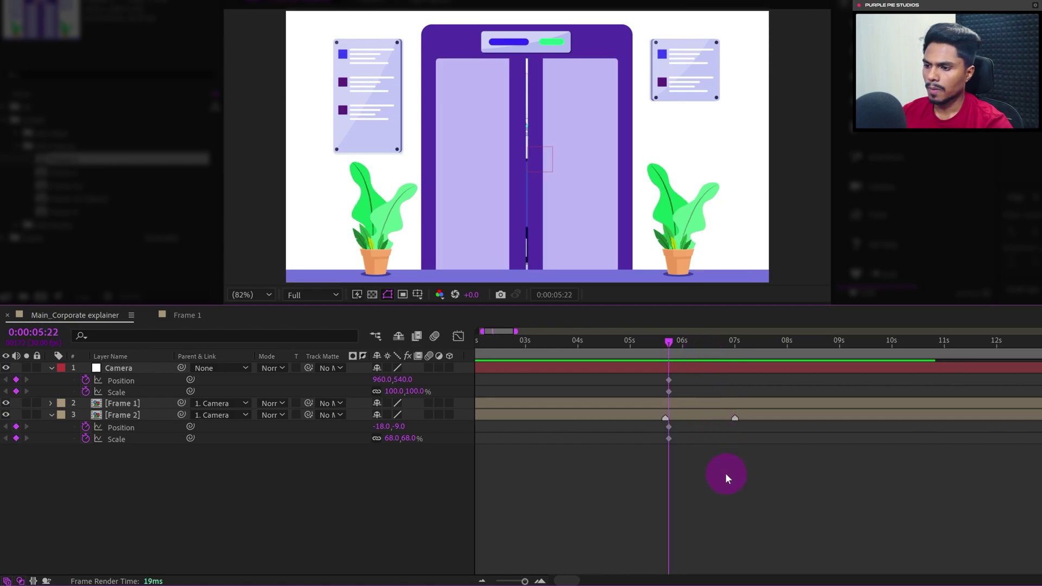
Step: Go to 0:00:08:22 and set the Camera null's Scale to 197%
click(39, 332)
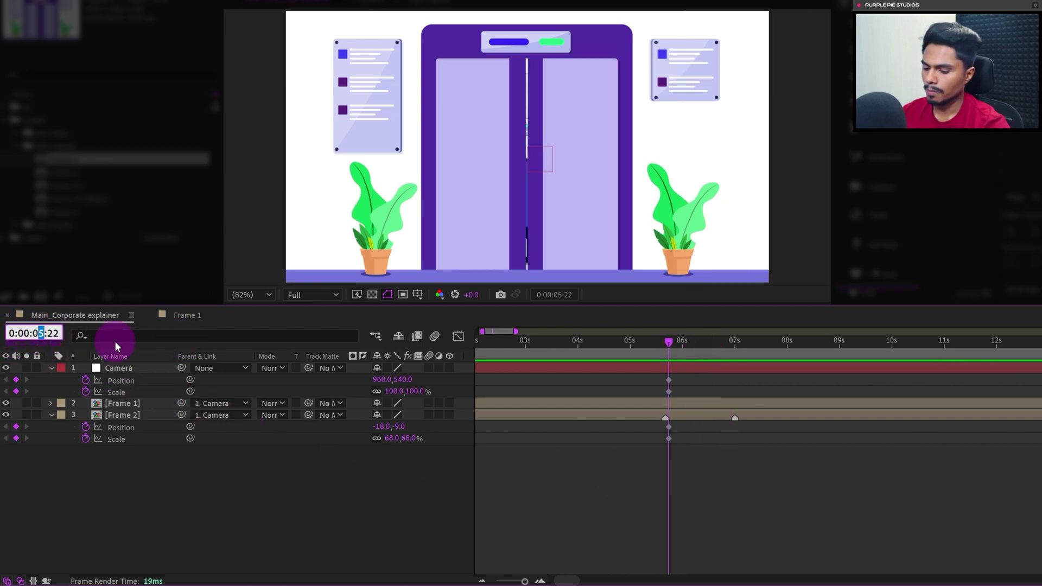
text(8)
key(Return)
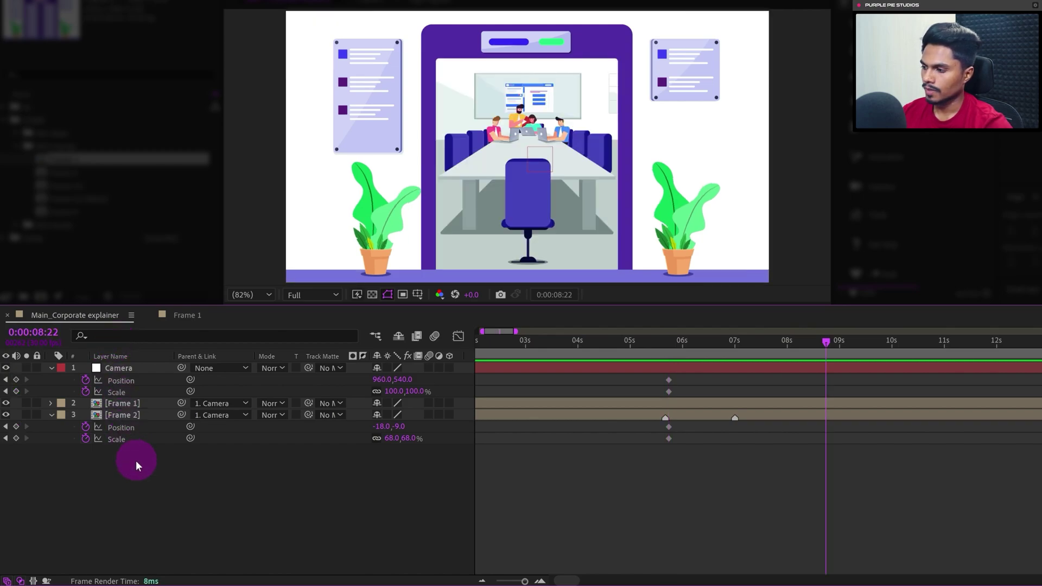
drag(392, 391, 455, 390)
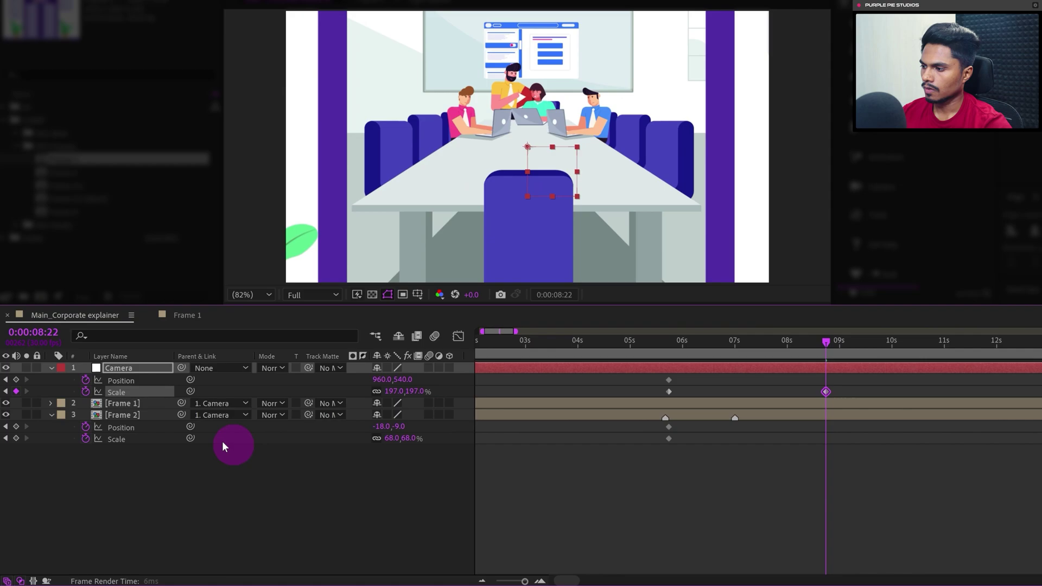
Step: Add Position and Scale keyframes to the Frame 1 layer at 0:00:08:22
click(123, 403)
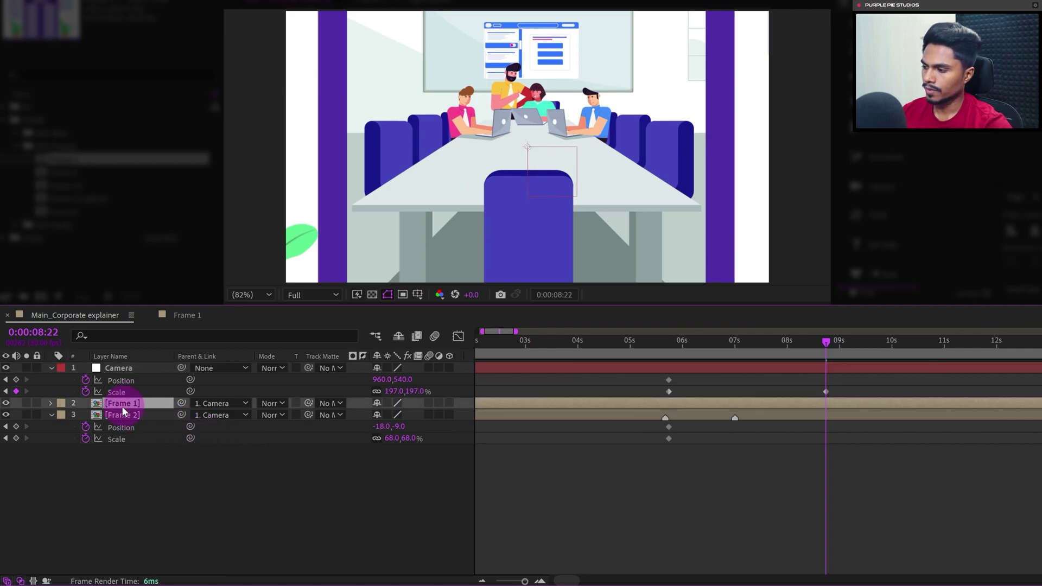
key(p)
click(88, 415)
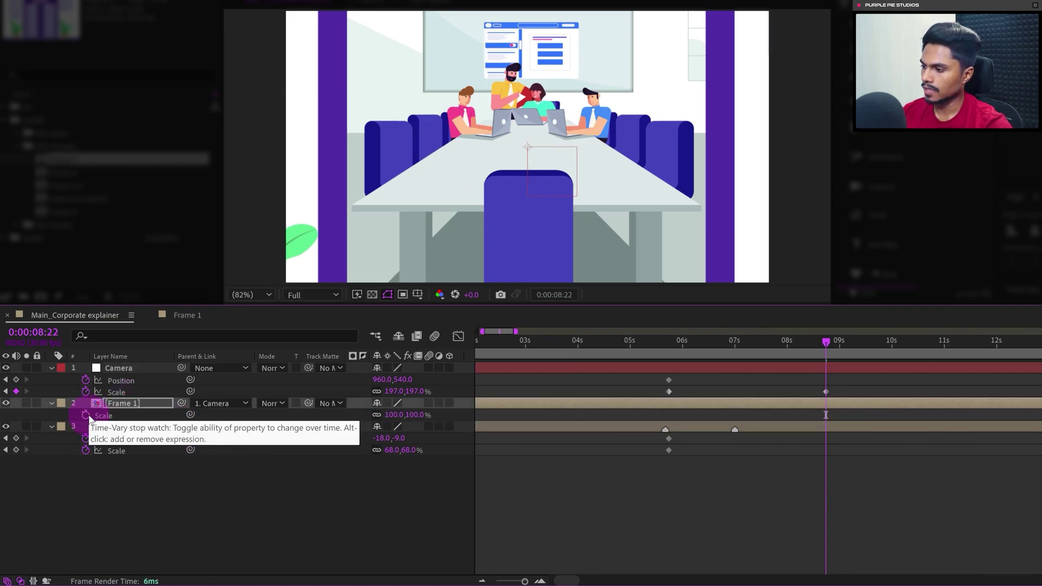
key(s)
click(88, 415)
key(shift+p)
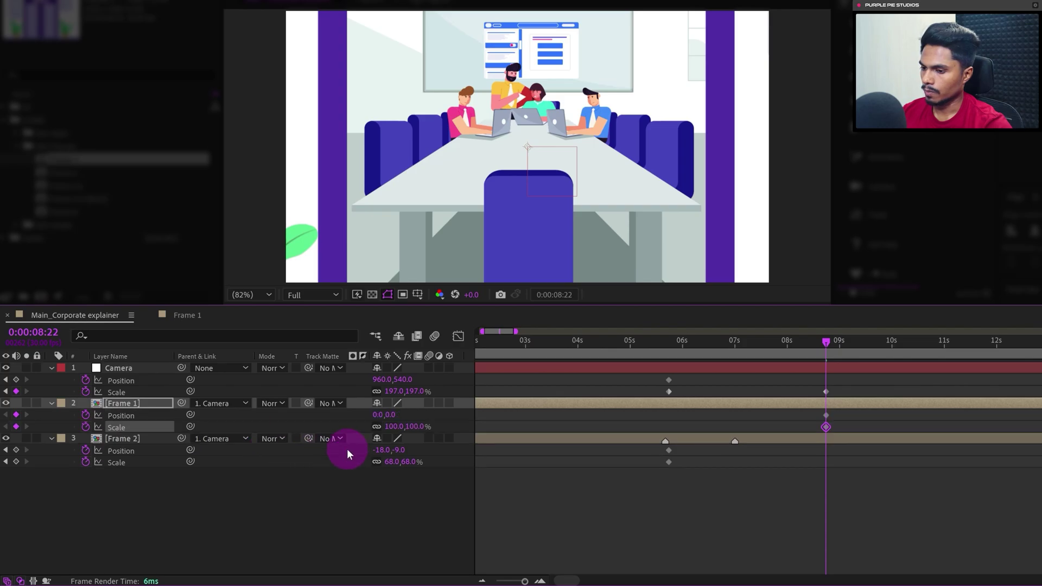
Step: Go back to 0:00:05:22 and add Scale and Position keyframes to the Frame 1 layer there
key(j)
key(j)
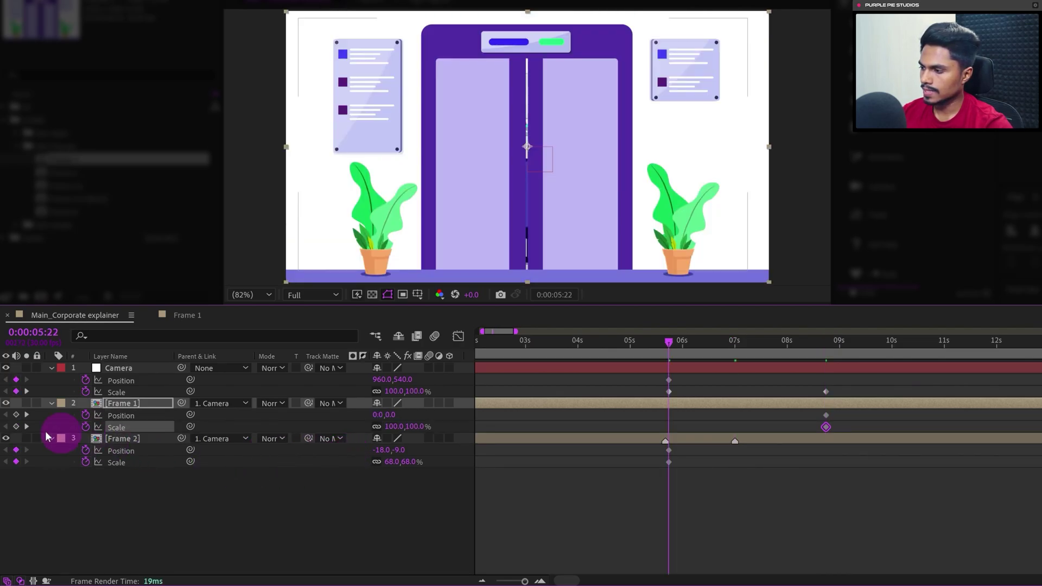
click(16, 425)
click(16, 414)
Step: Go to 0:00:08:22 and set the Camera null's Scale to 287%
key(k)
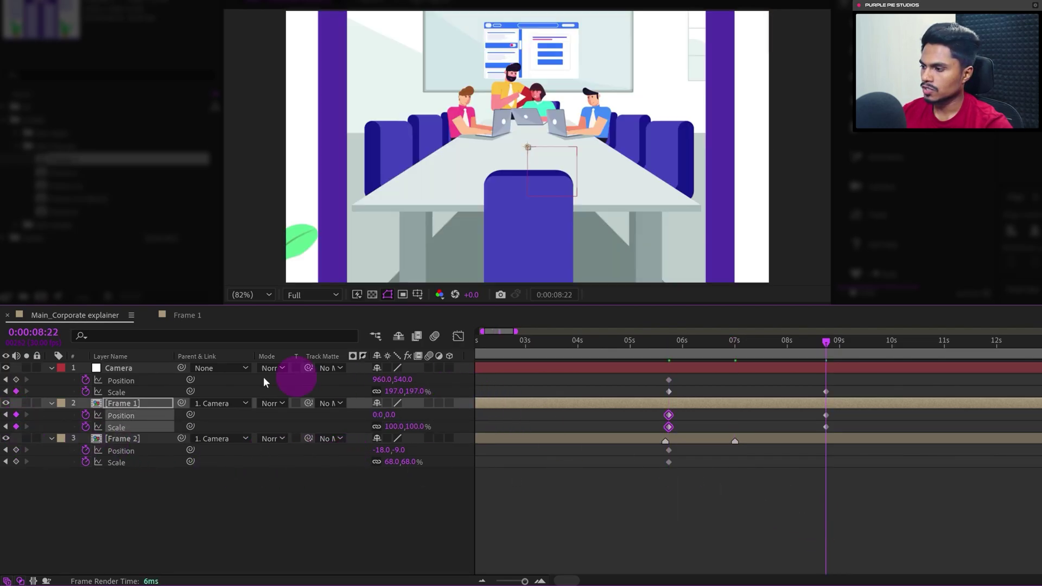
click(128, 368)
click(401, 391)
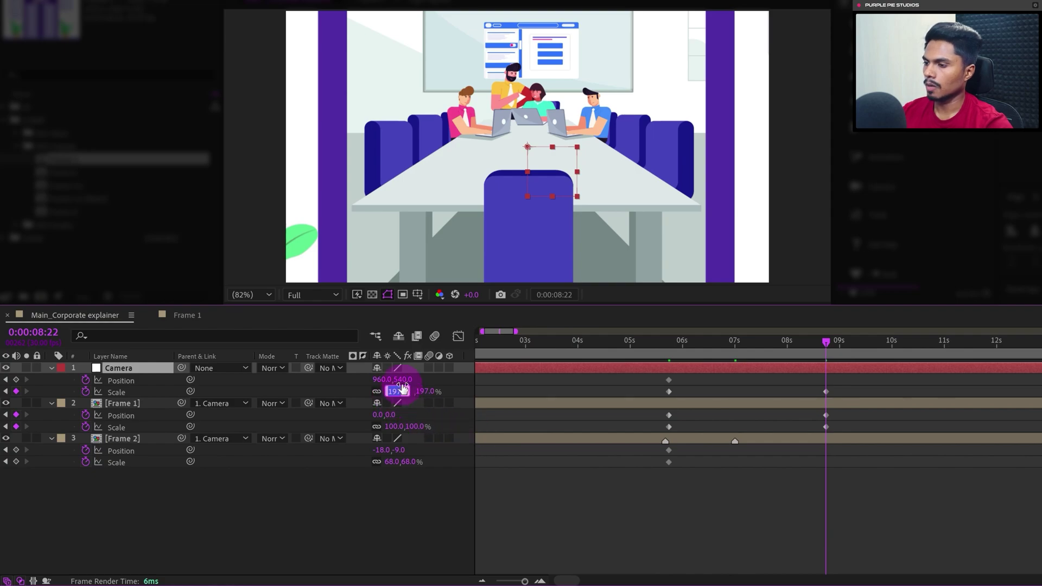
key(shift+Up)
key(shift+Up)
key(shift+Up)
key(shift+Up)
key(shift+Up)
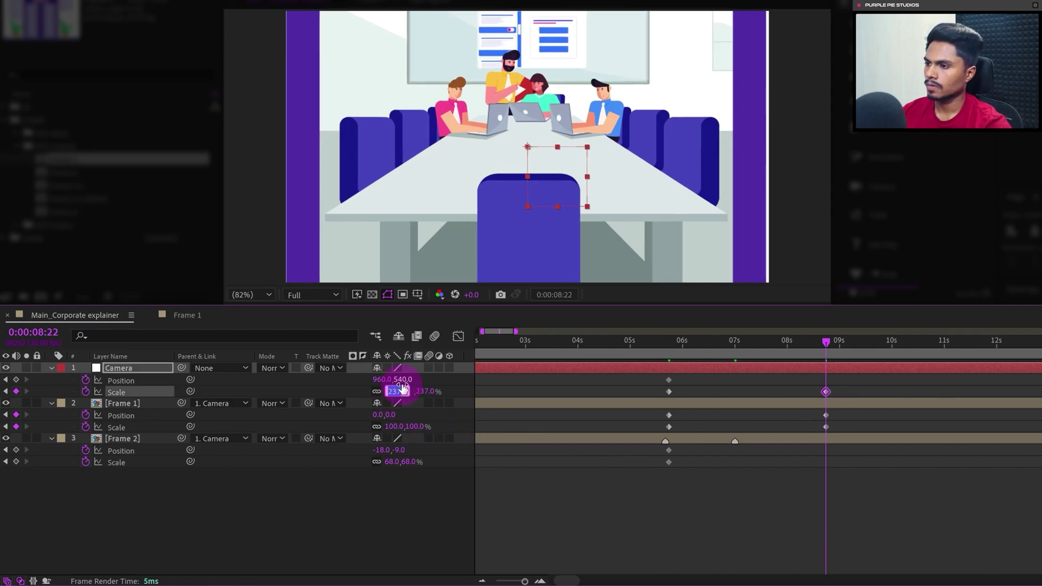
key(shift+Up)
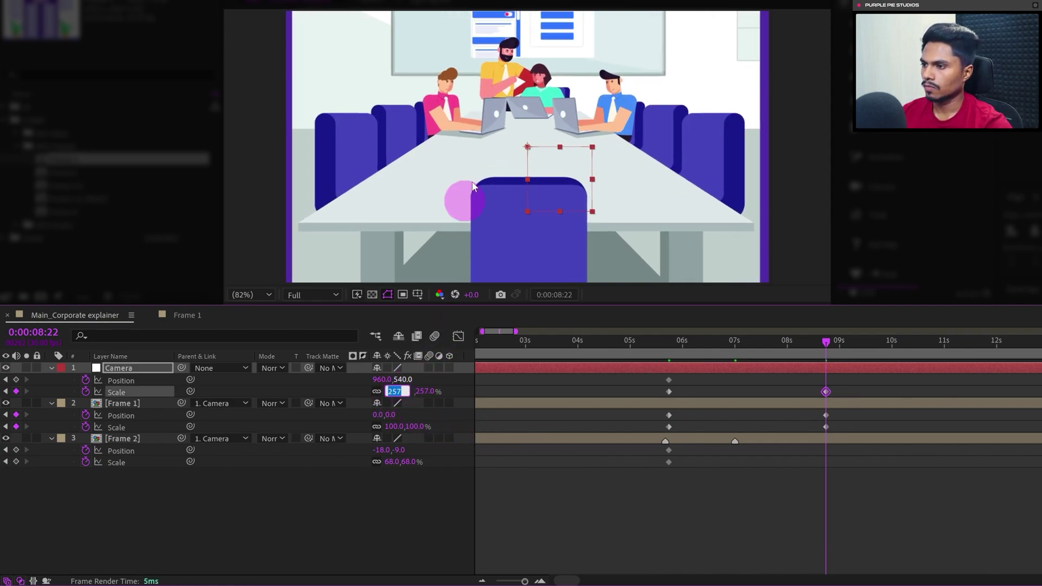
key(shift+Up)
key(shift+Up)
key(shift+Up)
key(shift+Up)
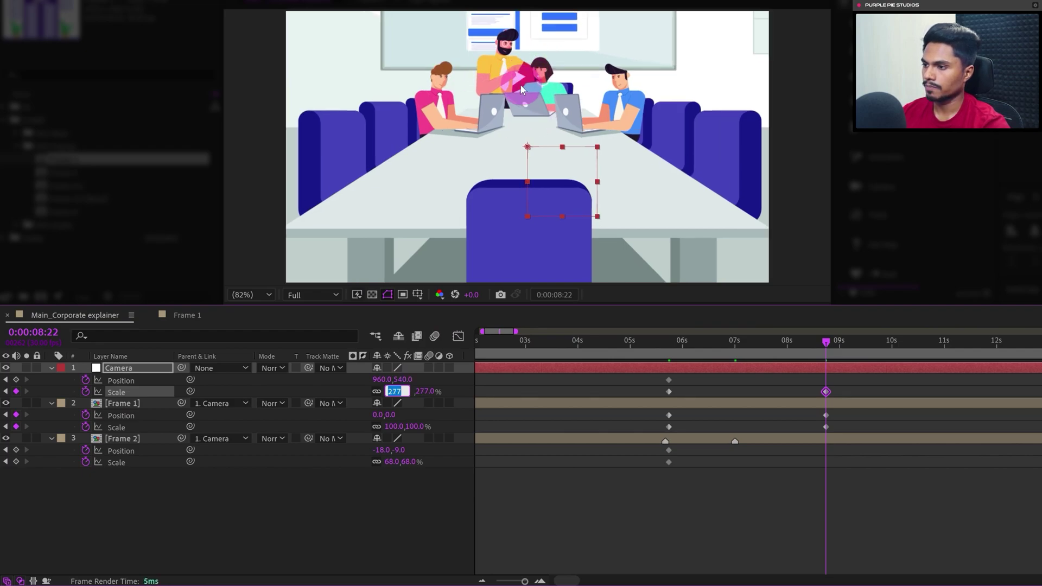
key(shift+Down)
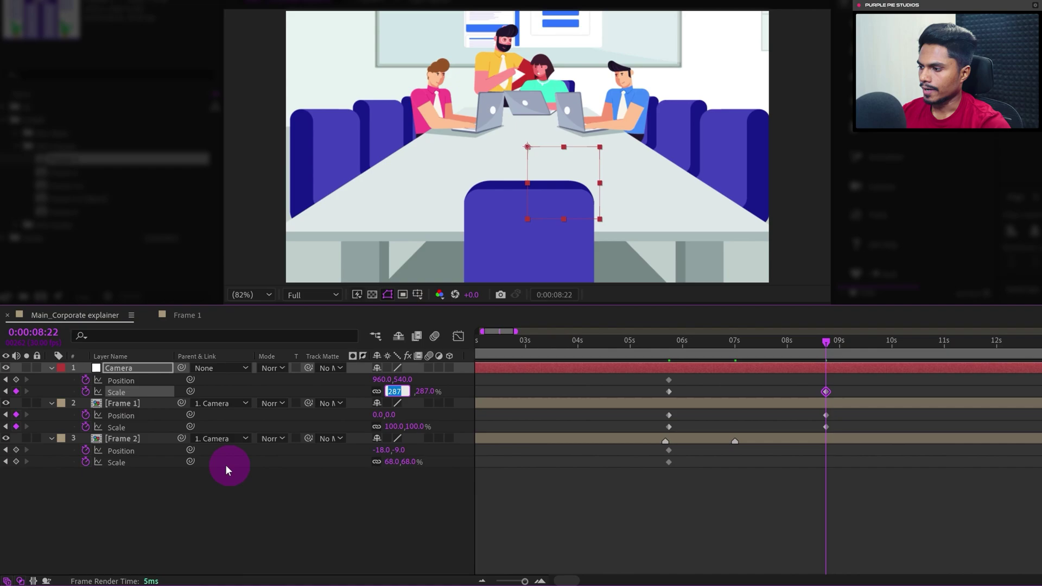
Step: Set the Frame 1 layer's Scale to 190% at 0:00:08:22
click(116, 403)
click(386, 428)
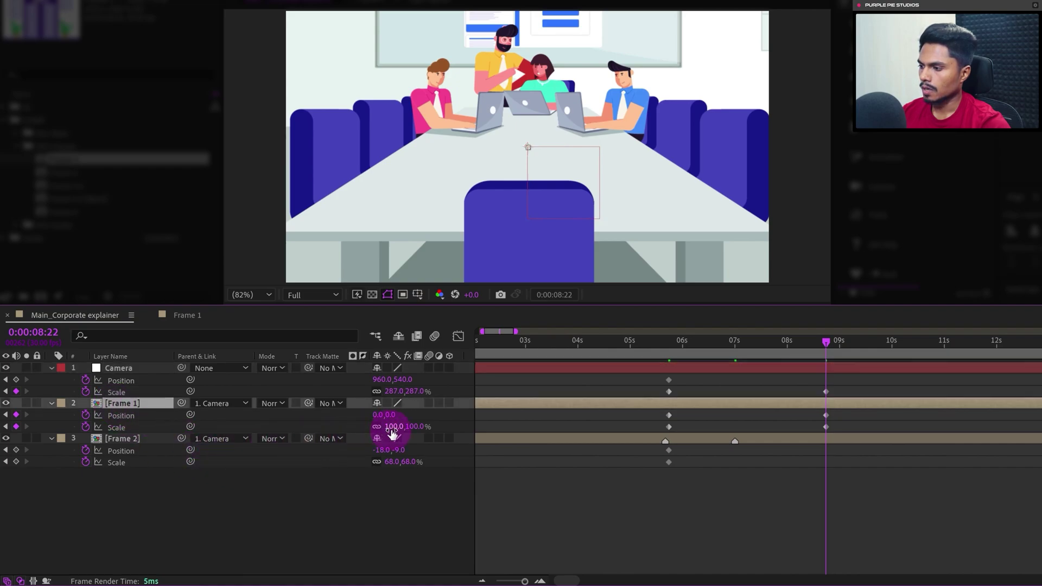
key(shift+Up)
key(shift+Up)
key(shift+Up)
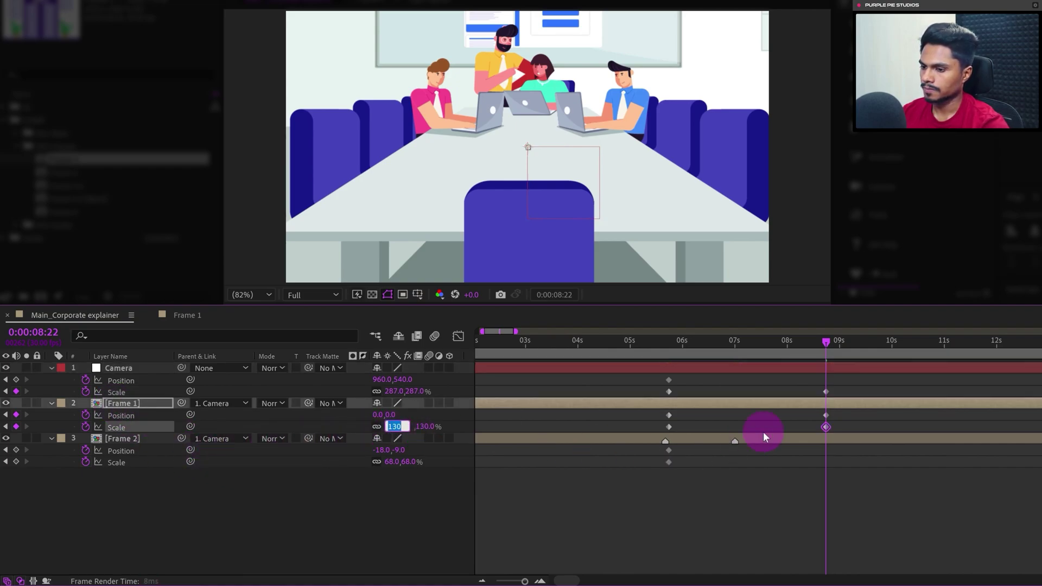
Step: Move the Camera null down to Position 960, 660 at 0:00:08:22
click(138, 369)
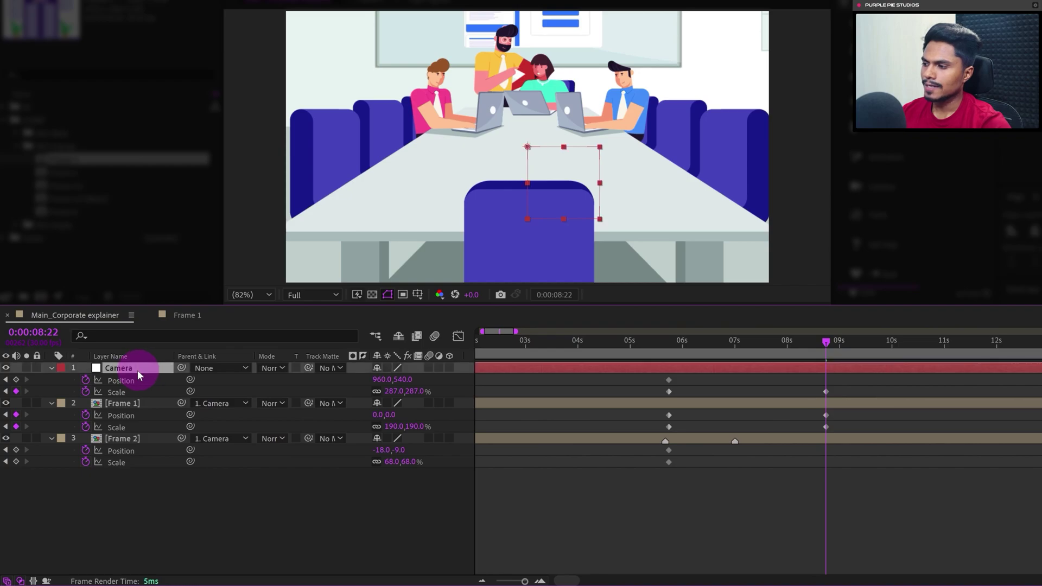
key(shift+Down)
key(shift+Down)
key(shift+Down)
key(shift+Down)
key(shift+Down)
key(shift+Down)
key(shift+Down)
key(shift+Down)
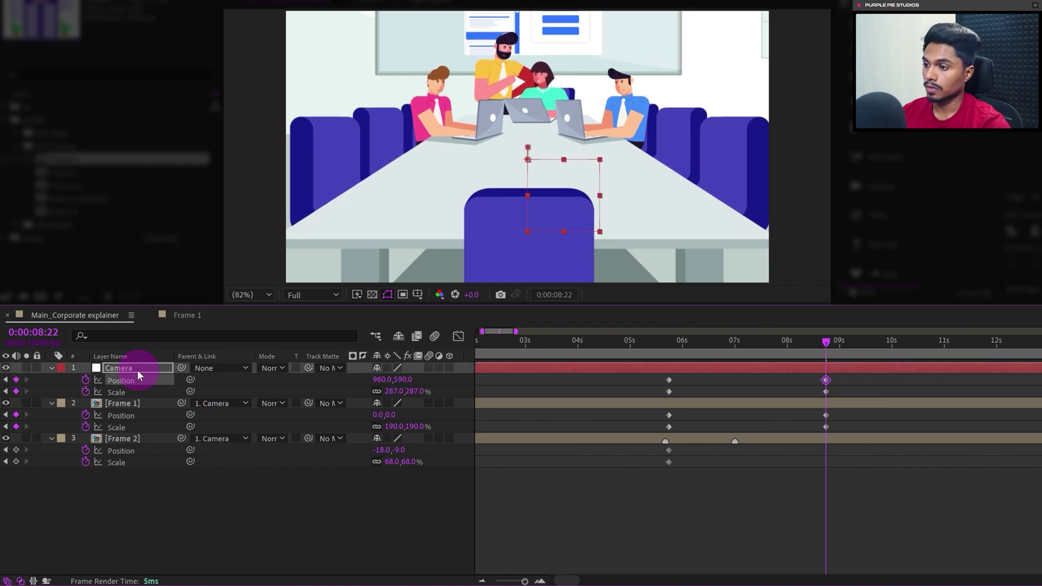
key(shift+Down)
key(shift+Down)
key(shift+Down)
key(shift+Down)
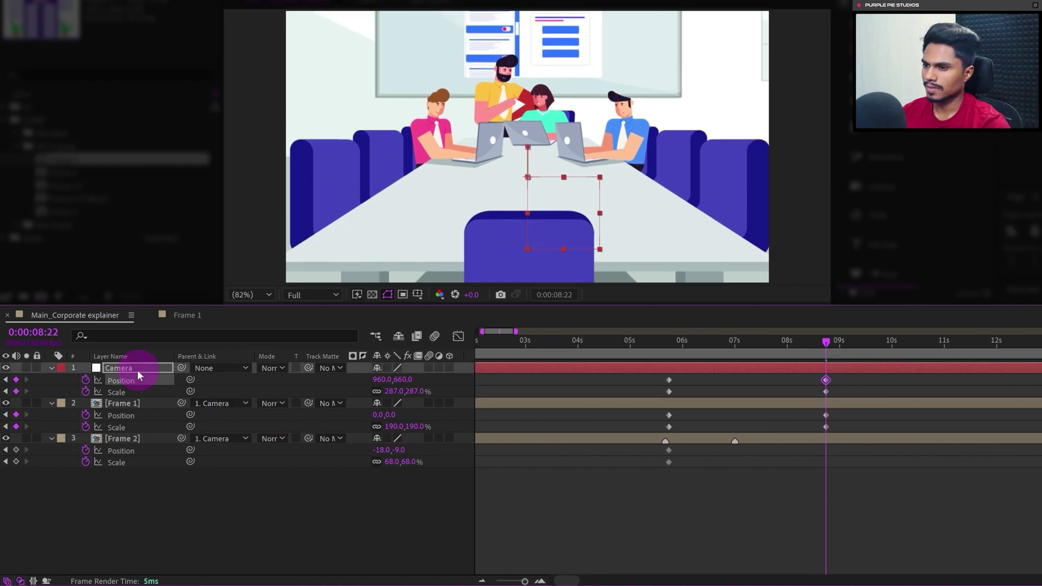
Step: Nudge the Camera null sideways to Position 945, 660 to centre the meeting room at 0:00:08:22
key(shift+Left)
key(shift+Left)
key(Left)
key(Left)
key(Left)
key(Left)
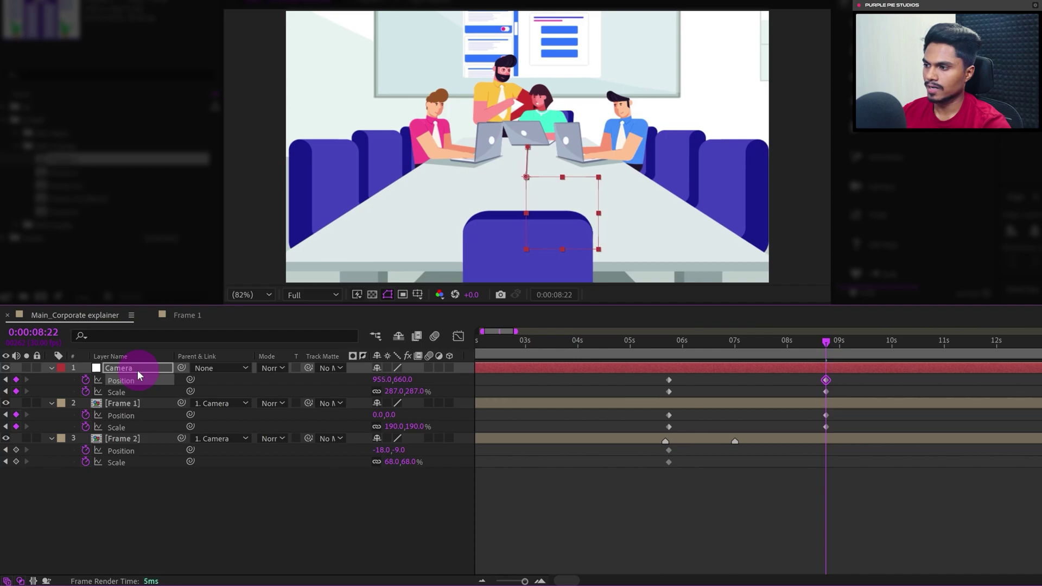
key(Right)
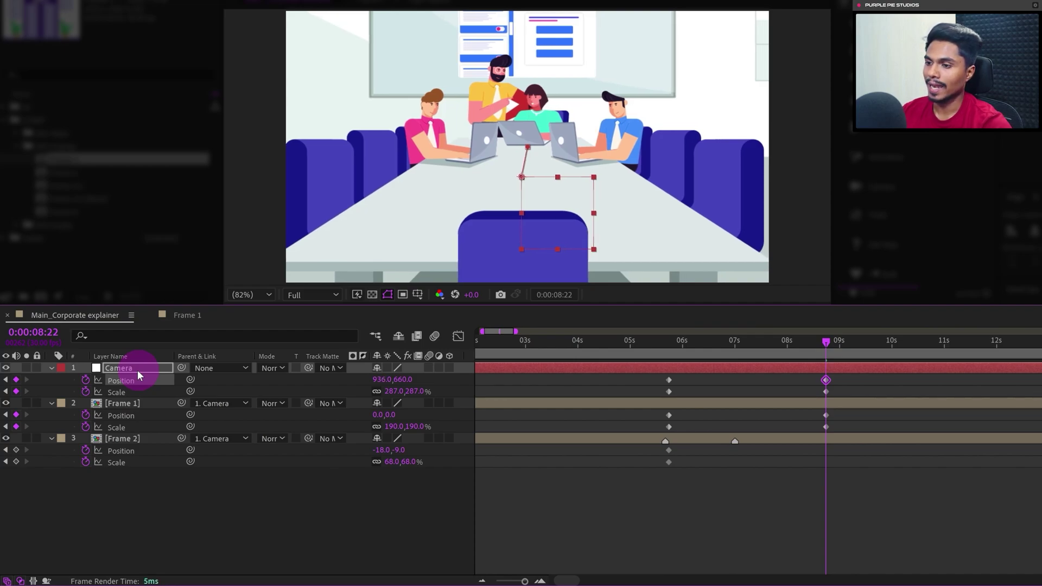
key(Right)
key(Right)
key(Right)
key(Right)
key(Right)
key(Right)
key(Right)
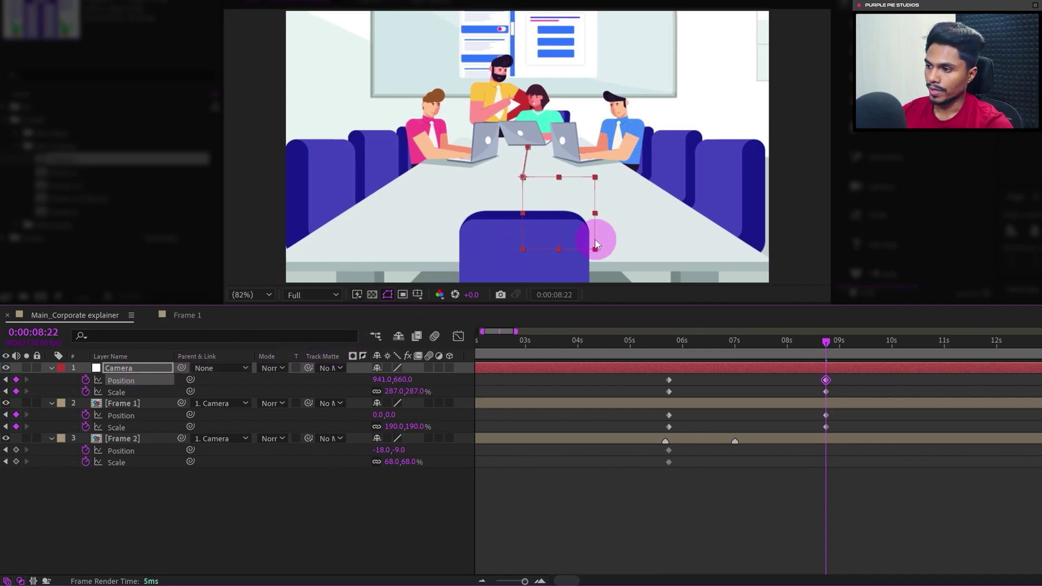
Step: Reduce the Camera null's Scale to 254% at 0:00:08:22
click(393, 391)
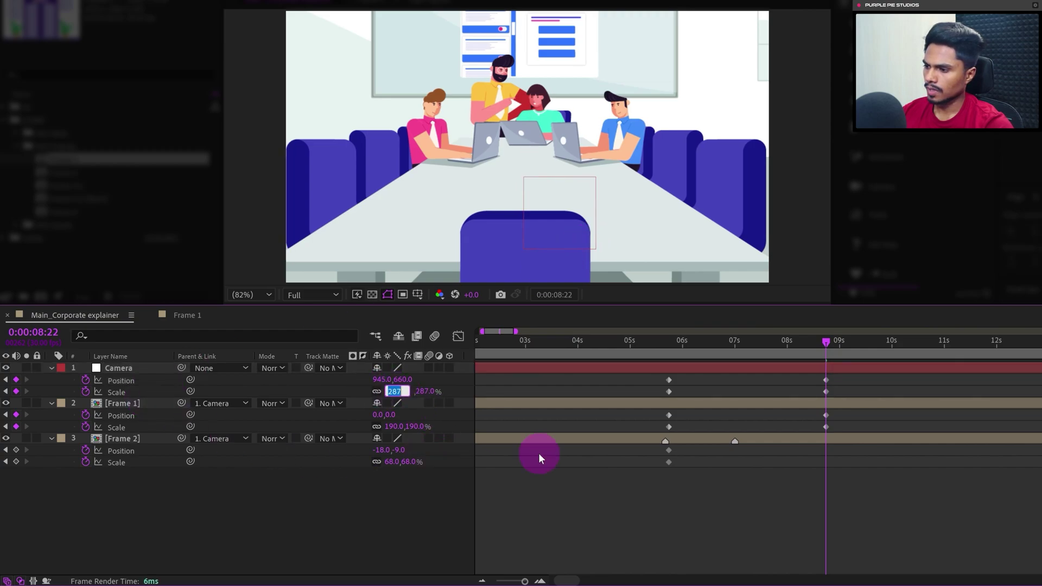
text(276)
key(Return)
text(274)
key(Return)
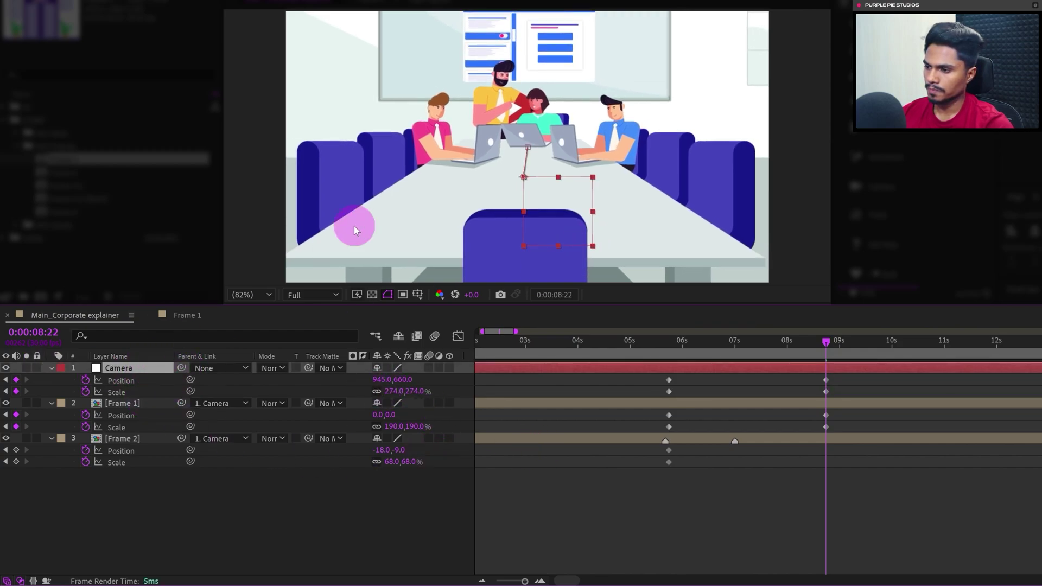
click(393, 391)
text(264)
key(Return)
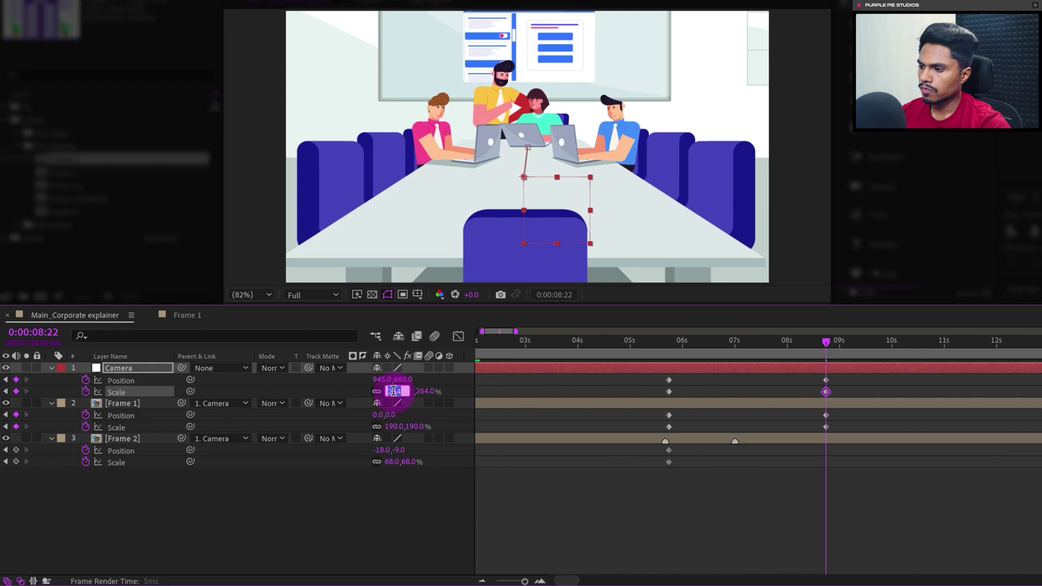
text(254)
Step: Lower the Camera null to a Position Y value of 710 at 0:00:08:22
key(shift+Tab)
text(690)
key(Return)
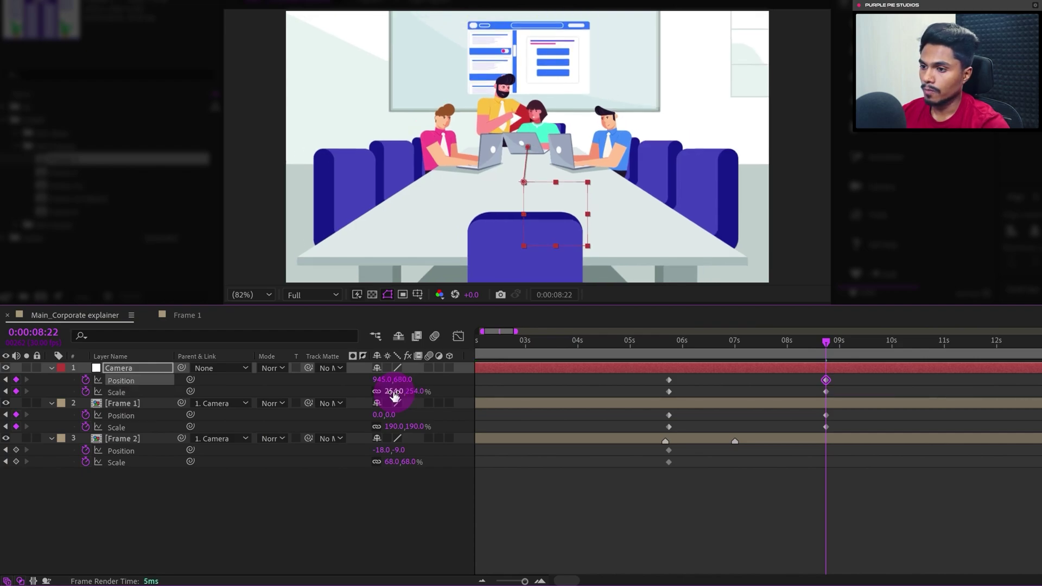
click(404, 379)
text(720)
key(Return)
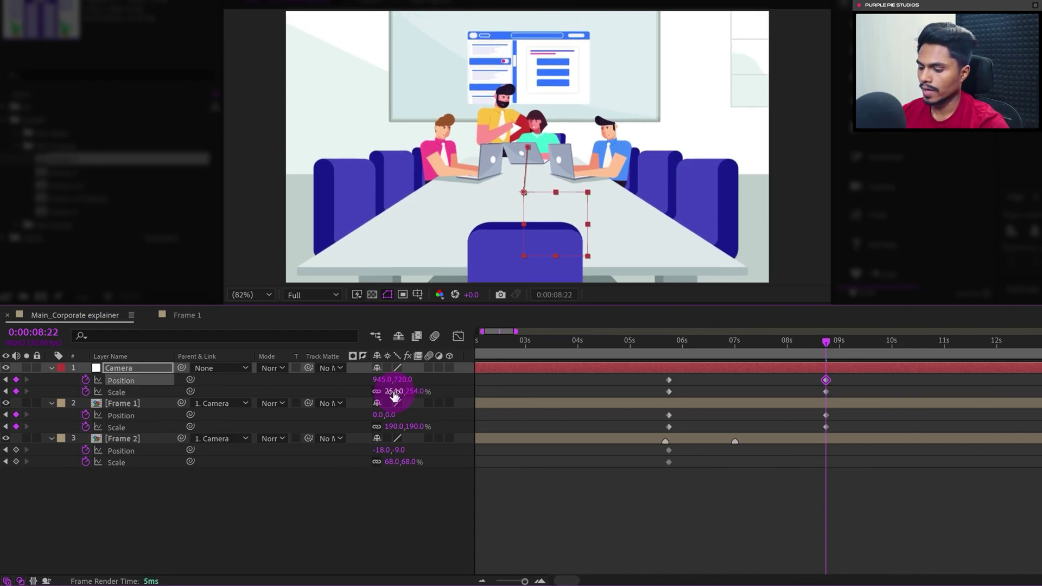
key(shift+Up)
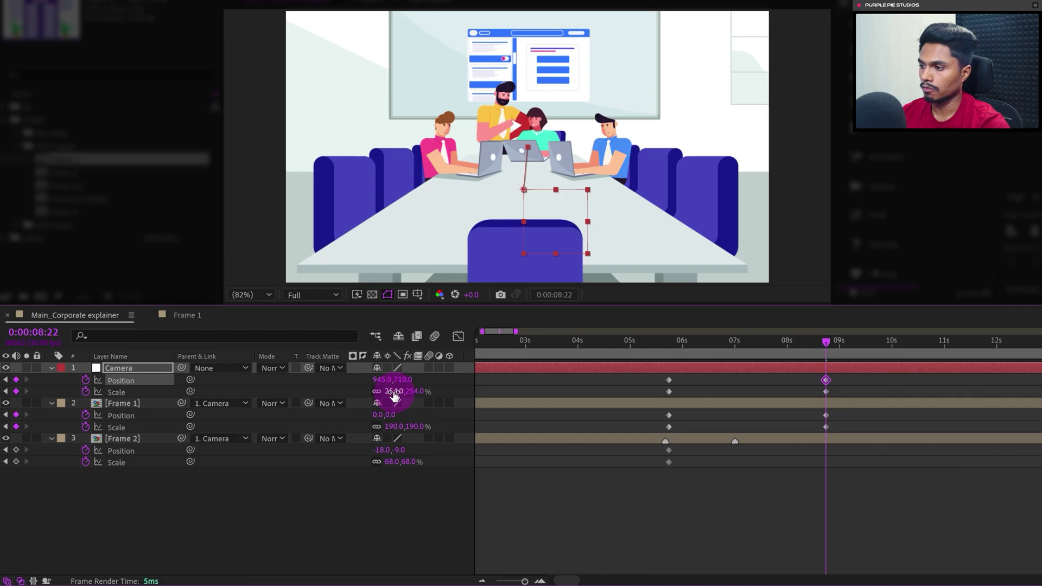
click(779, 517)
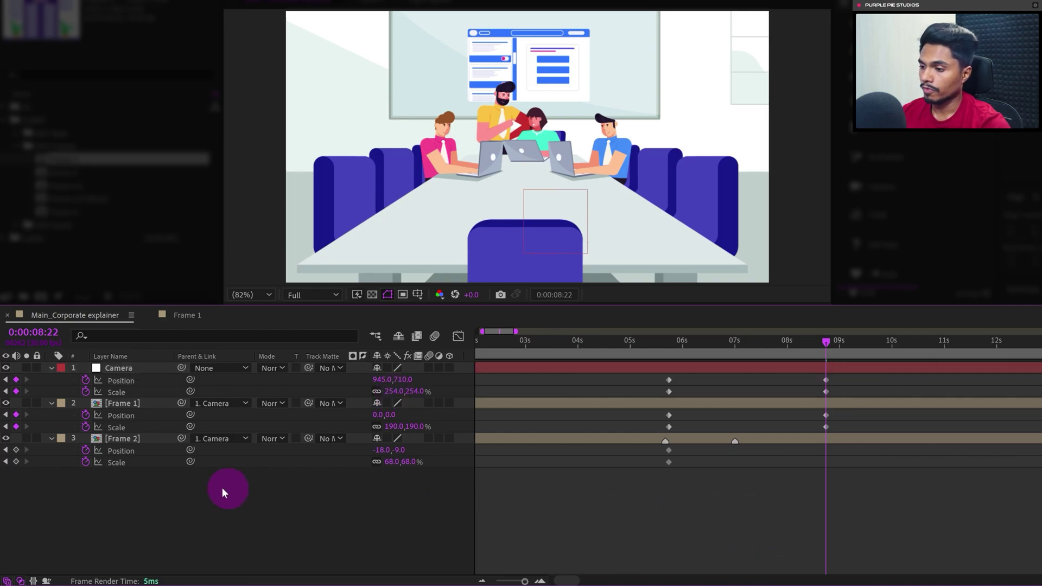
Step: Set the Frame 1 layer's Scale to 200% at 0:00:08:22
click(393, 427)
text(200)
key(Return)
Step: Set the Frame 2 layer's Scale to 88% at 0:00:08:22
click(126, 440)
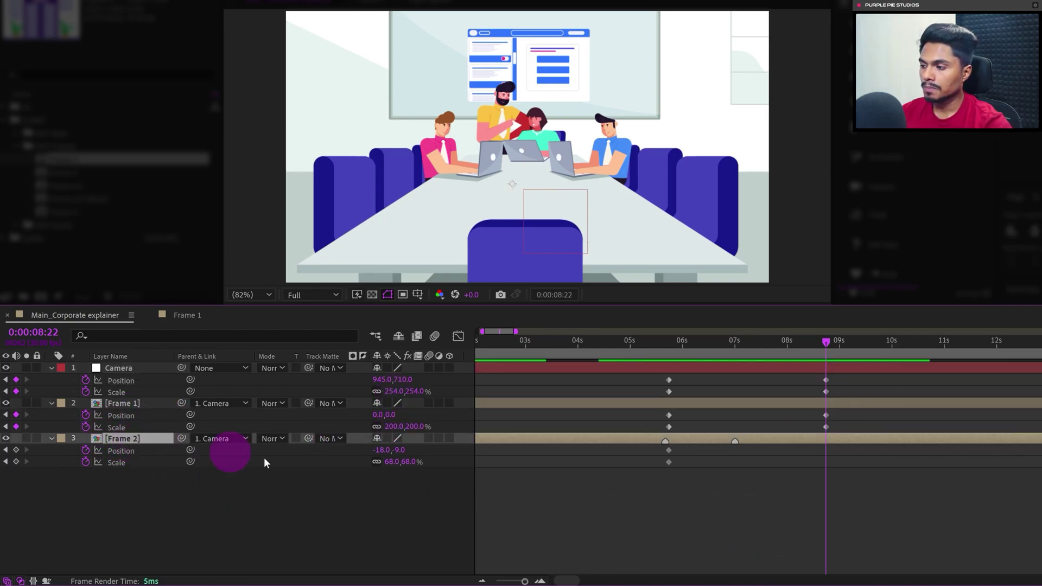
click(377, 463)
key(shift+Up)
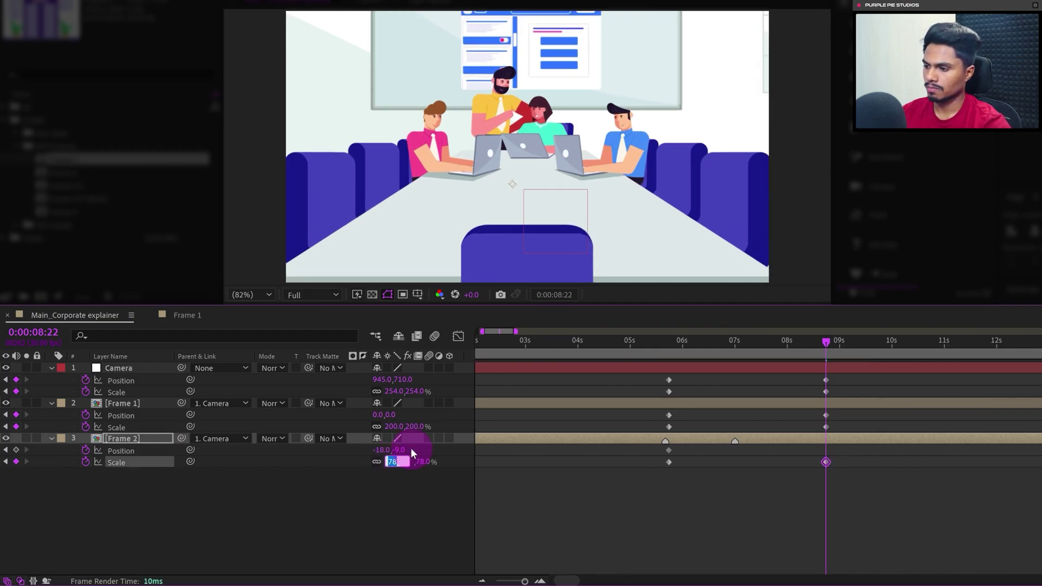
key(shift+Up)
click(259, 422)
Step: Set the Camera null's Scale to 214% and nudge its Position to 943, 712
click(394, 391)
key(shift+Down)
key(shift+Down)
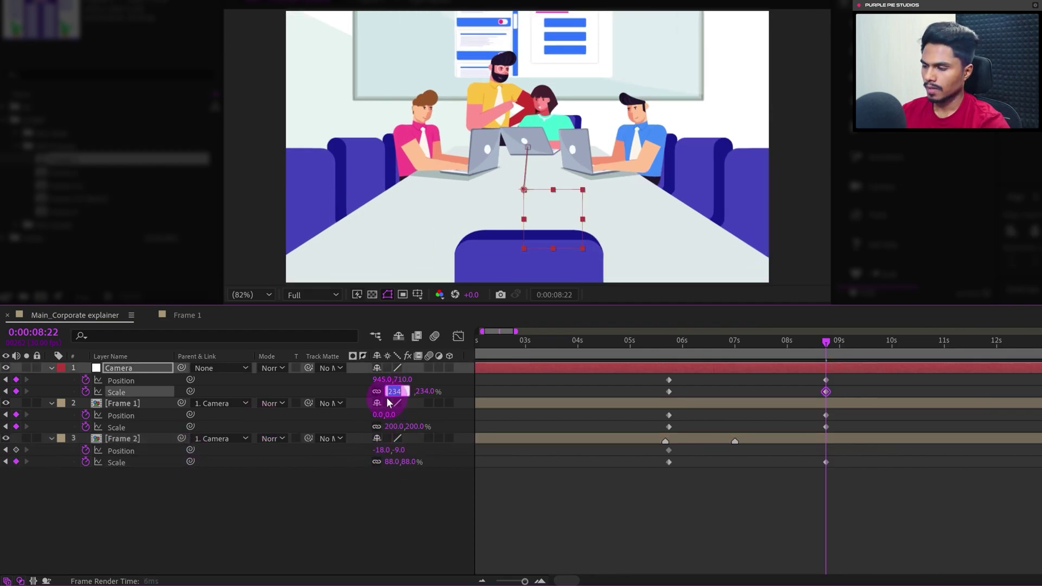
key(shift+Down)
key(shift+Down)
key(Return)
key(Left)
key(Left)
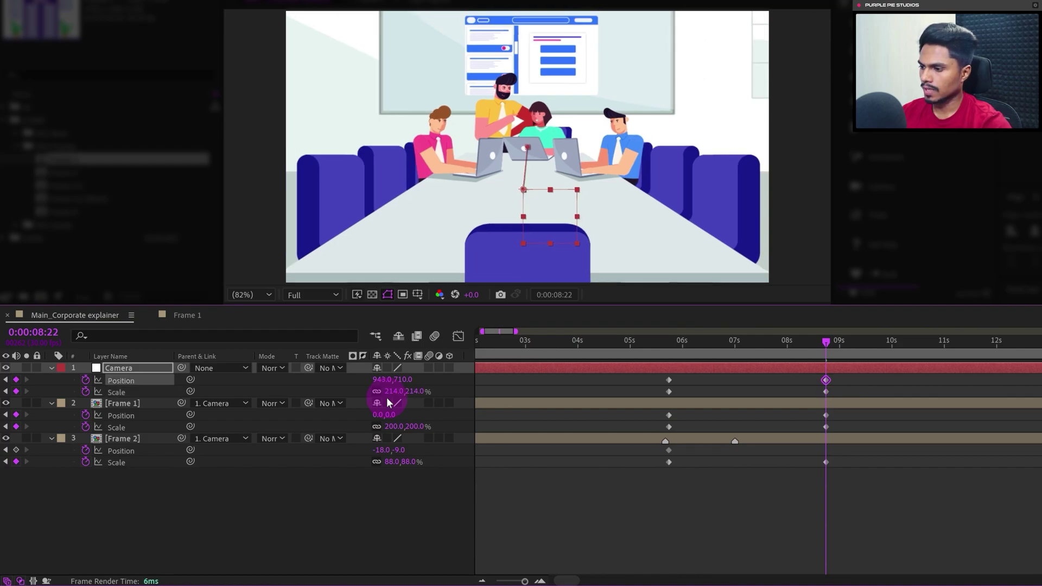
key(Down)
key(Down)
Step: Fine-tune the Camera null's Scale to 211% and lower its Position to 943, 732
click(391, 391)
key(Down)
key(Down)
key(Down)
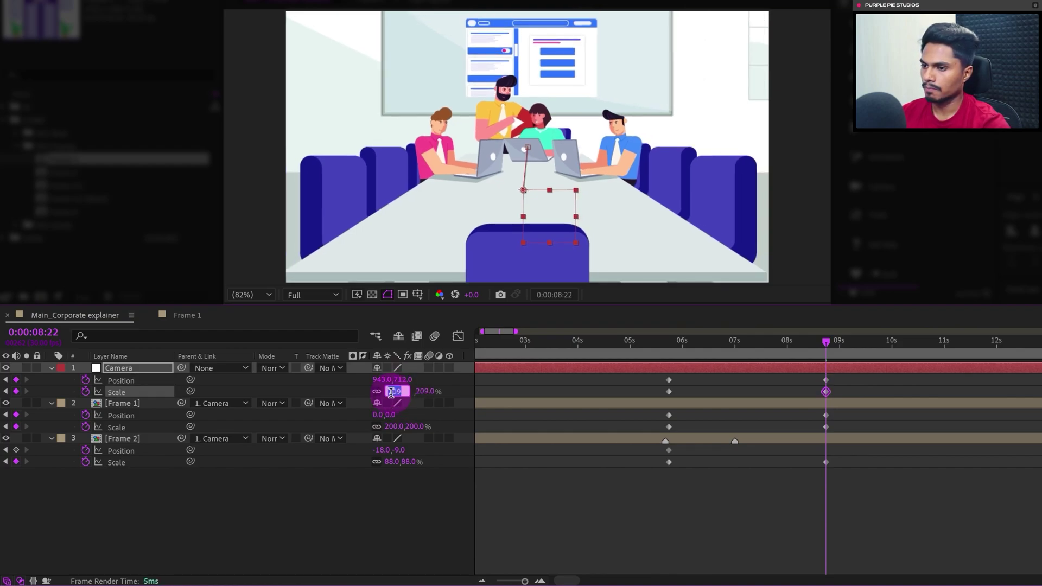
key(Up)
key(Up)
key(Return)
key(shift+Down)
key(shift+Down)
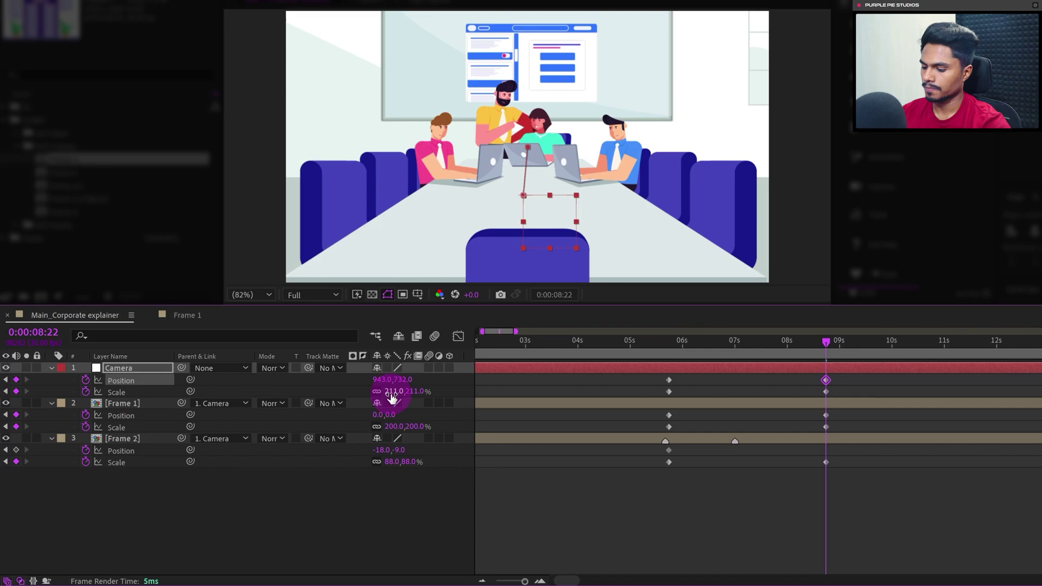
Step: Delete the Frame 2 layer's only Position keyframe at 0:00:05:22
click(603, 443)
drag(678, 455, 655, 451)
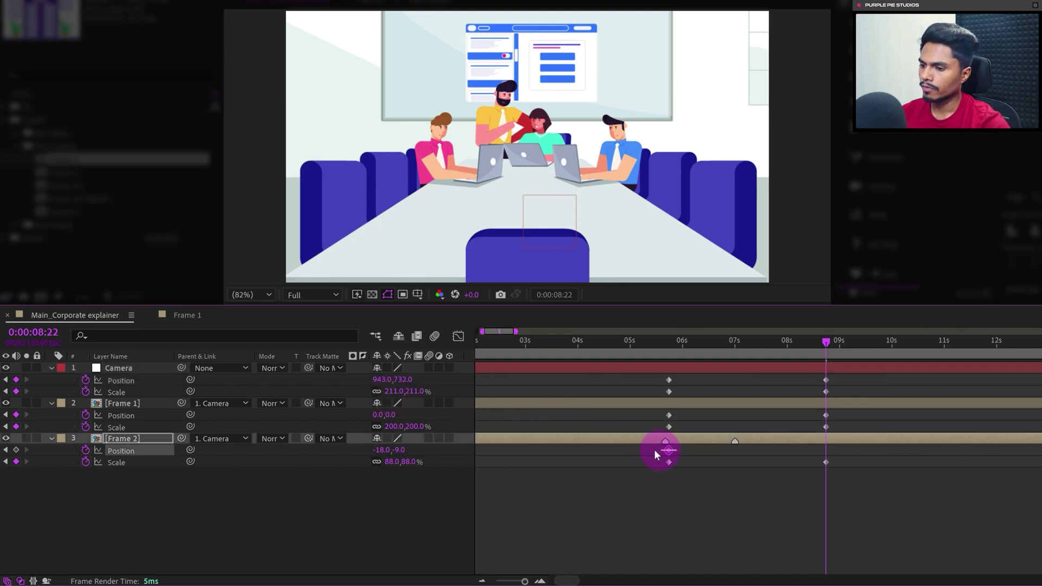
click(103, 447)
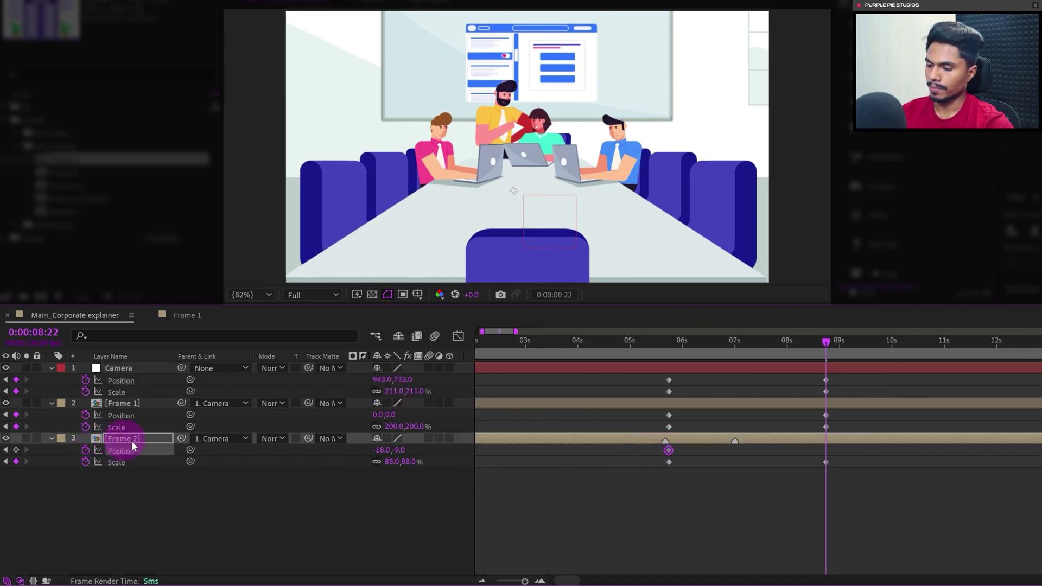
key(Delete)
Step: Apply Easy Ease to all keyframes of the Camera, Frame 1 and Frame 2 layers
click(879, 498)
drag(844, 375, 645, 490)
key(F9)
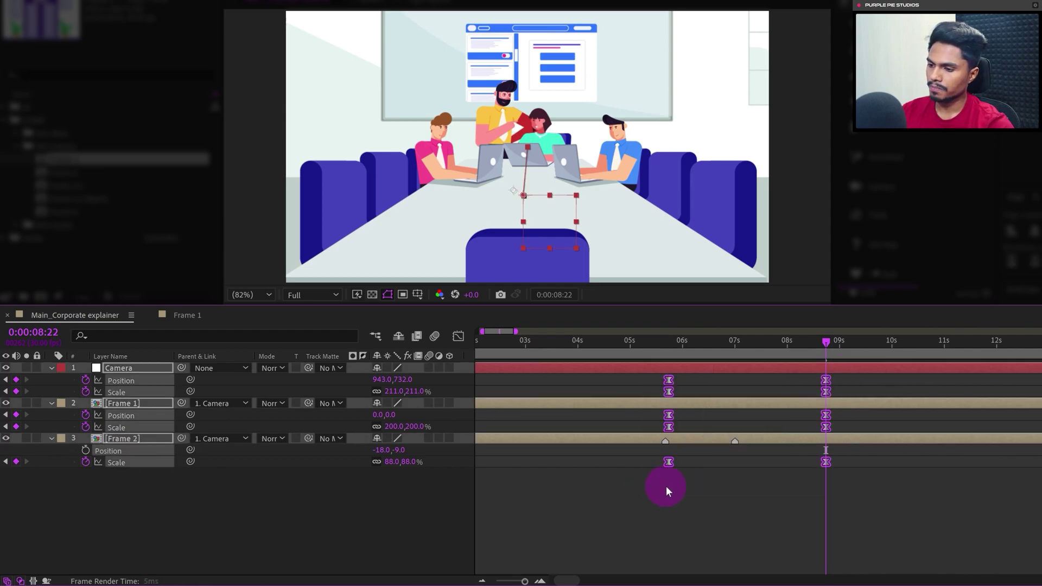
Step: Lengthen the incoming ease of the 0:00:08:22 keyframes in the speed graph to about 58% influence, and return to the keyframe view
click(458, 336)
drag(878, 500, 727, 543)
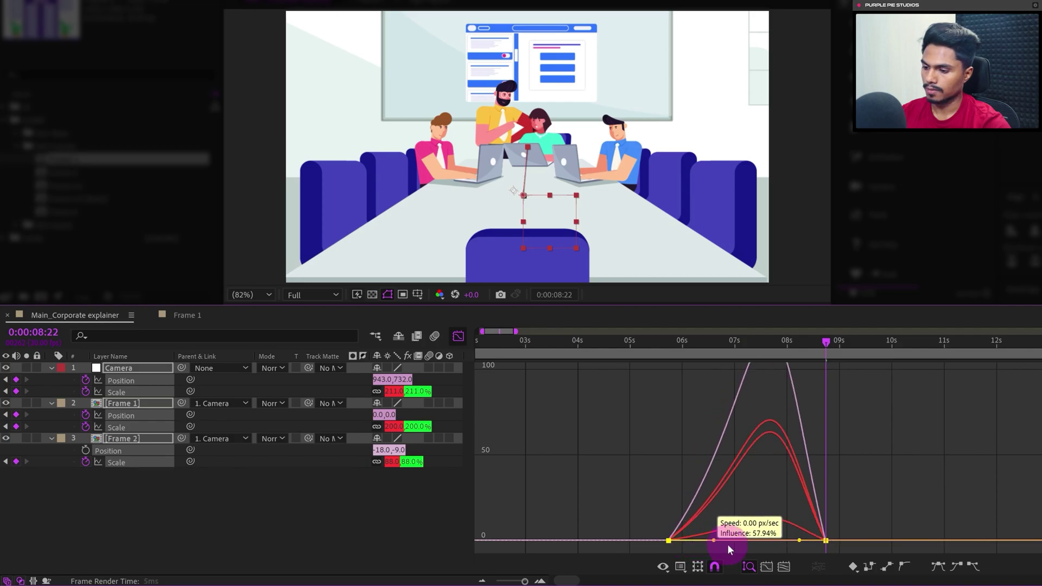
drag(799, 540, 741, 546)
click(668, 540)
click(459, 337)
Step: Preview the zoom through the elevator doors from 0:00:05:16, and again from 0:00:04:26, to check its timing
drag(567, 341, 658, 355)
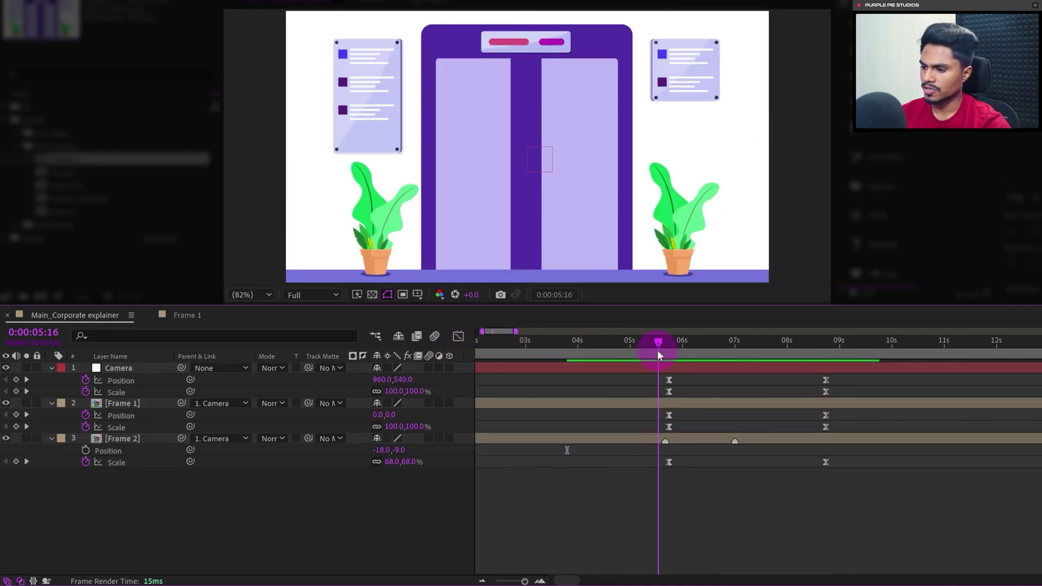
key(space)
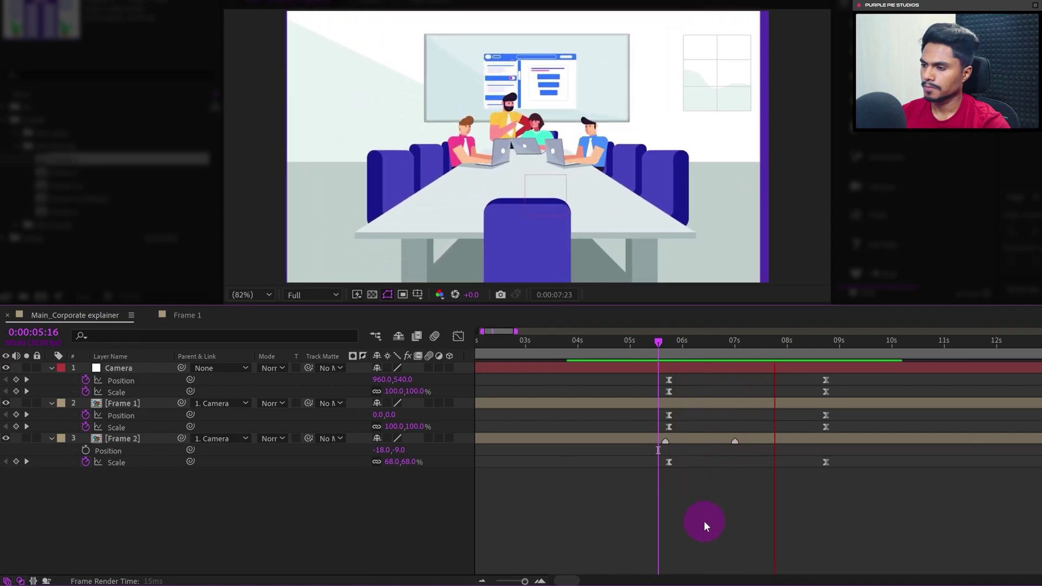
drag(658, 341, 625, 352)
key(space)
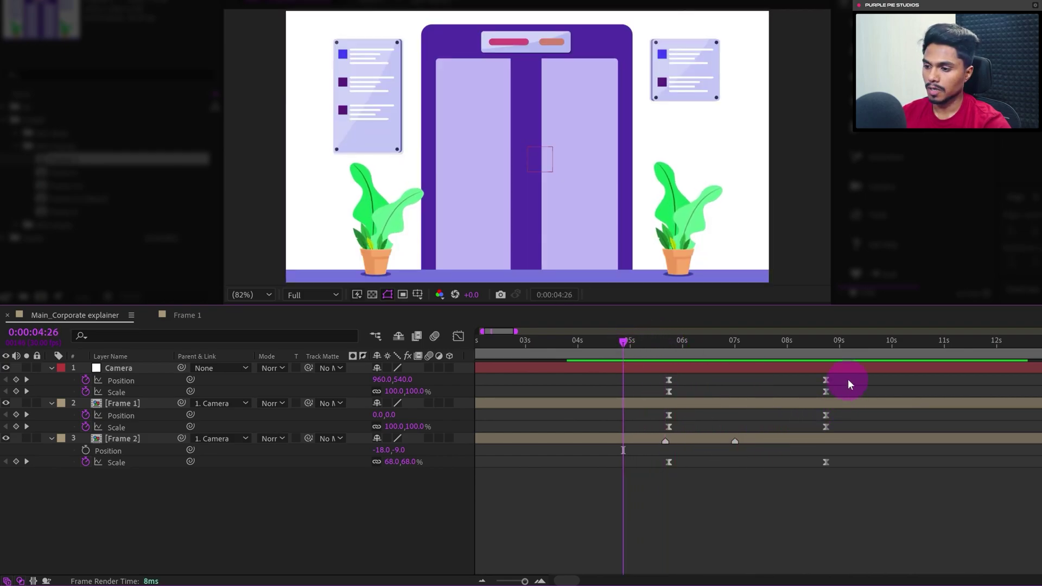
Step: Move all zoom keyframes earlier so they start at 0:00:04:22, and shift the end keyframes to 0:00:07:14
drag(847, 378, 656, 469)
drag(669, 379, 602, 386)
drag(809, 506, 741, 376)
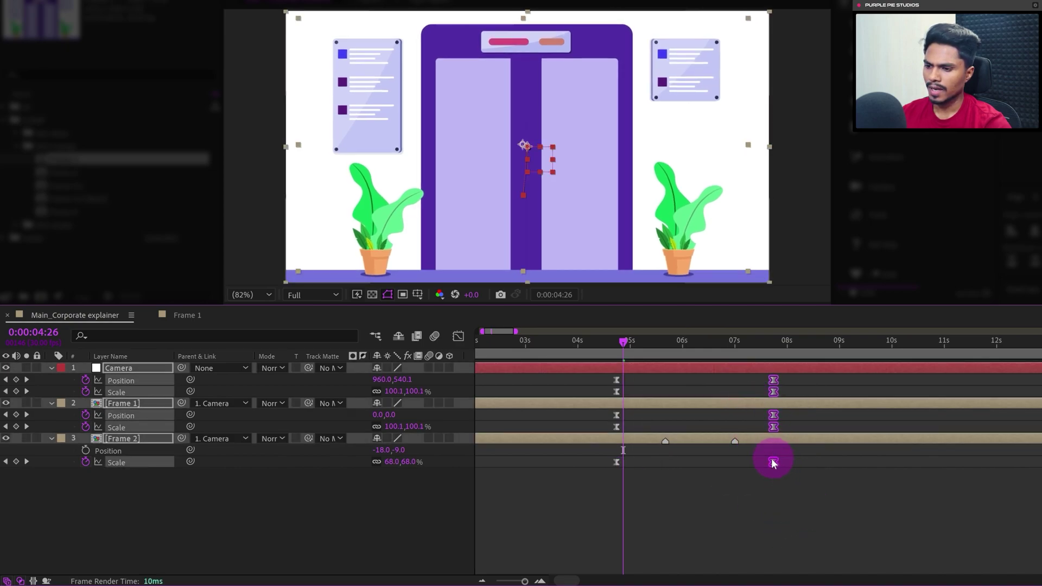
drag(774, 465, 756, 460)
click(779, 496)
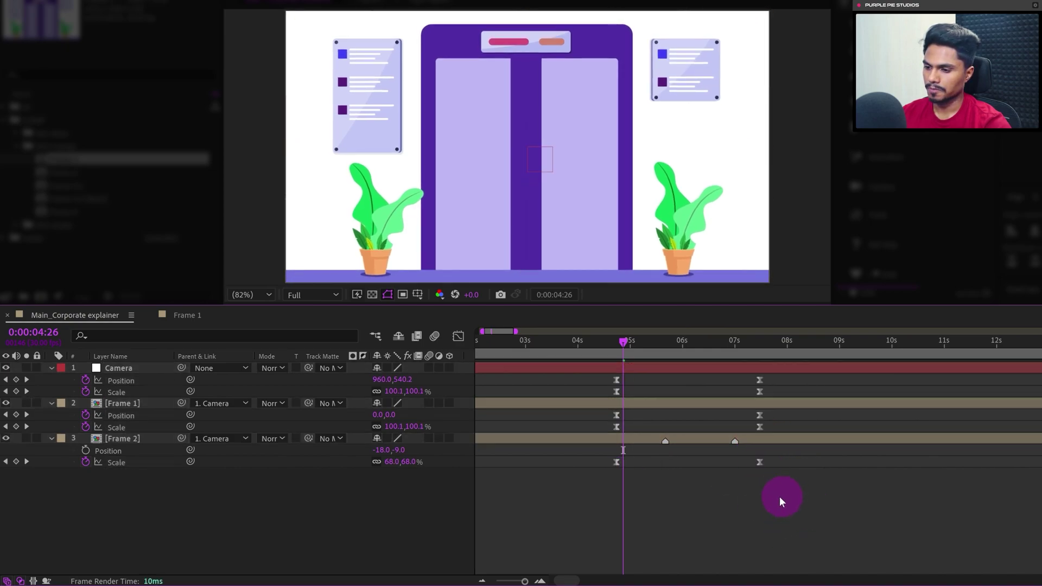
Step: Preview the retimed zoom from 0:00:04:08 and check the frame at 0:00:07:00
click(592, 351)
key(space)
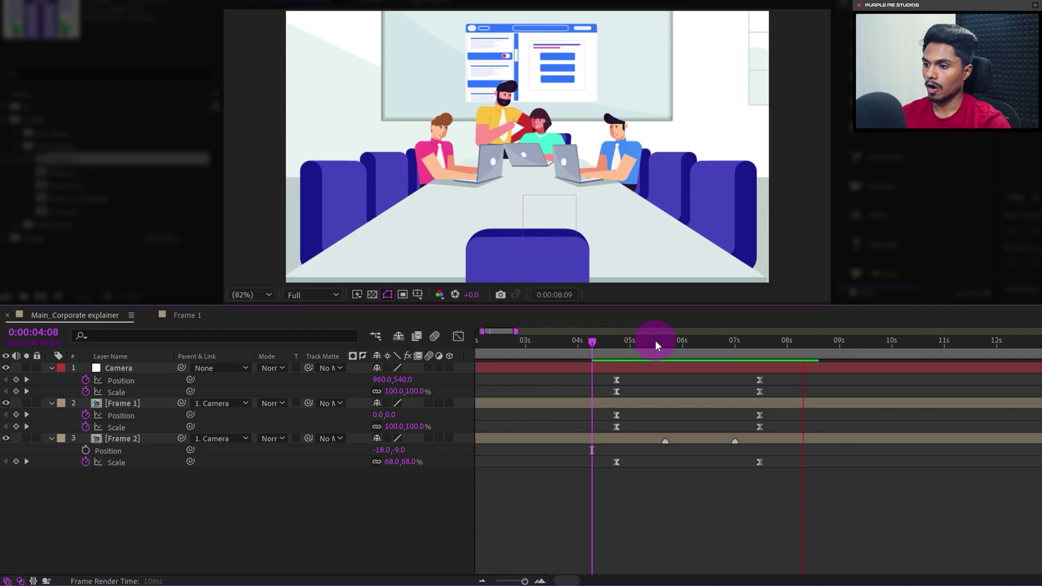
click(708, 350)
click(733, 356)
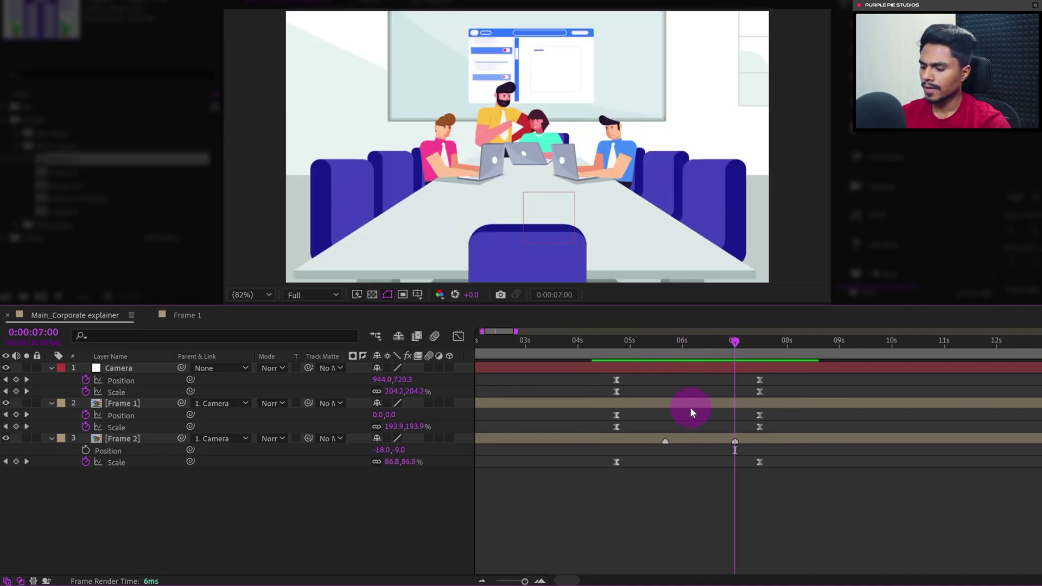
Step: At 0:00:07:14, nudge the Camera null right to Position X 953, and save the project
key(k)
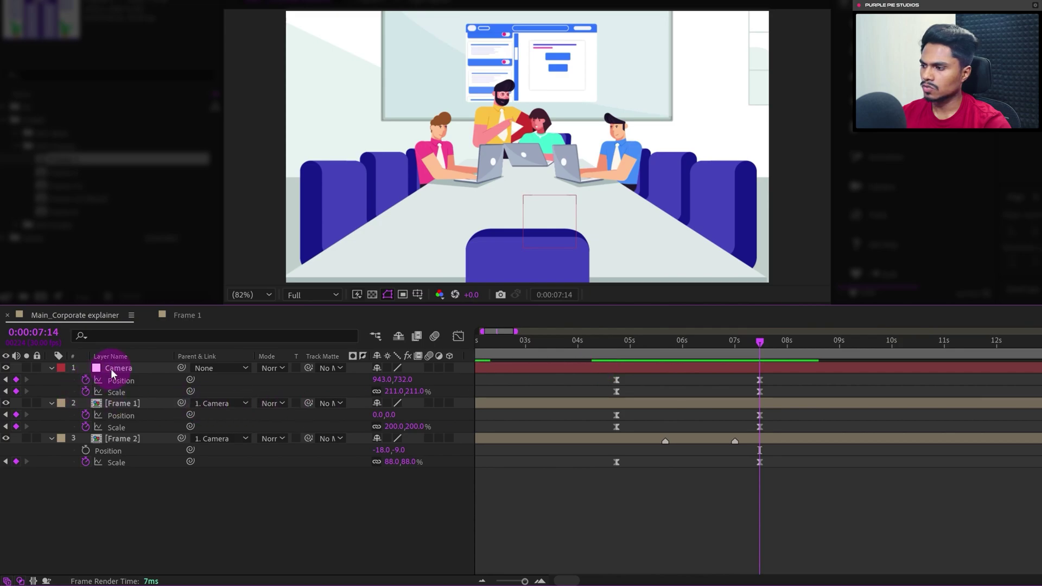
click(128, 367)
key(Right)
key(Right)
key(Right)
key(Right)
key(Right)
key(Right)
key(Right)
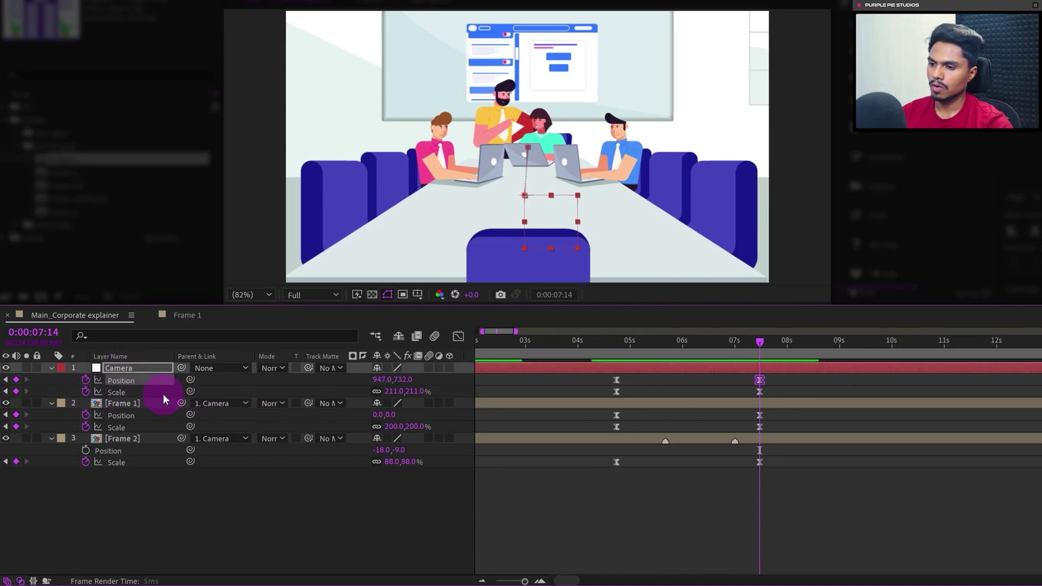
key(Right)
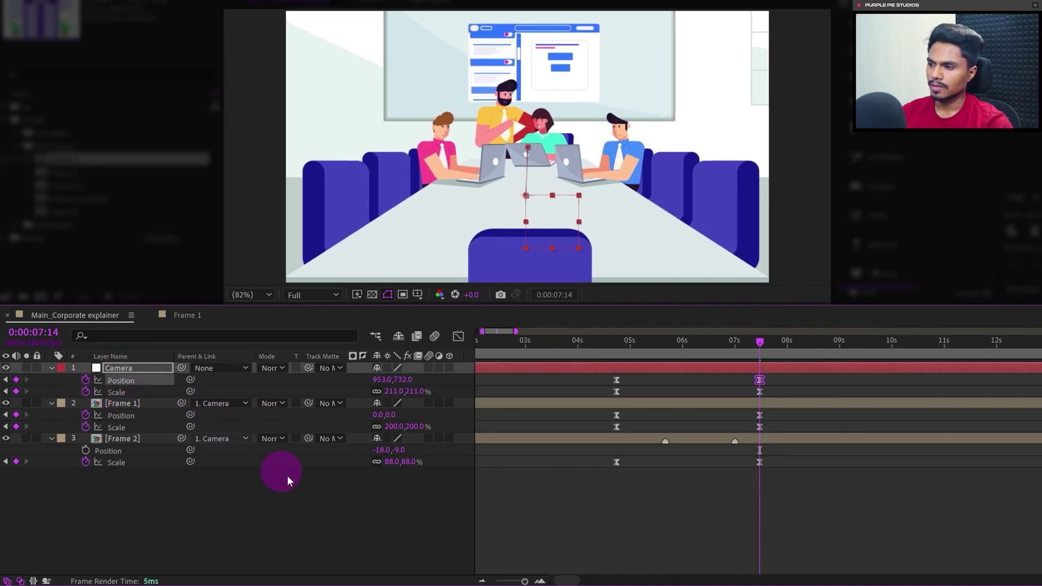
click(730, 510)
key(ctrl+s)
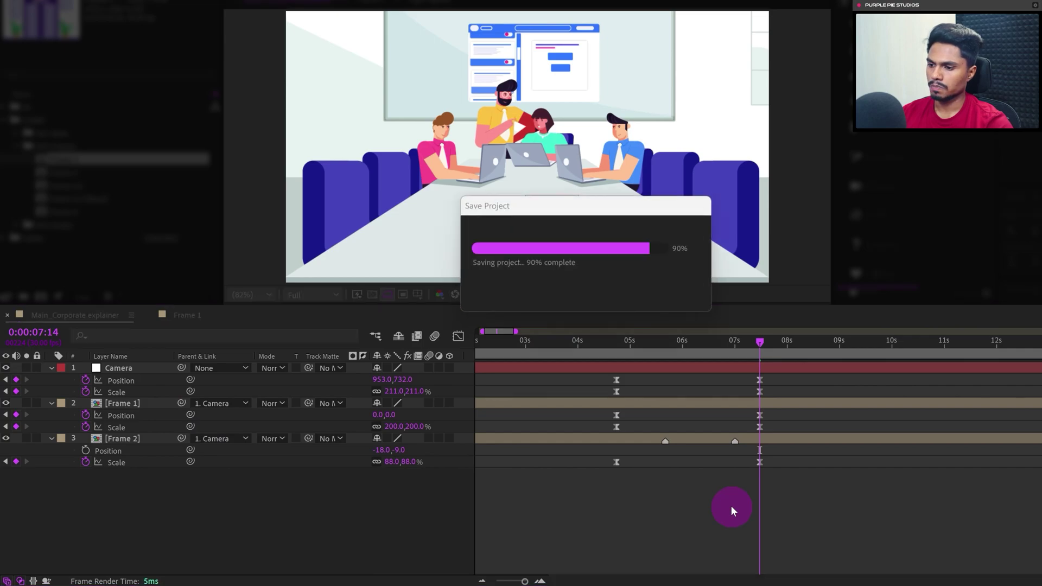
Step: In the Frame 1 composition, add starting Position keyframes to both Plant layers at 0:00:04:22
drag(624, 350, 608, 351)
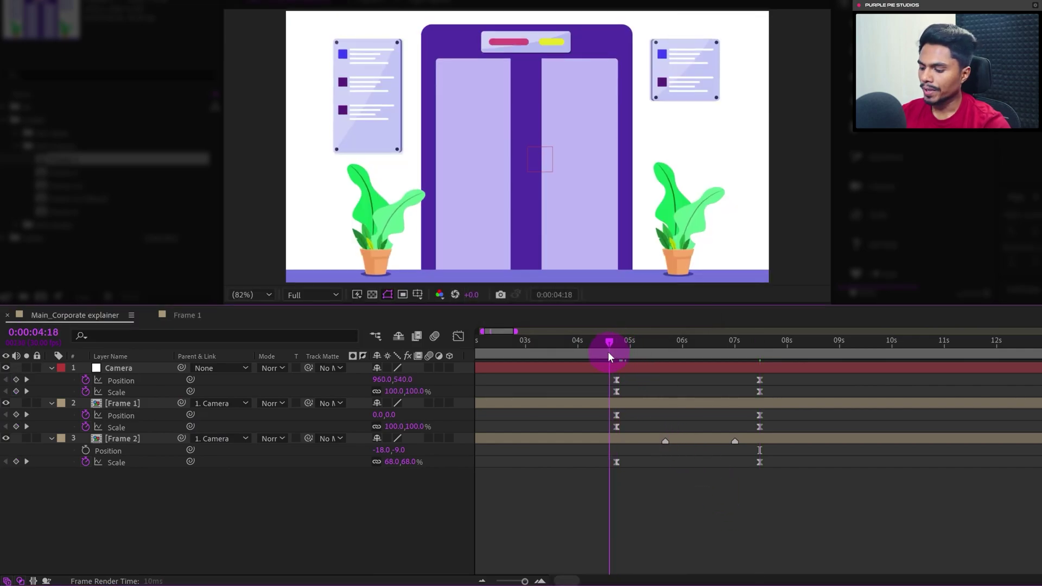
key(k)
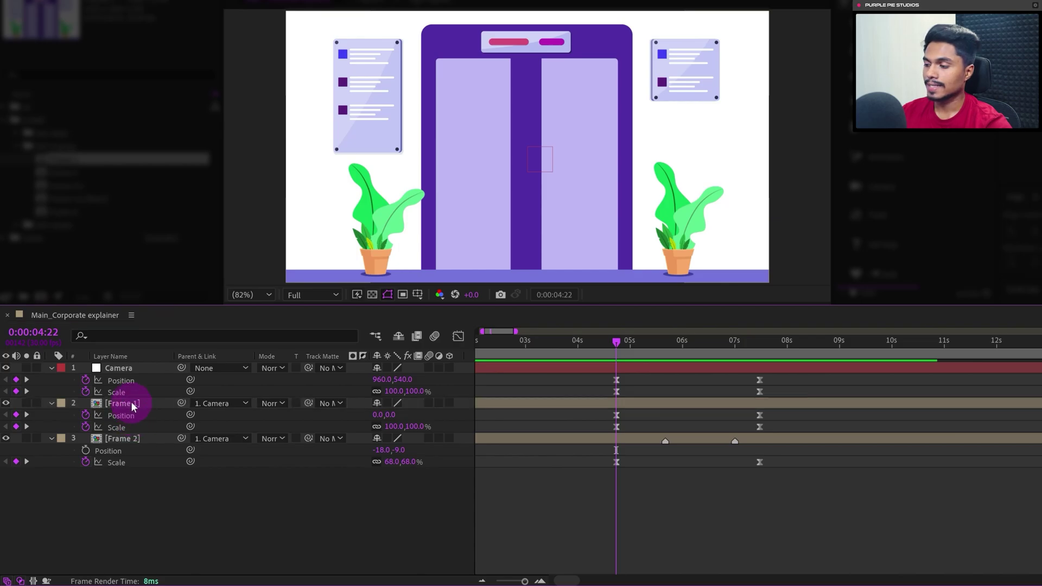
double_click(131, 403)
click(116, 562)
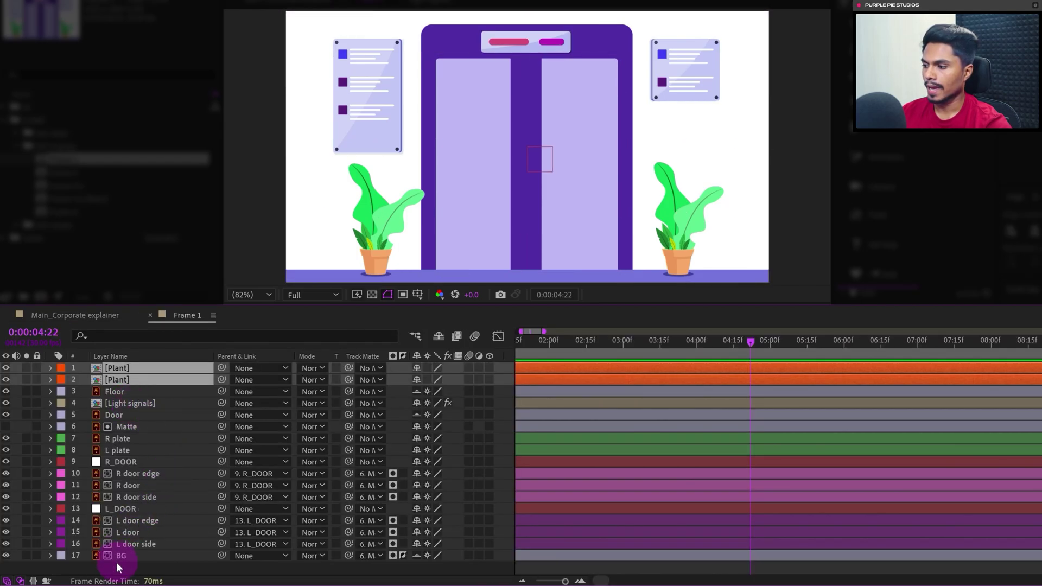
click(118, 371)
shift+click(120, 380)
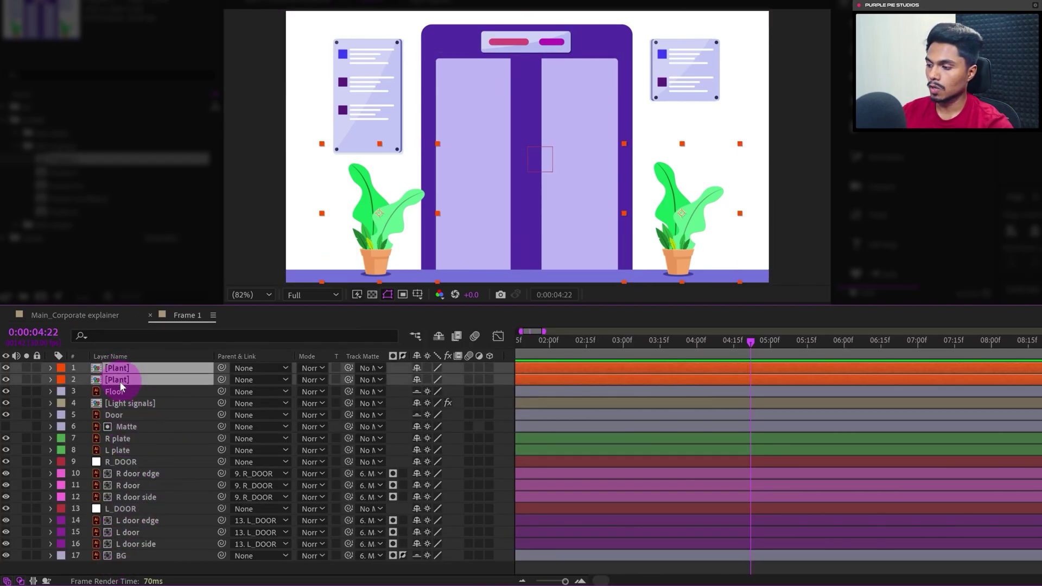
key(p)
click(86, 380)
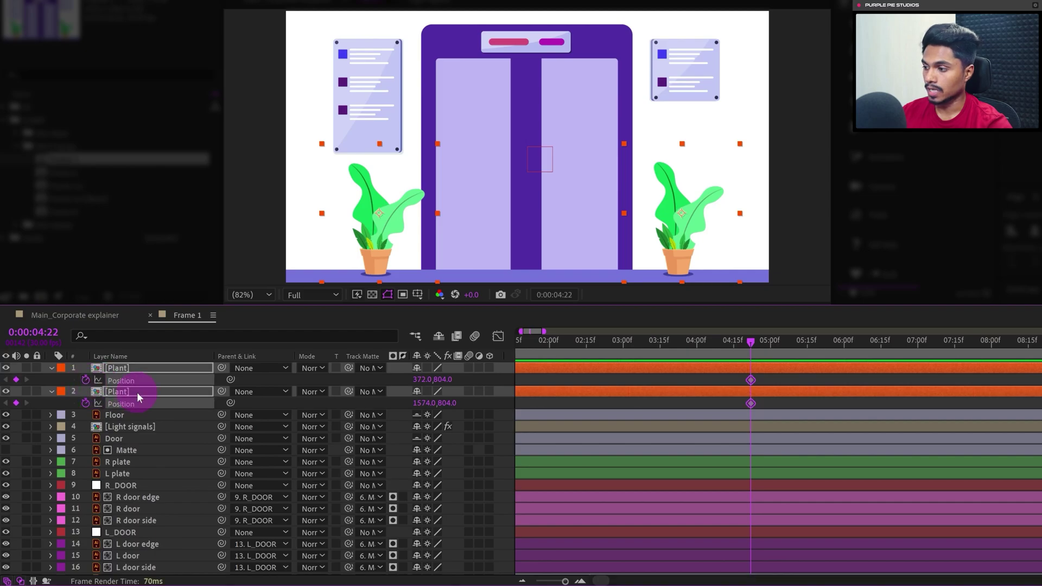
Step: Find the zoom's end time in the main composition and add Position keyframes to both Frame 1 plants at 0:00:07:14
click(100, 317)
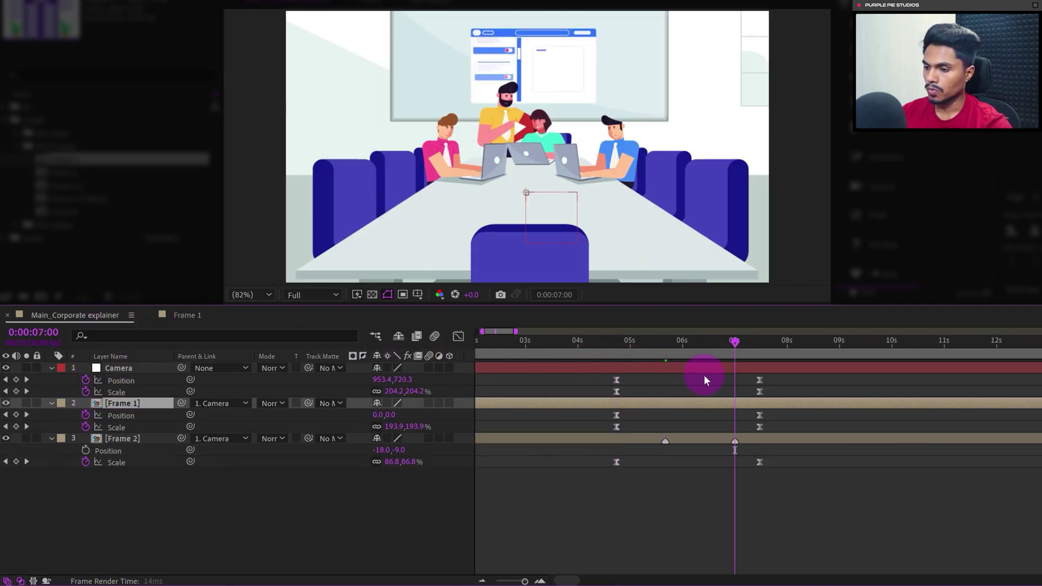
click(179, 316)
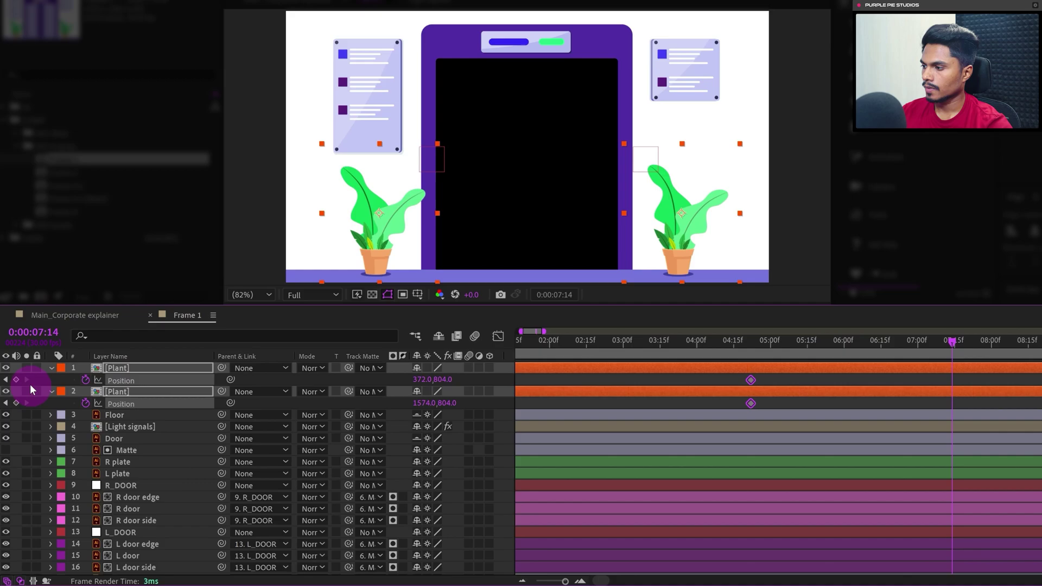
click(242, 401)
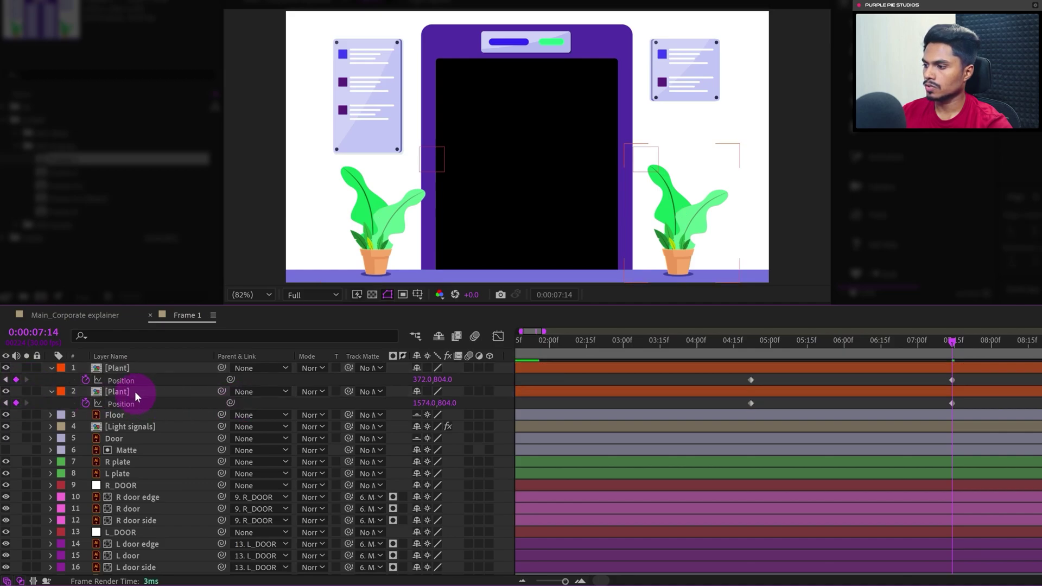
Step: Move the right-hand plant outward to Position X 1634 at 0:00:07:14
click(133, 391)
key(shift+Right)
key(shift+Right)
key(shift+Right)
key(shift+Right)
key(shift+Right)
key(shift+Right)
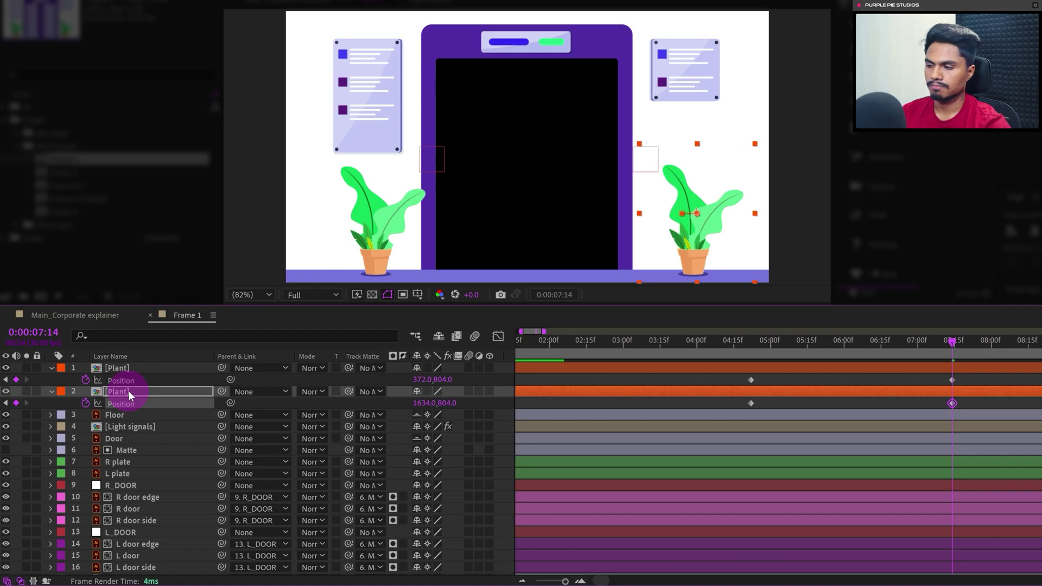
Step: Move the left-hand plant outward to Position X 312 at 0:00:07:14
click(122, 367)
key(shift+Left)
key(shift+Left)
key(shift+Left)
key(shift+Left)
key(shift+Left)
key(shift+Left)
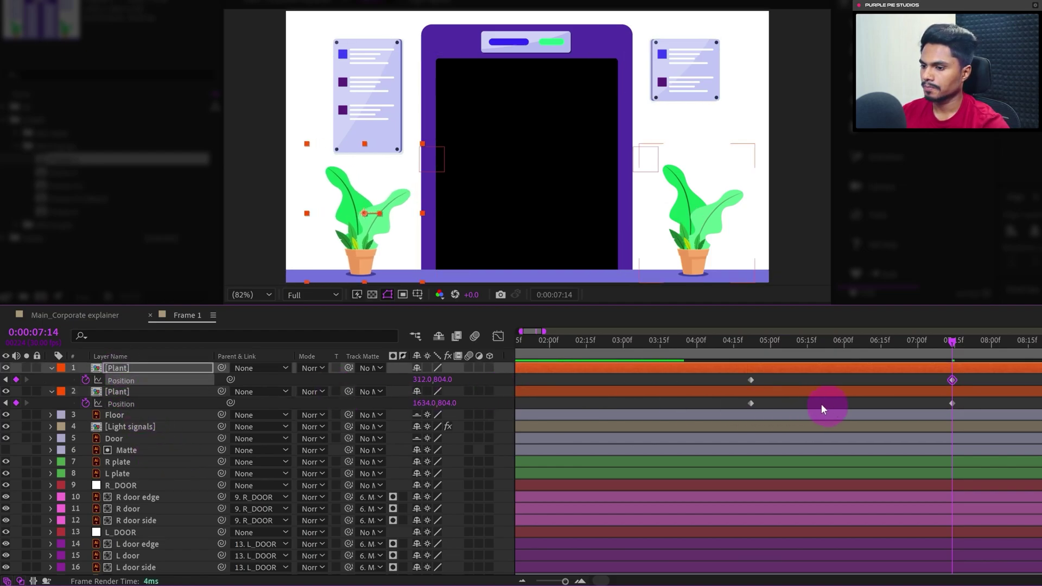
Step: Copy the ease of the Camera's Position keyframes with EaseCopy and paste it onto both plants' Position keyframes
click(67, 315)
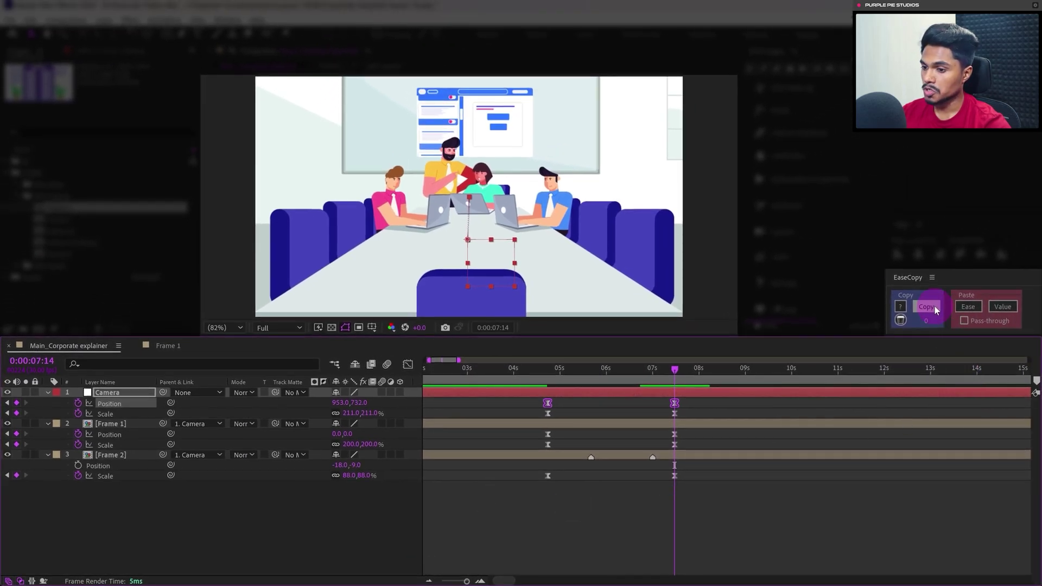
click(935, 306)
click(166, 356)
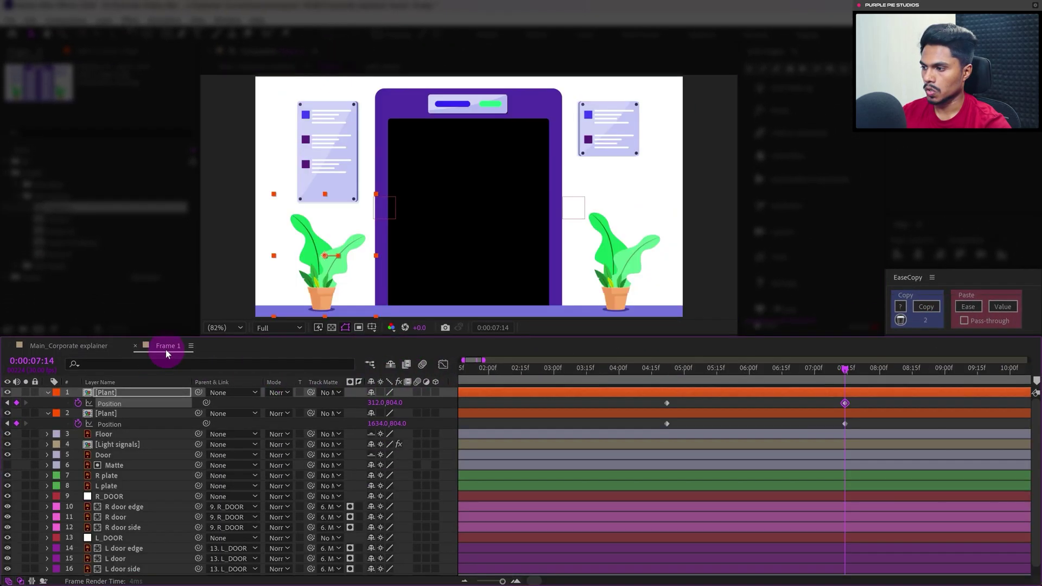
drag(857, 405, 667, 422)
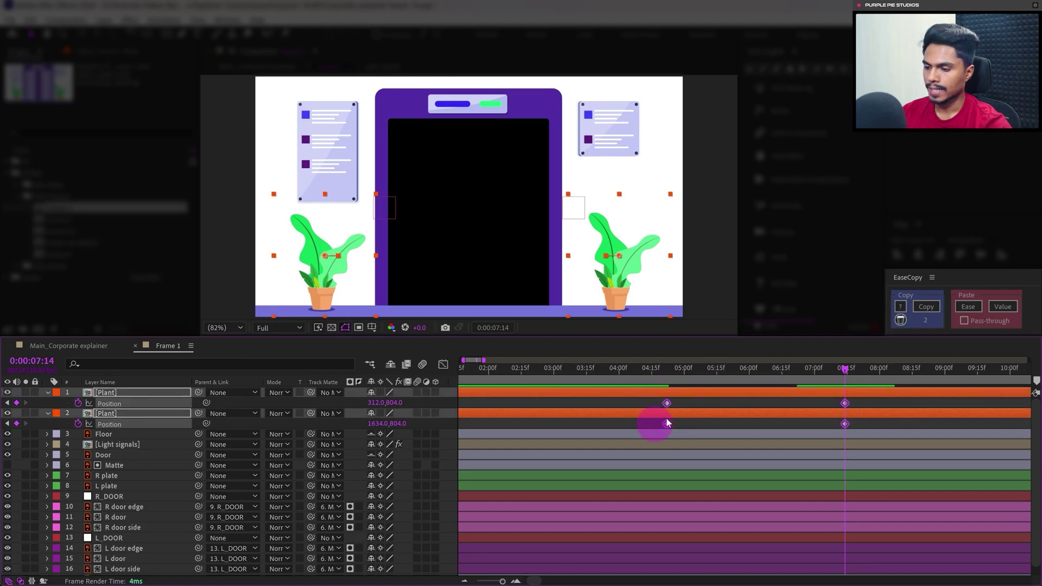
click(969, 307)
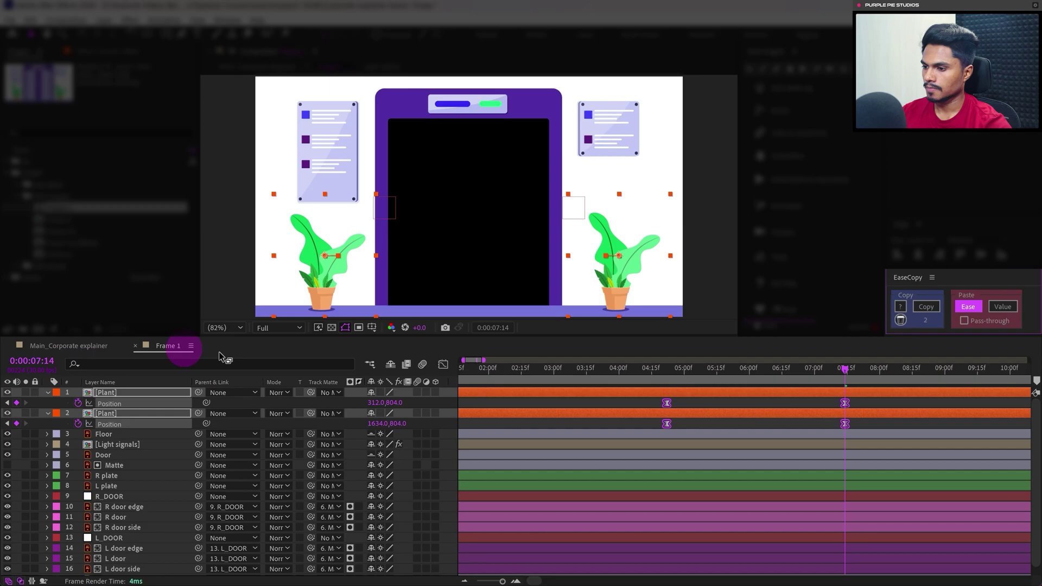
click(485, 112)
click(726, 399)
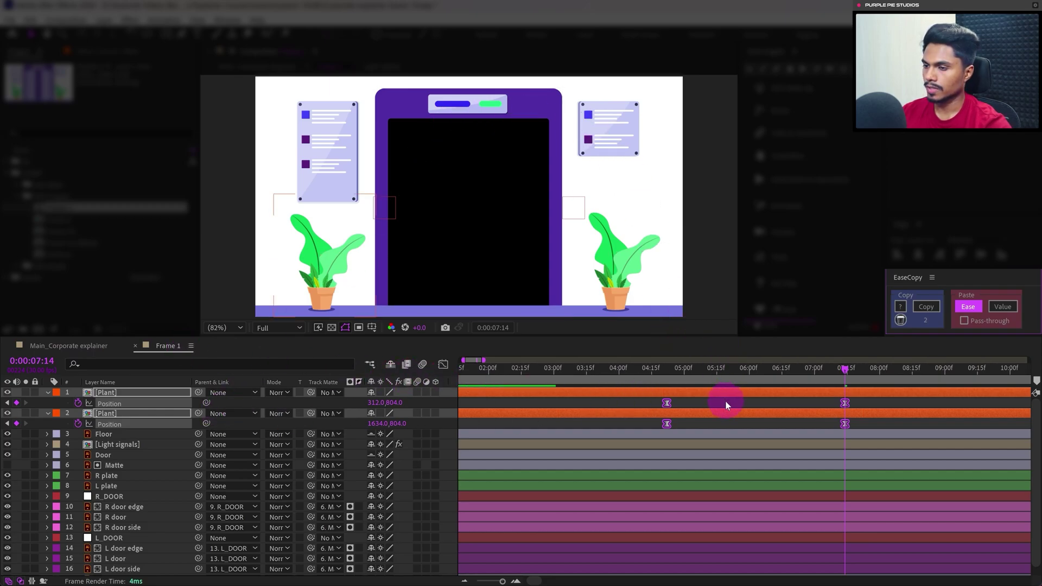
Step: Add Position keyframes to the R plate and L plate layers at 0:00:07:14 and 0:00:04:22
click(614, 115)
click(328, 139)
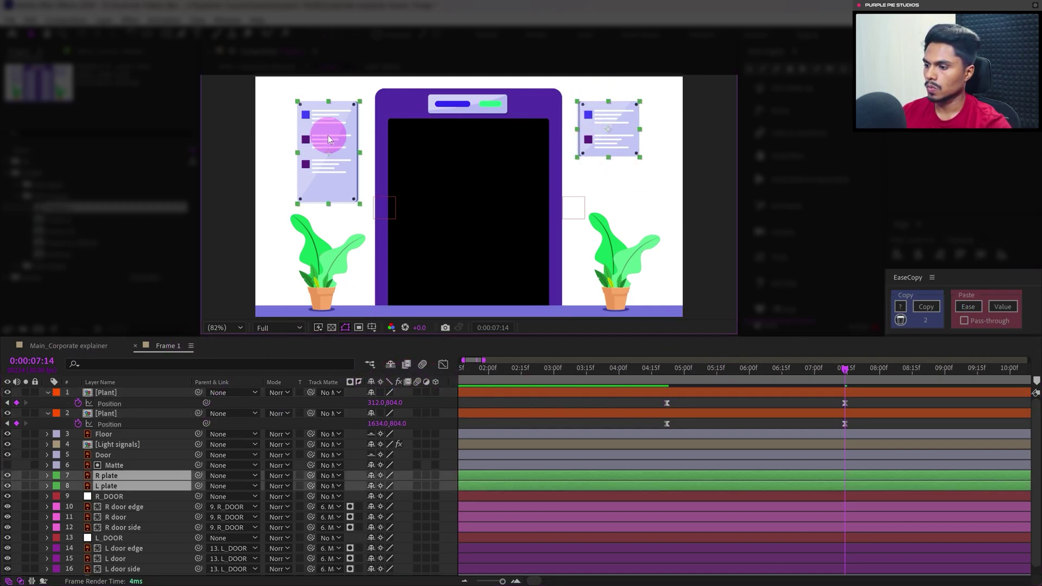
key(alt+shift+p)
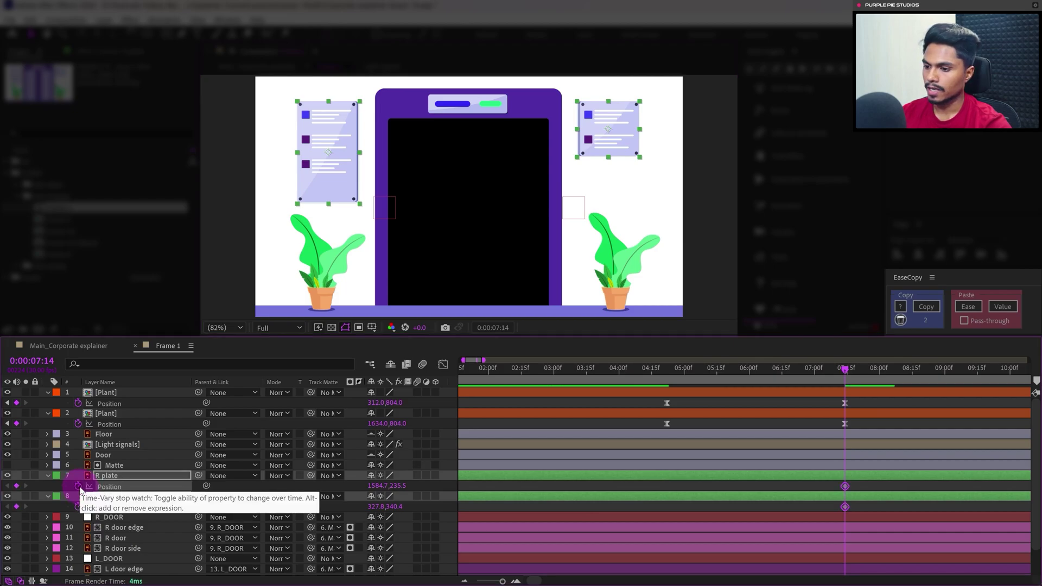
key(j)
click(17, 485)
click(16, 506)
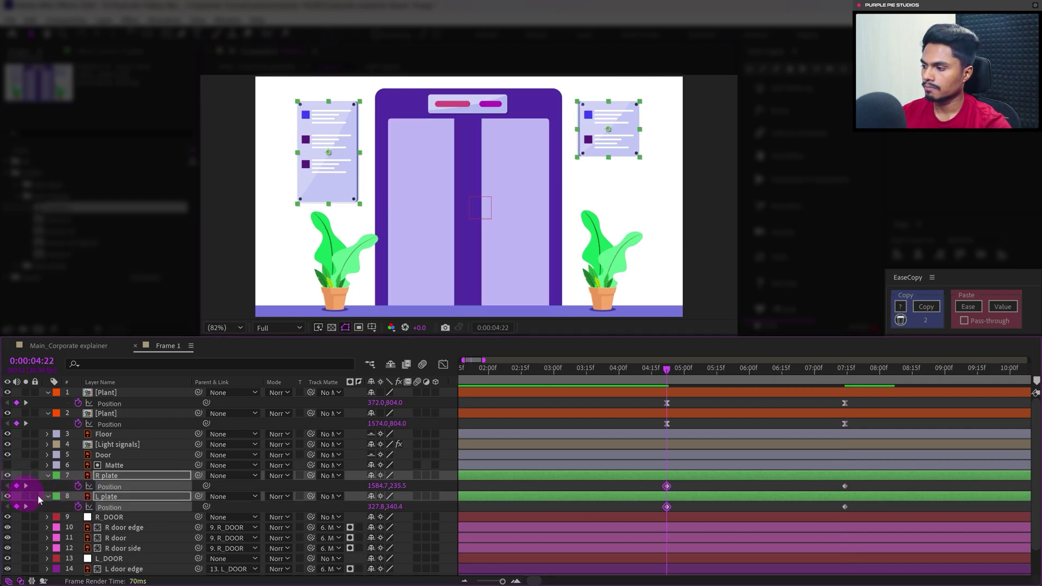
Step: Move the R plate outward to Position X 1634.7 at 0:00:07:14
key(k)
click(812, 480)
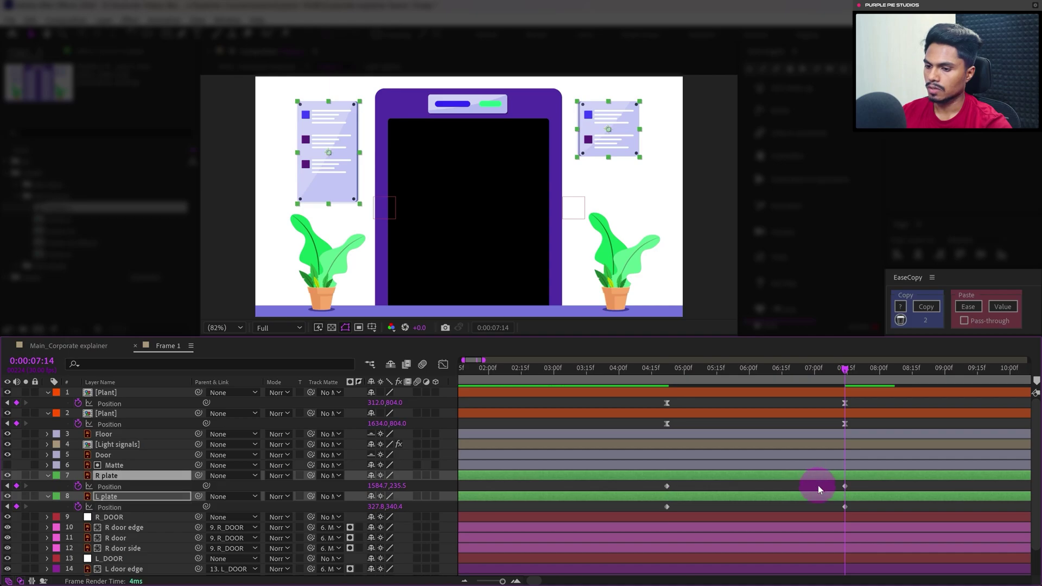
click(818, 485)
click(816, 473)
key(shift+Right)
key(shift+Right)
key(shift+Right)
key(shift+Right)
key(shift+Right)
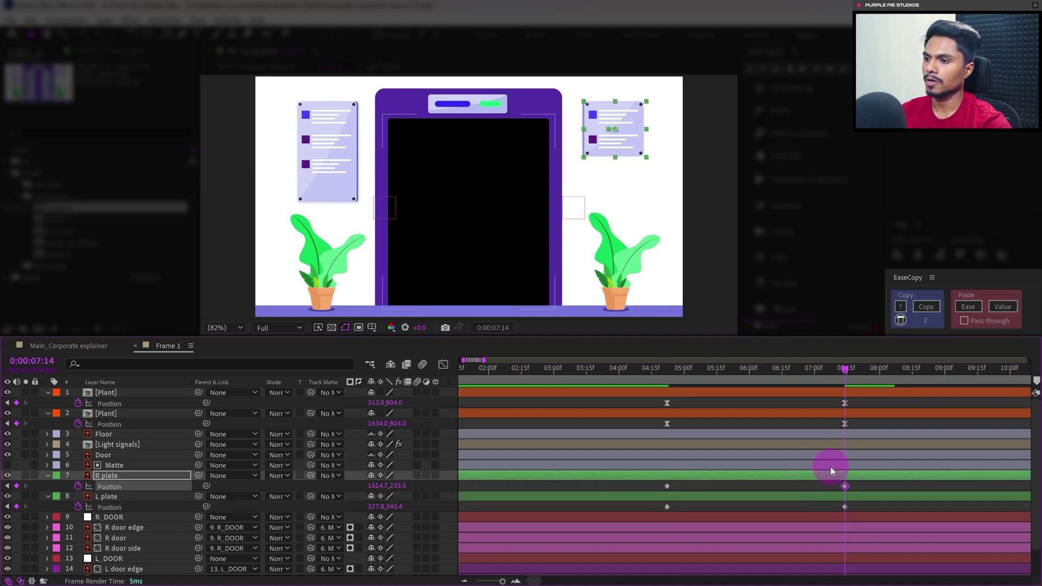
Step: Move the L plate outward to Position X 287.8 at 0:00:07:14
click(104, 497)
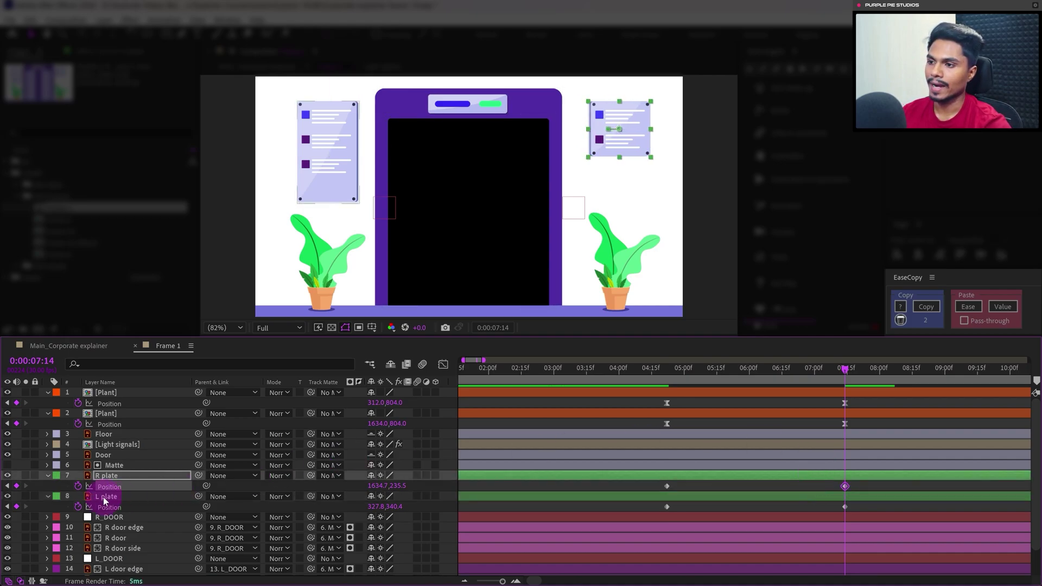
key(shift+Left)
key(shift+Left)
key(shift+Left)
key(shift+Left)
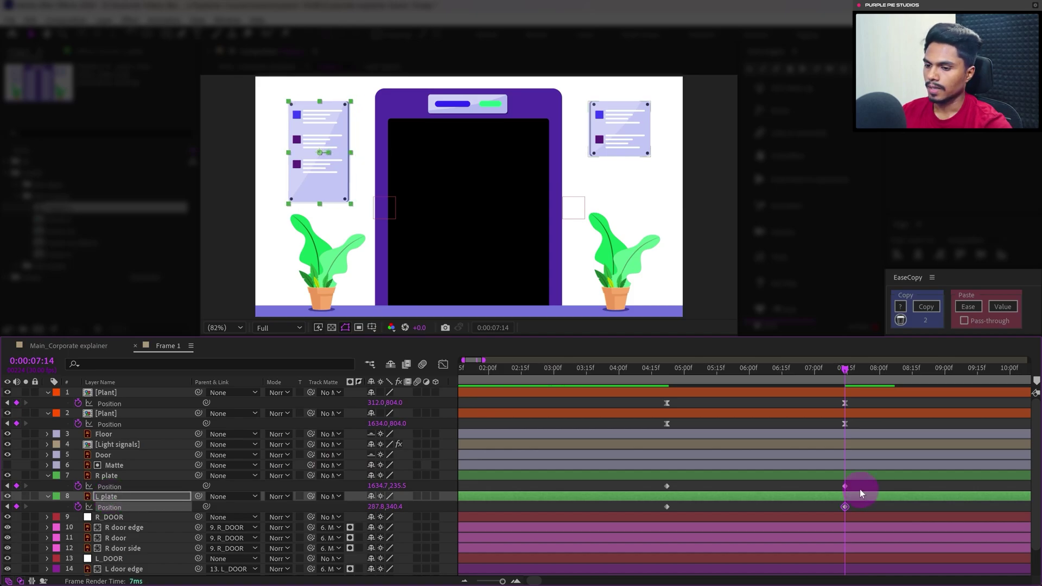
Step: Paste the copied Camera ease onto all Position keyframes of the R plate and L plate layers
drag(859, 484, 645, 508)
click(968, 307)
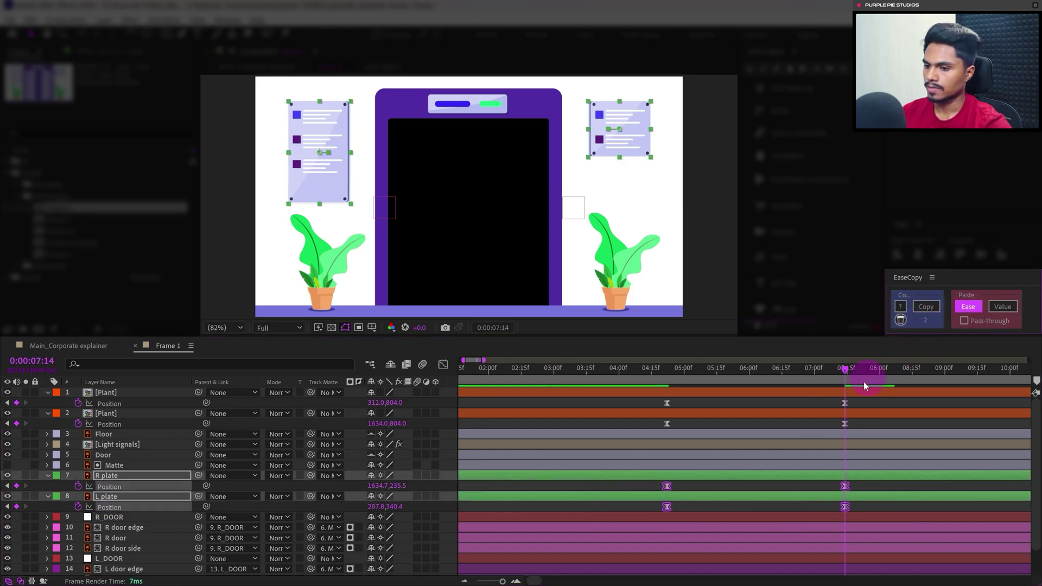
Step: At 0:00:07:14, move the left-hand plant to Position X 292 and the right-hand plant 20 px further right
click(860, 398)
click(857, 406)
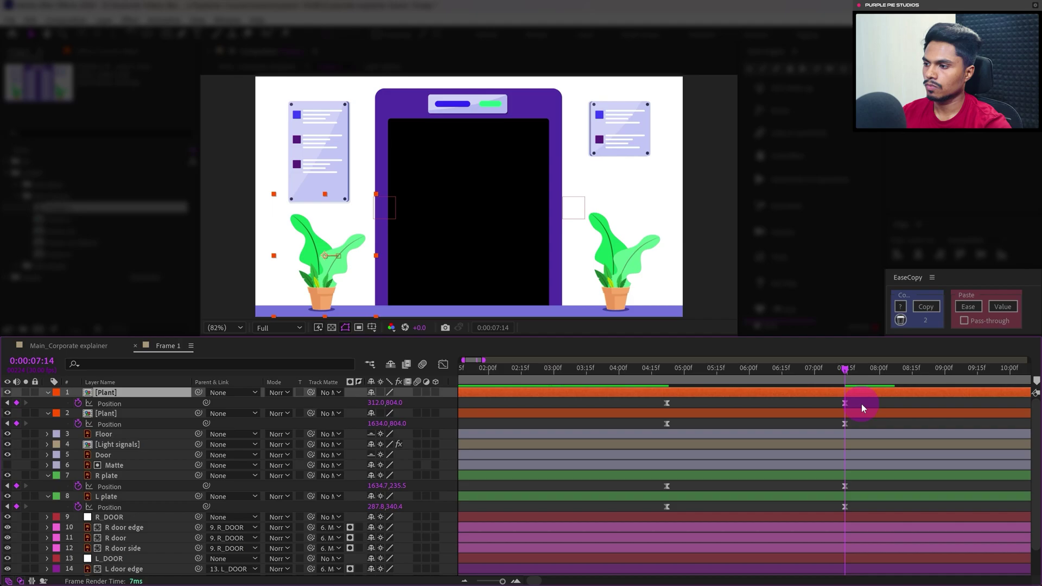
key(shift+Left)
key(shift+Left)
click(858, 414)
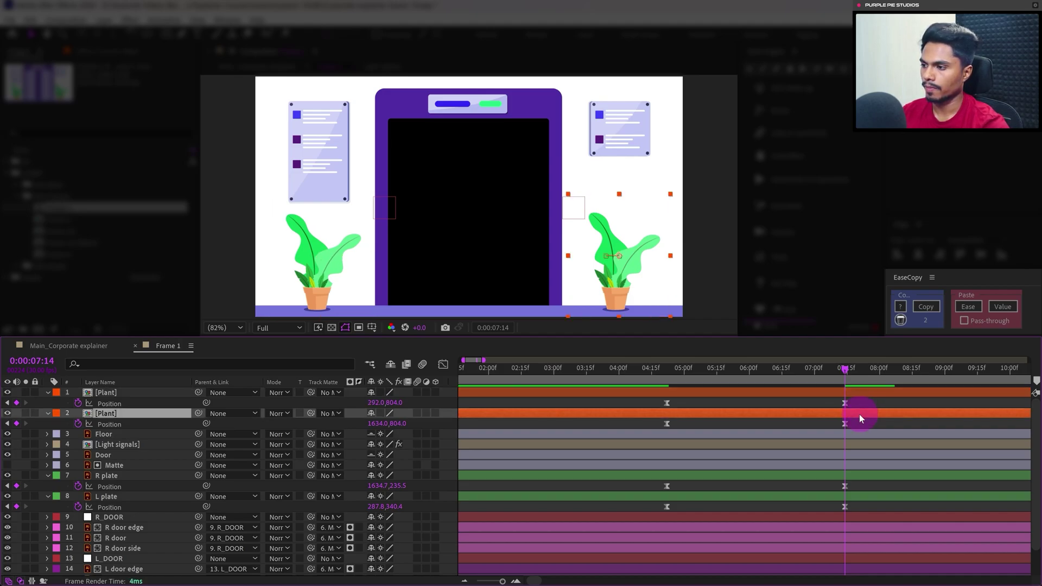
key(shift+Right)
key(shift+Right)
Step: In the Frame 2 composition at 0:00:04:22, create a shape layer from Chair side and delete the original Chair side layer
click(80, 348)
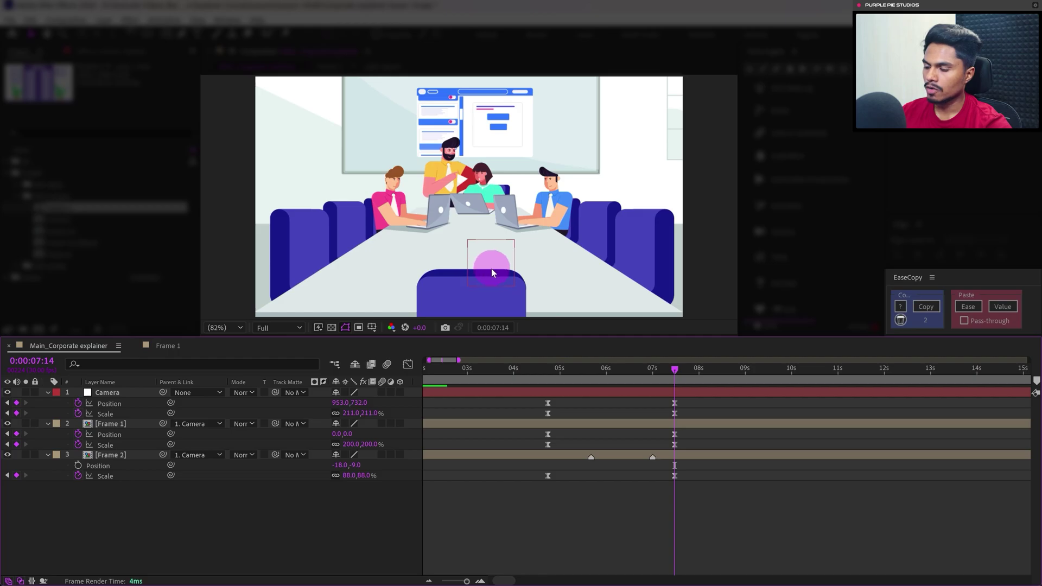
drag(558, 373, 548, 372)
double_click(111, 456)
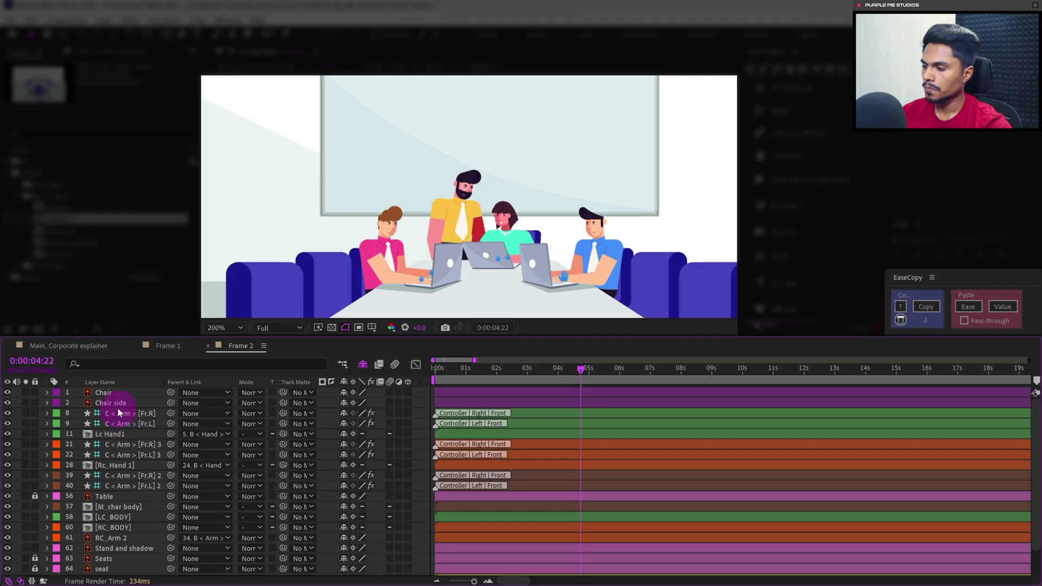
click(118, 406)
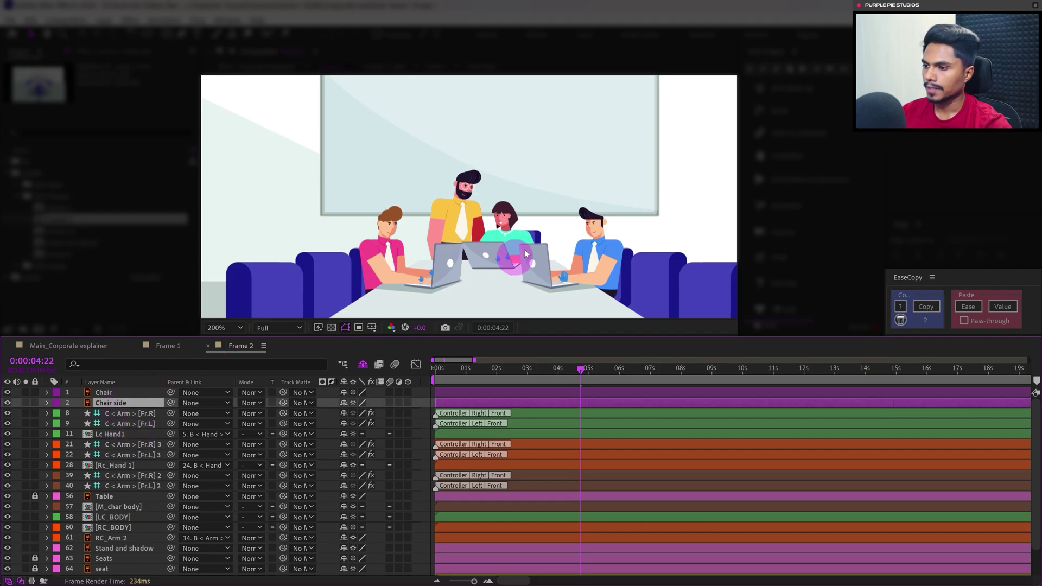
scroll(471, 211, down, 5)
mouse_move(471, 216)
mouse_down()
mouse_move(459, 193)
mouse_move(481, 213)
mouse_up()
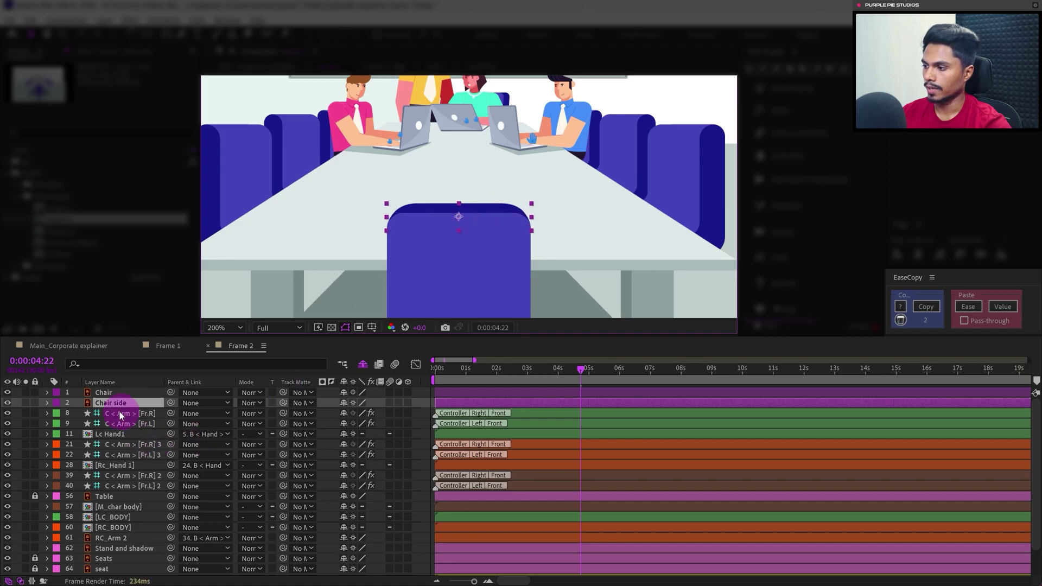
right_click(107, 404)
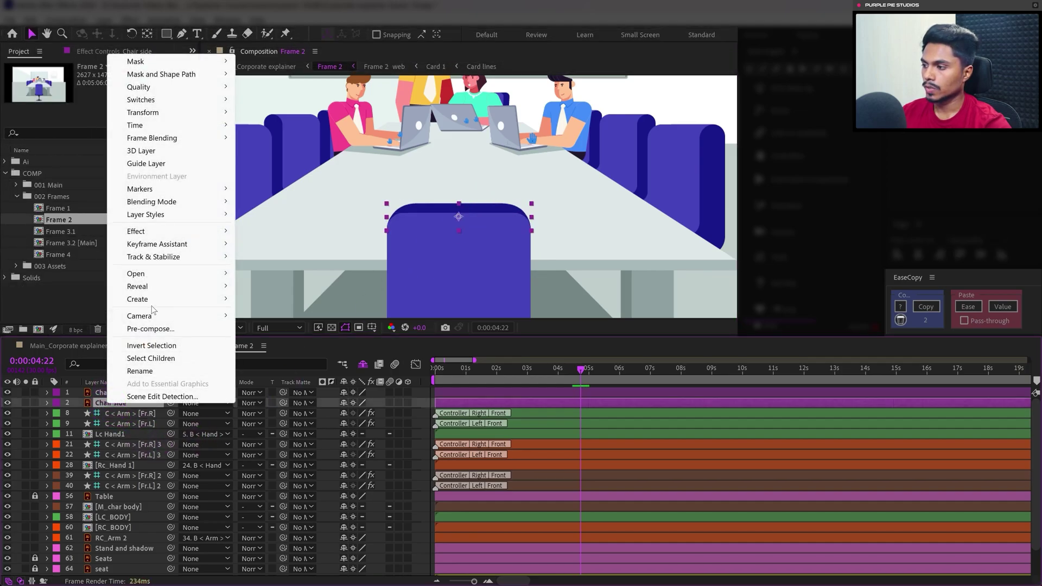
mouse_move(162, 299)
click(282, 337)
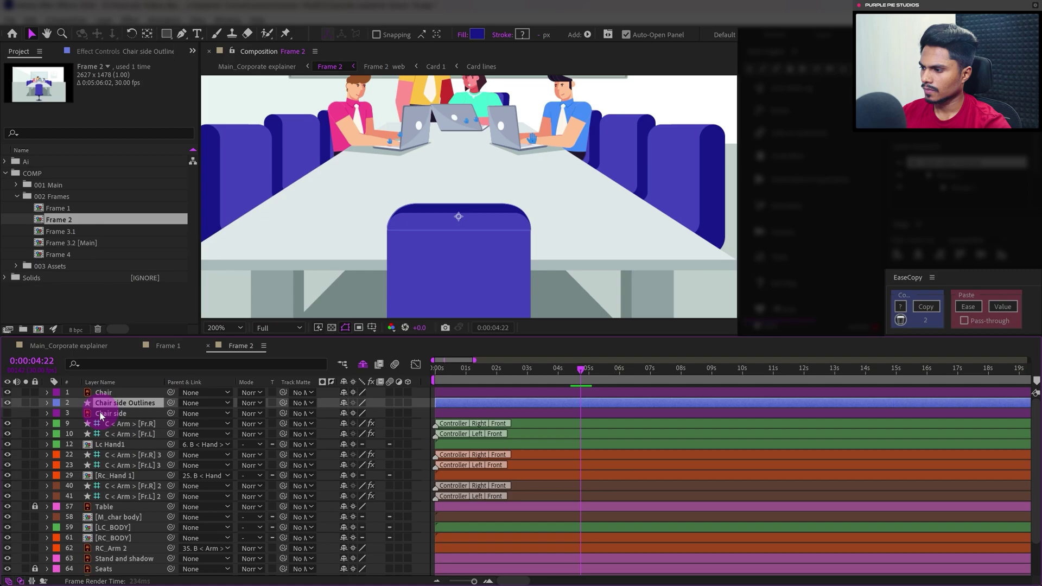
click(106, 414)
key(Delete)
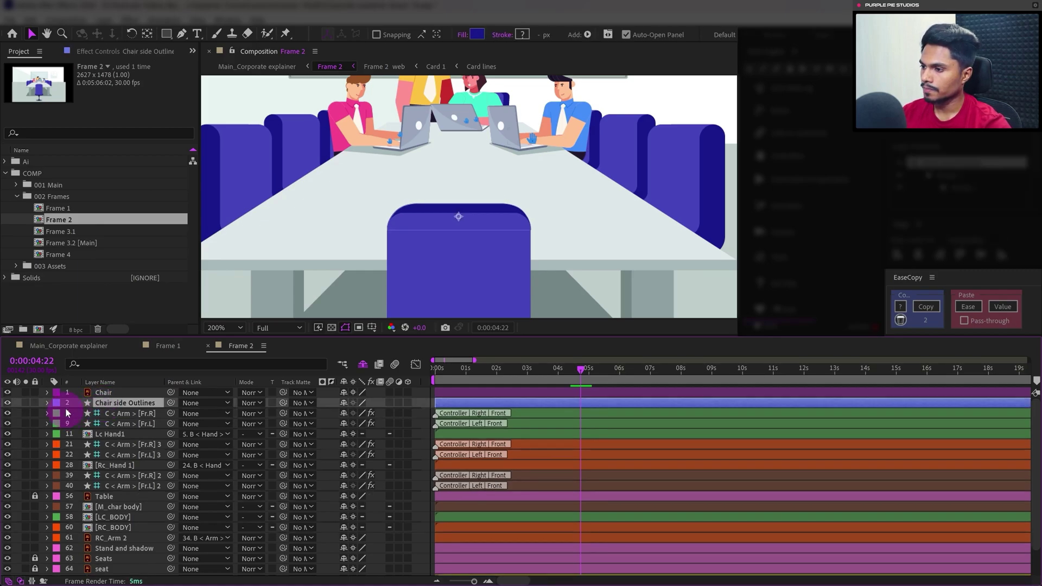
Step: Add Path keyframes to the Chair side Outlines layer at 0:00:04:22 and 0:00:07:14
key(comma)
key(comma)
click(46, 404)
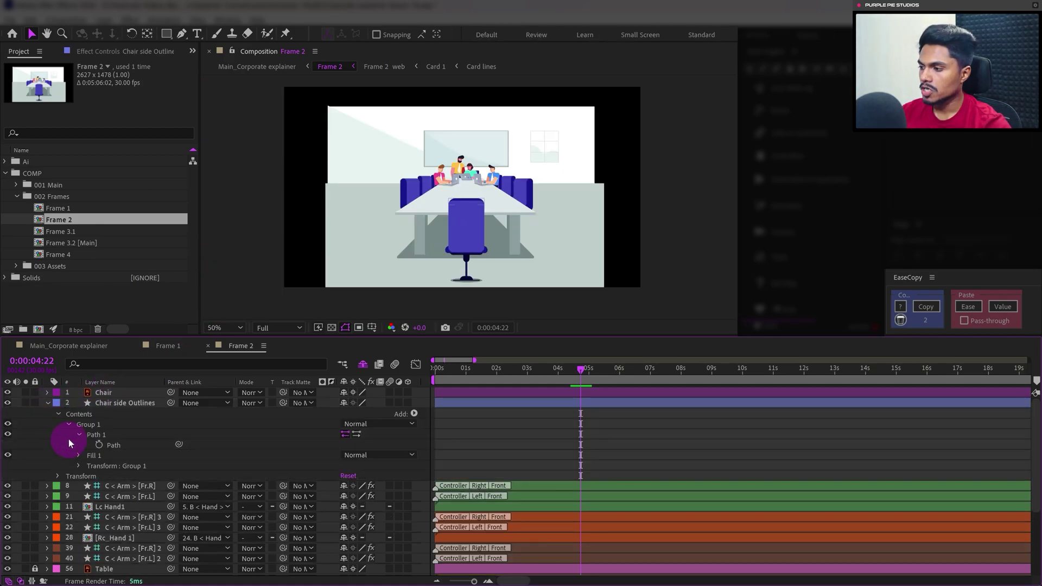
click(99, 445)
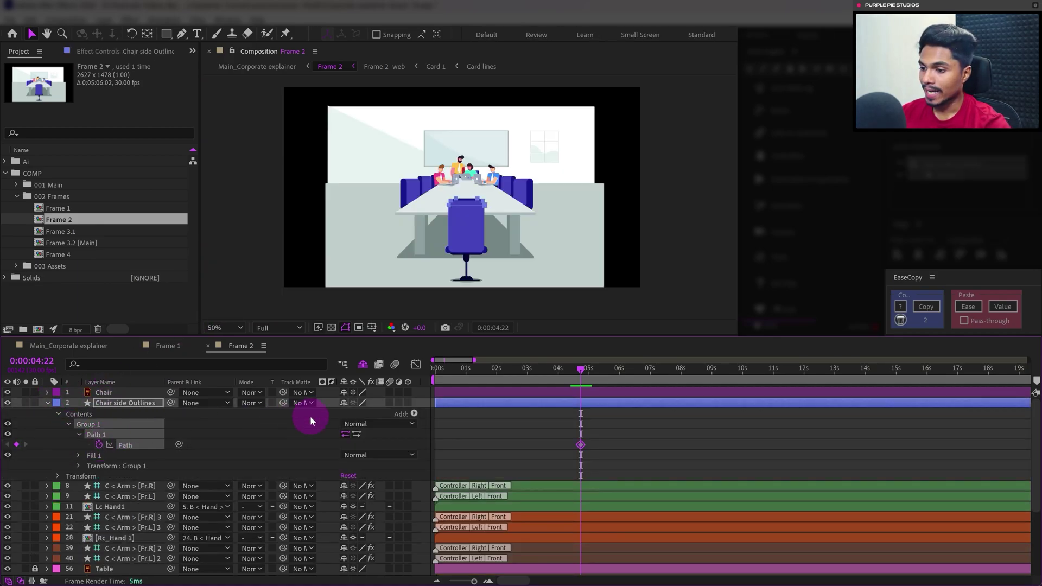
click(87, 347)
key(space)
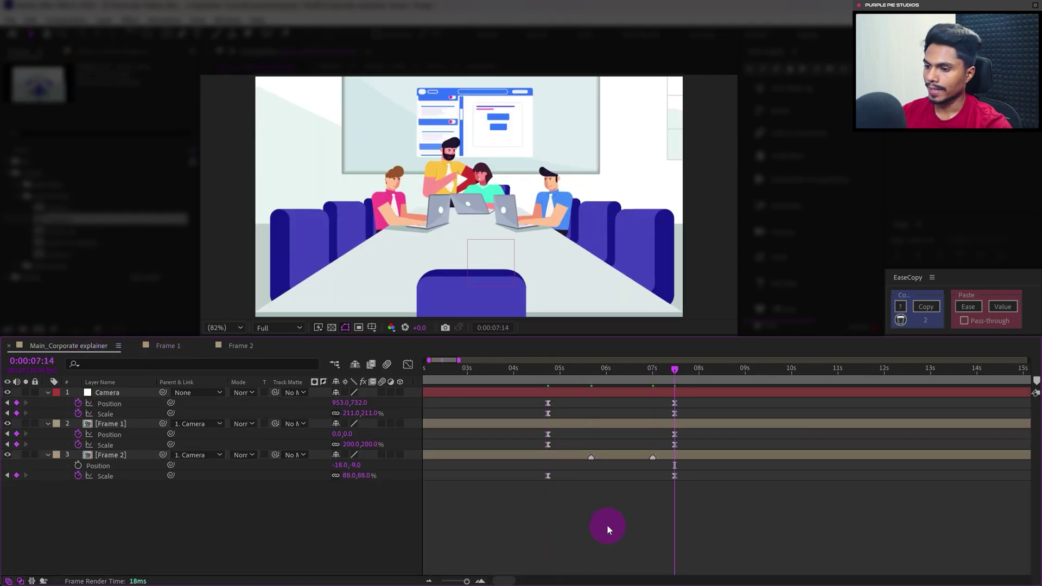
click(240, 346)
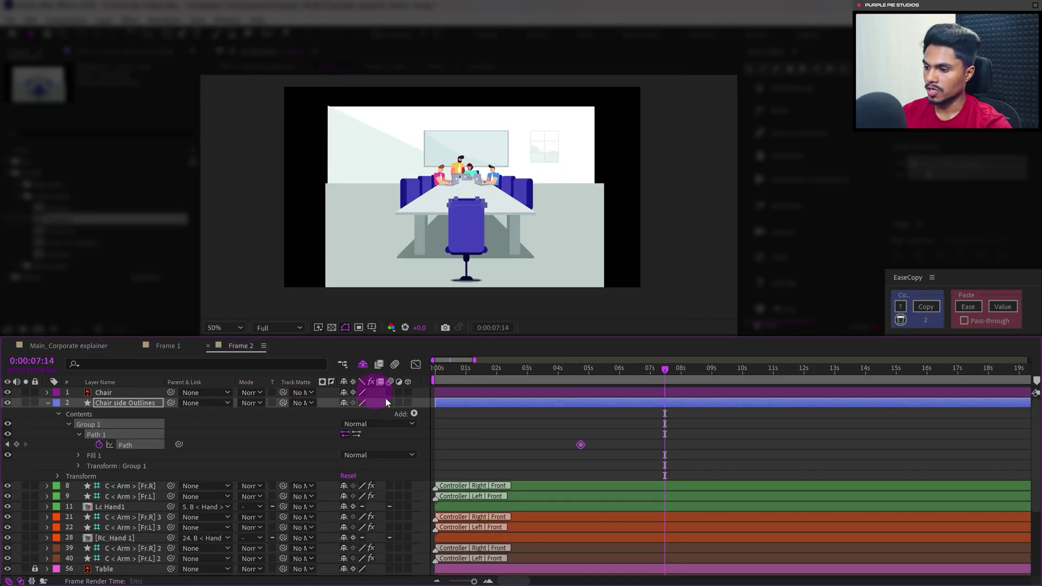
click(16, 444)
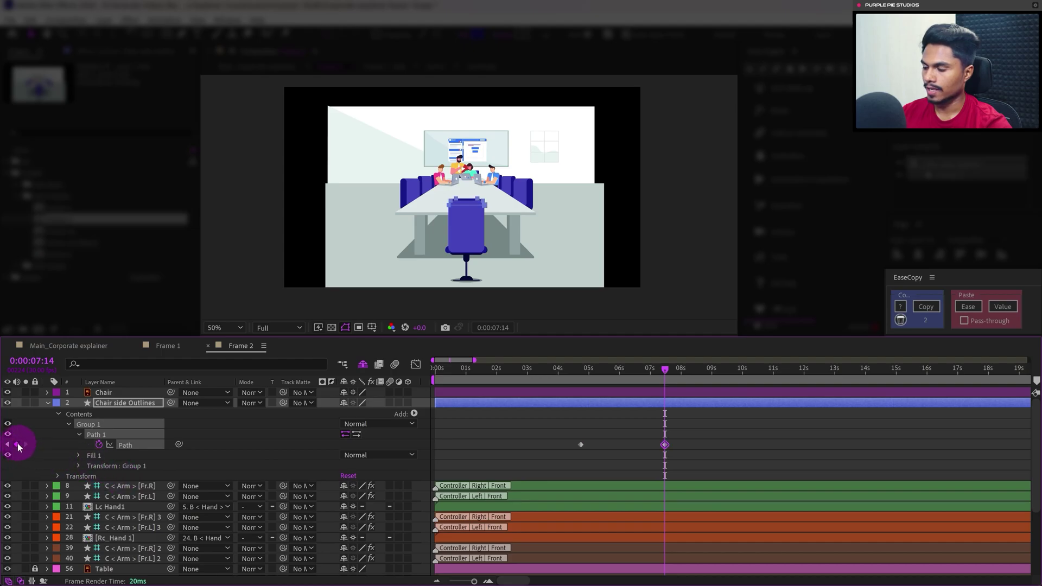
Step: At 0:00:04:22, lower the upper points of the Chair side Outlines path to the chair's top edge
key(period)
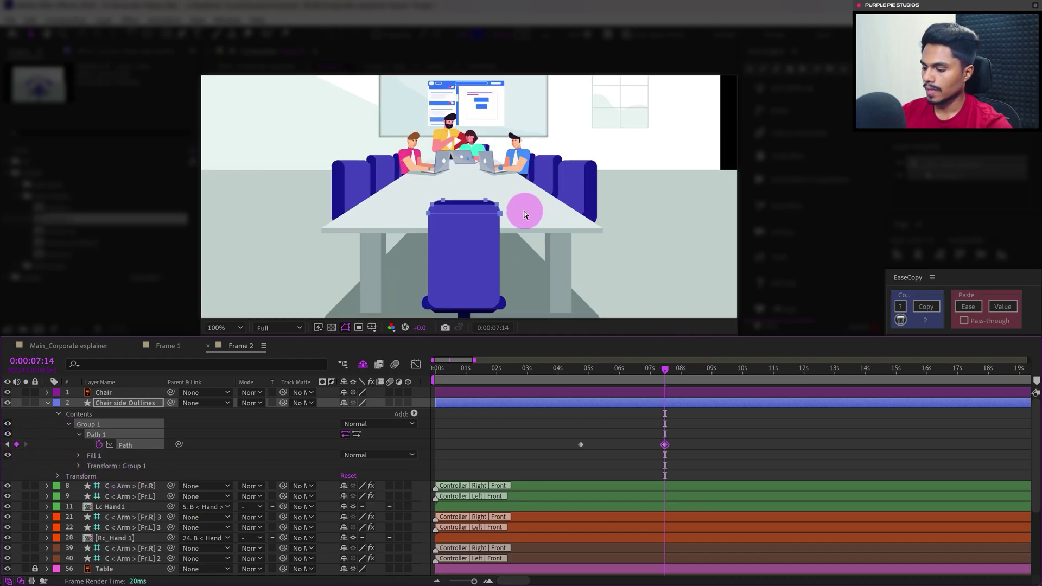
key(j)
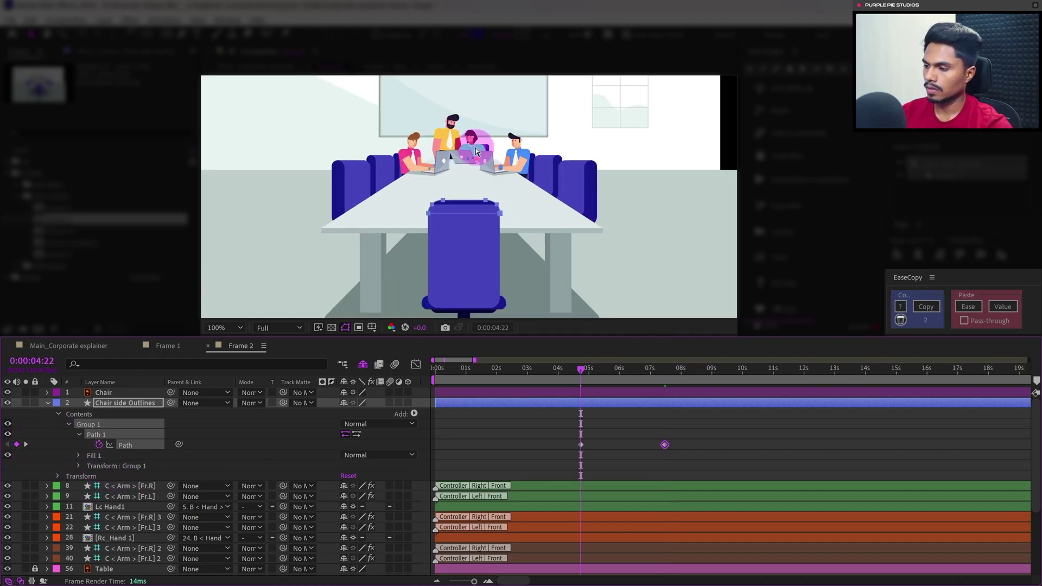
key(period)
drag(385, 194, 520, 224)
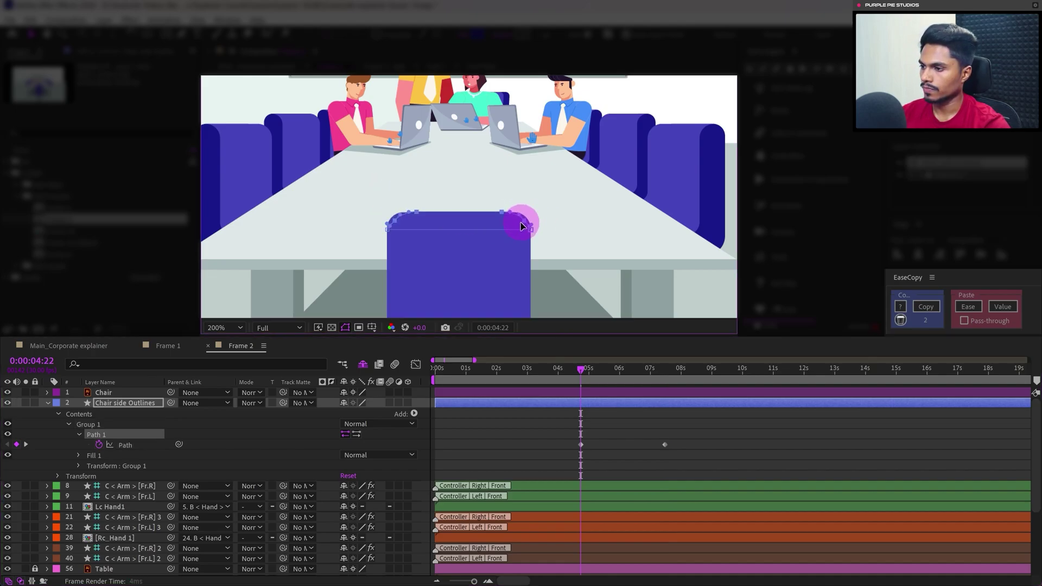
key(period)
key(period)
drag(412, 223, 493, 76)
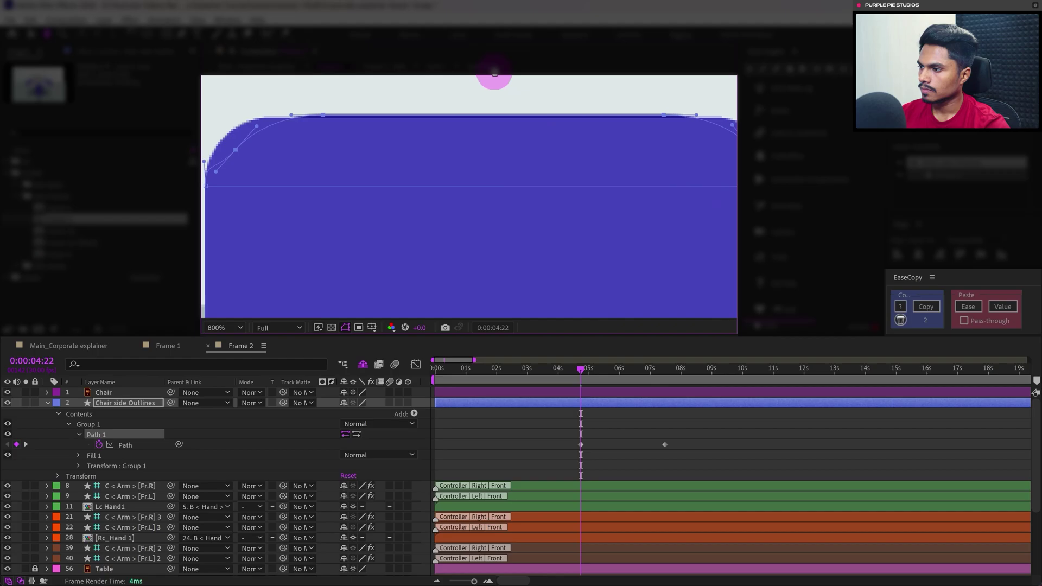
Step: Reshape both upper corners of the Chair side Outlines path to follow the chair back's rounded corners
drag(324, 118, 323, 121)
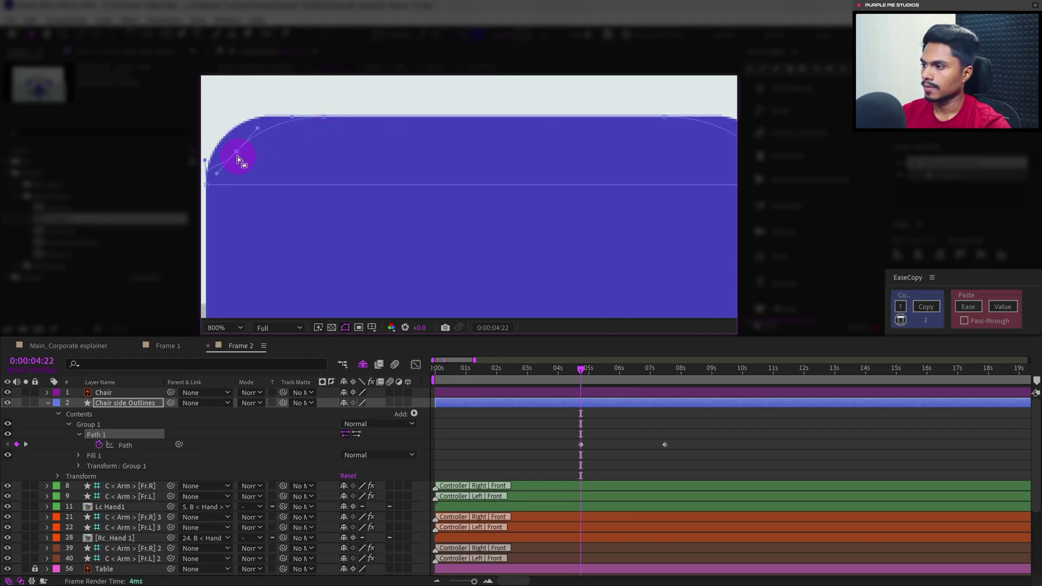
drag(236, 156, 245, 113)
click(206, 160)
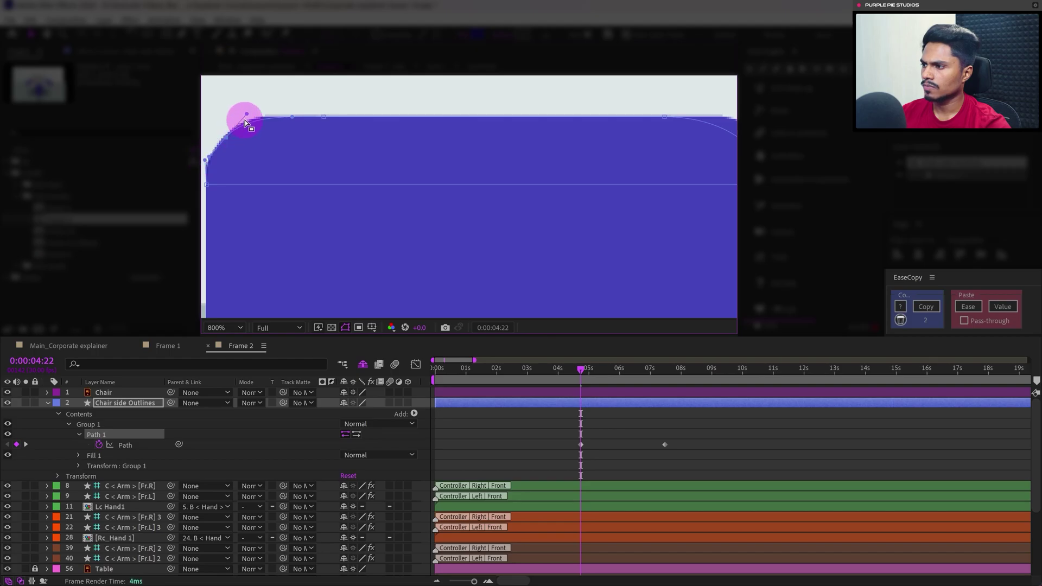
scroll(246, 122, right, 10)
drag(586, 189, 591, 170)
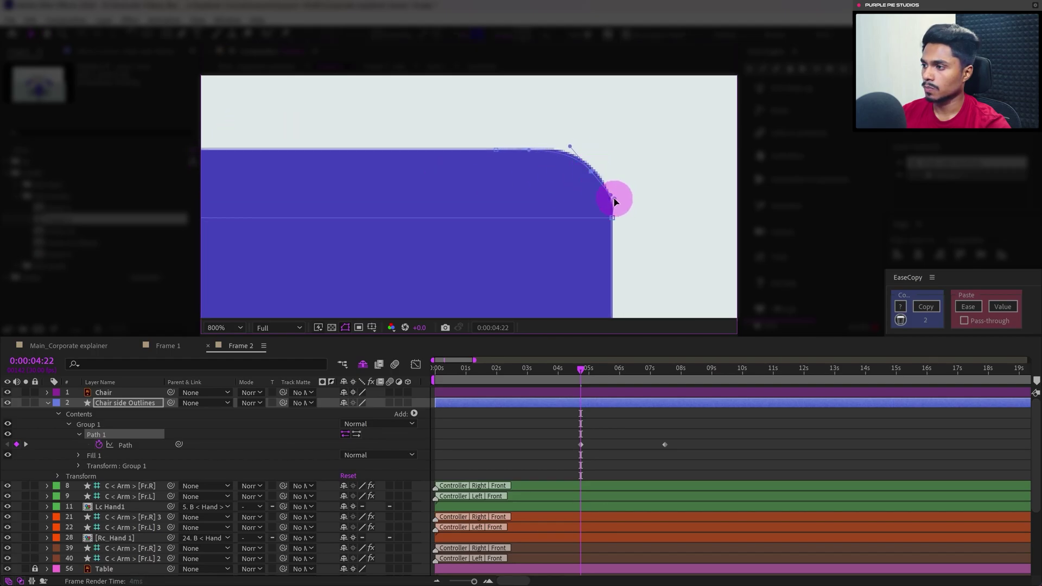
Step: Paste the copied ease onto both Path keyframes of Chair side Outlines
scroll(603, 184, down, 4)
drag(691, 437, 561, 460)
click(964, 307)
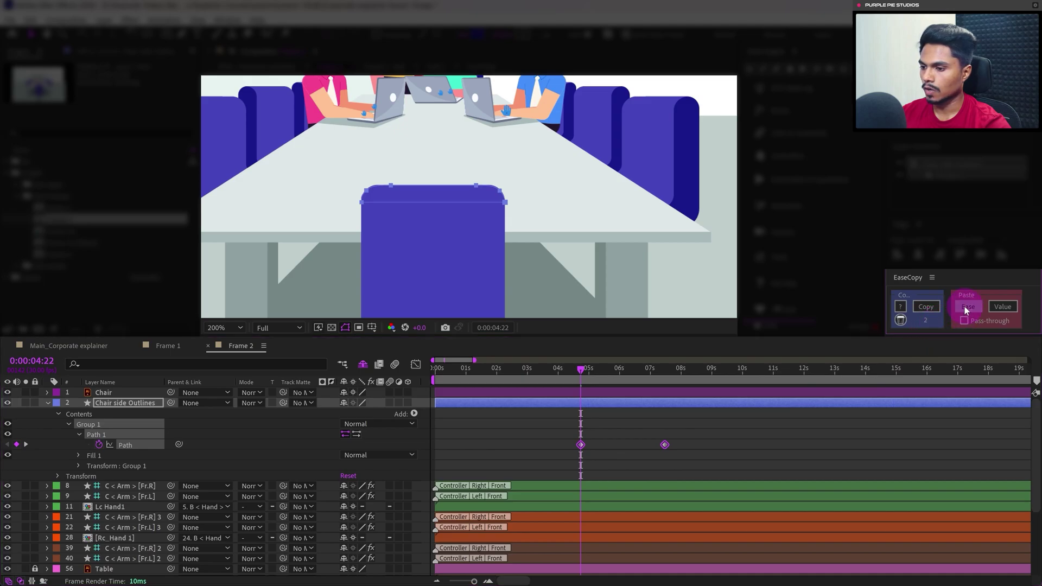
click(721, 459)
Step: Parent the Chair side Outlines layer to the Chair layer
key(comma)
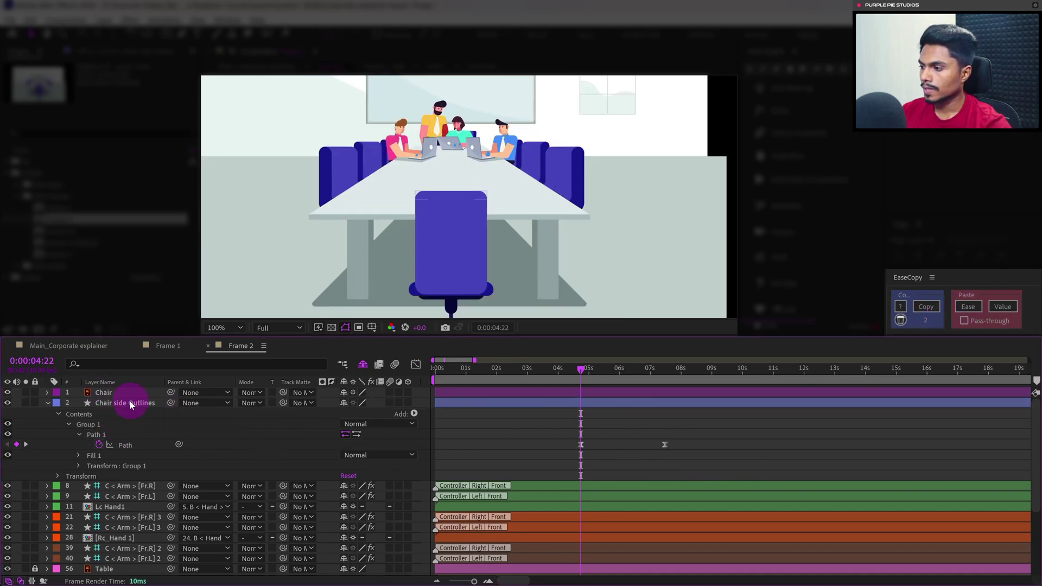
click(136, 403)
drag(170, 402, 106, 393)
Step: Add Position keyframes to the Chair layer at 0:00:04:22 and 0:00:07:14
click(106, 393)
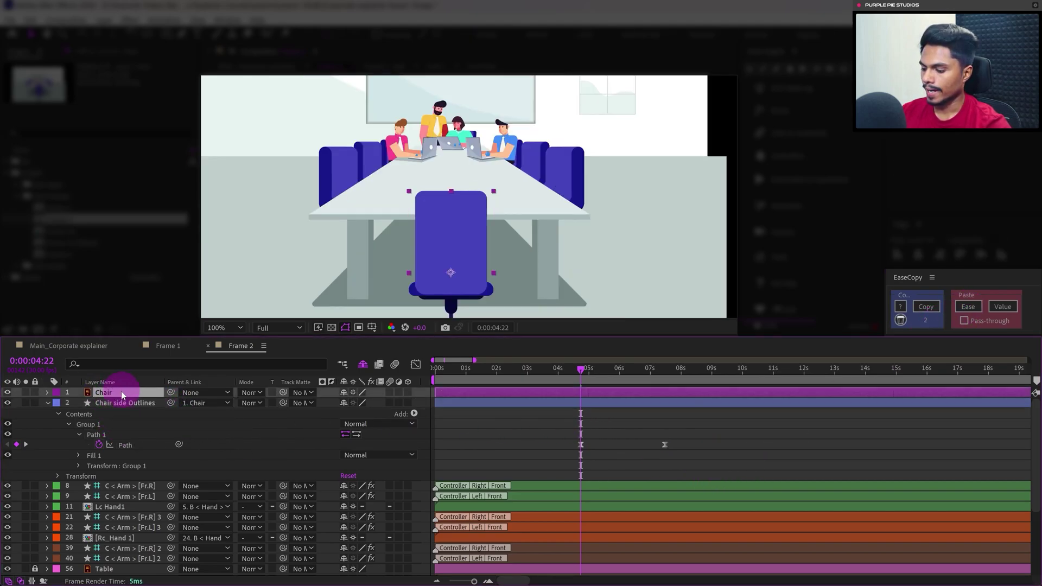
key(p)
click(79, 404)
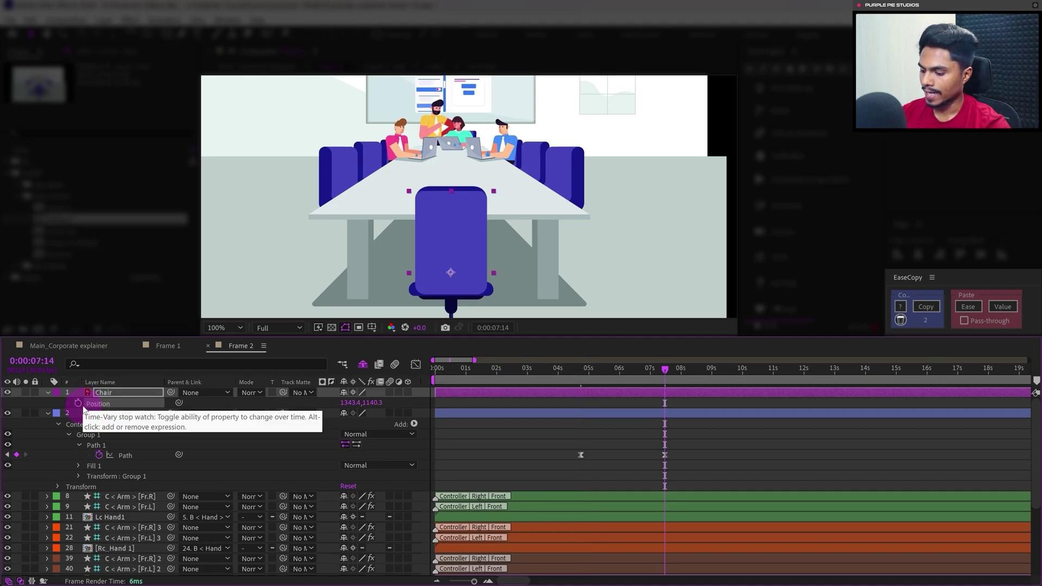
key(k)
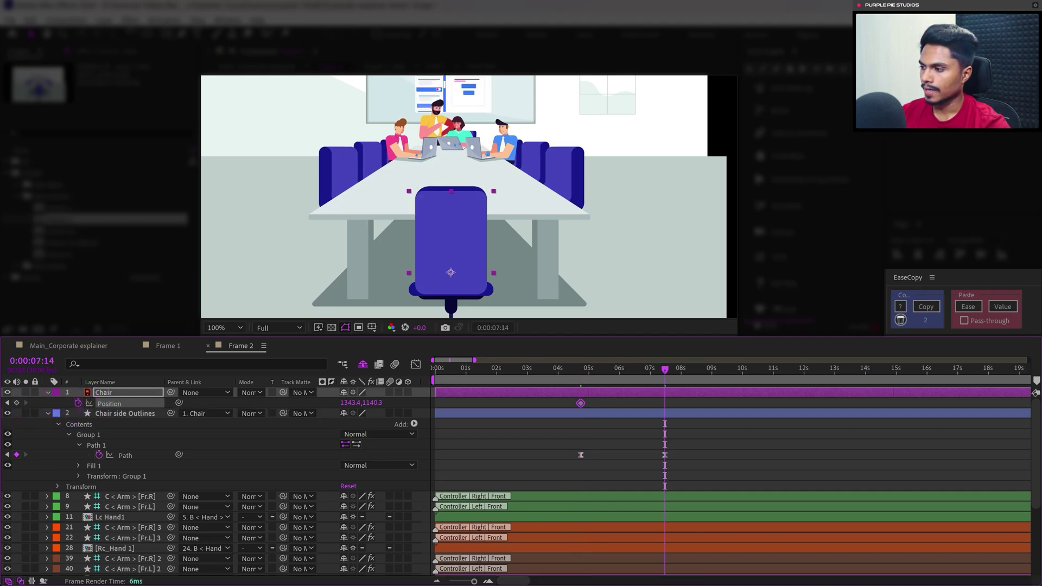
click(17, 403)
Step: At 0:00:04:22, raise the Chair to Position Y 1113.3 and paste the copied ease onto its Position keyframes
key(j)
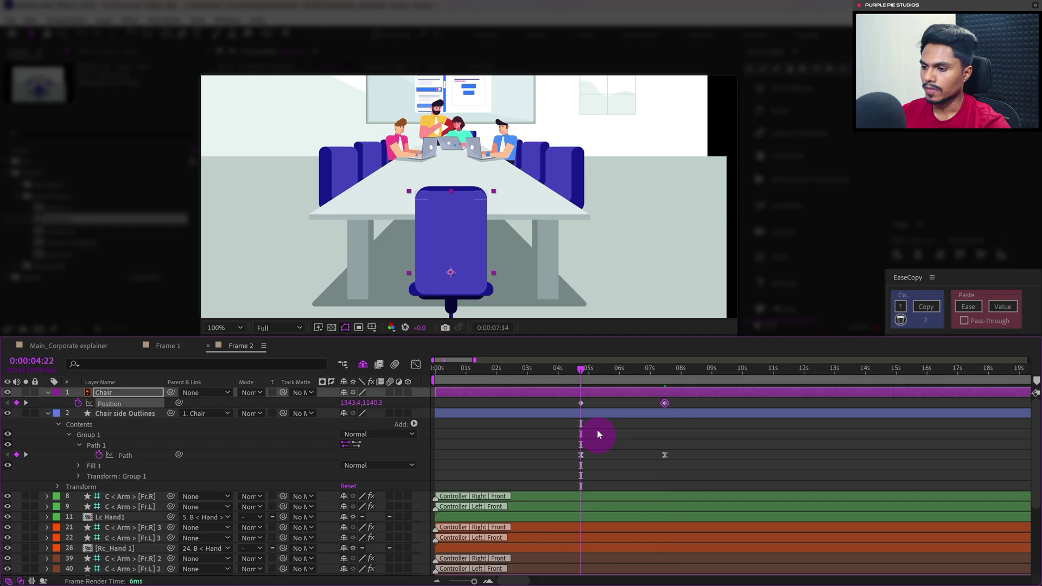
key(shift+Up)
key(shift+Up)
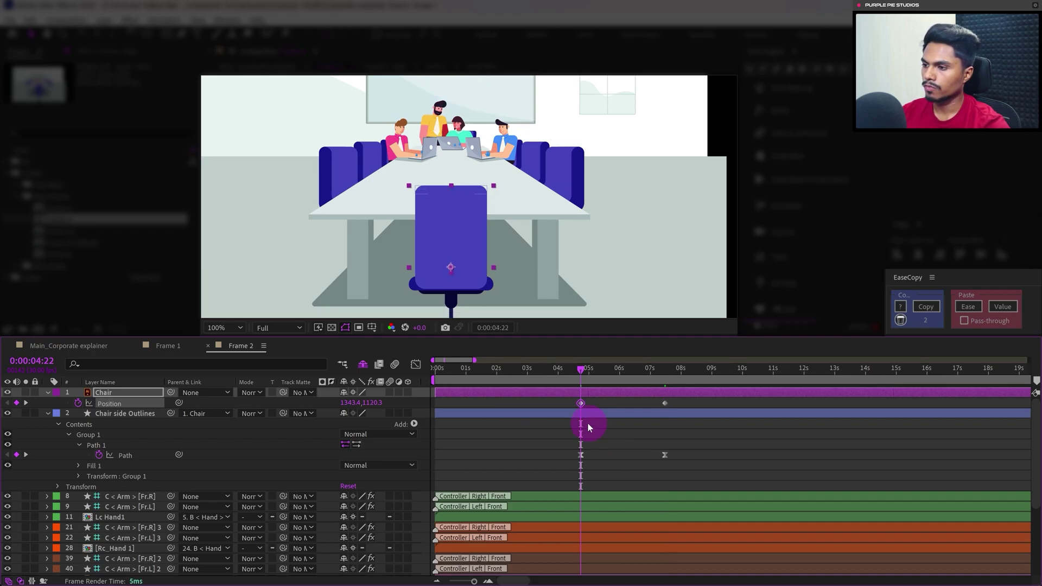
key(Up)
key(Up)
key(Up)
key(Up)
key(Up)
key(Up)
key(Up)
key(Up)
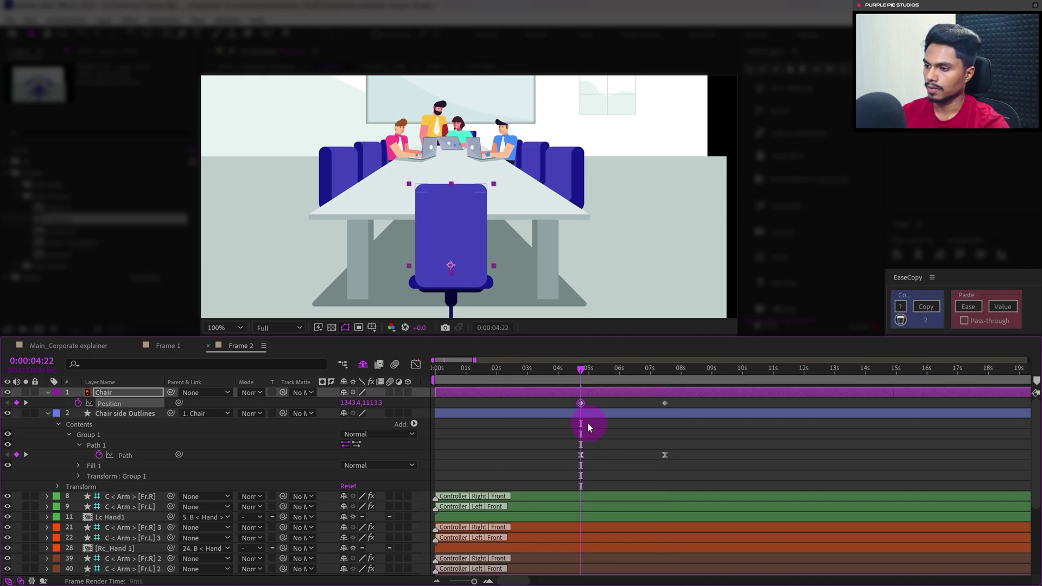
click(969, 307)
click(673, 453)
Step: Preview the zoom through the elevator doors in the Main_Corporate explainer composition
click(76, 347)
click(554, 491)
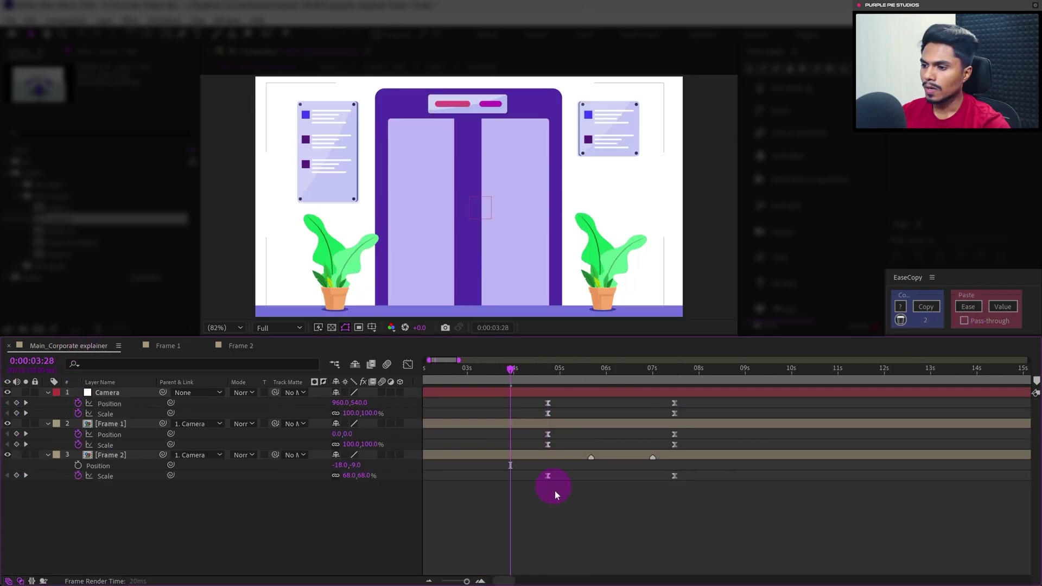
key(space)
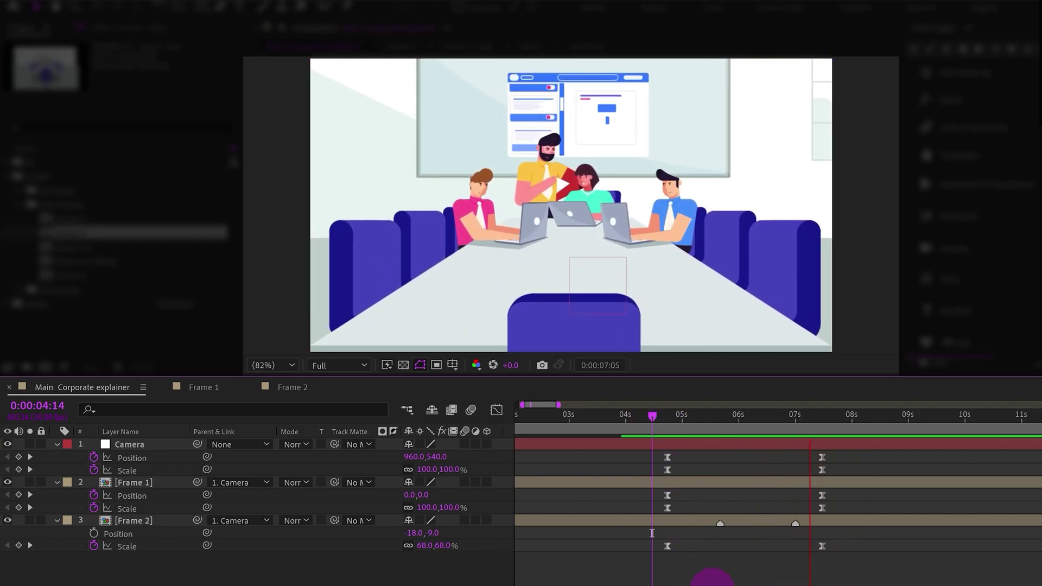
click(840, 421)
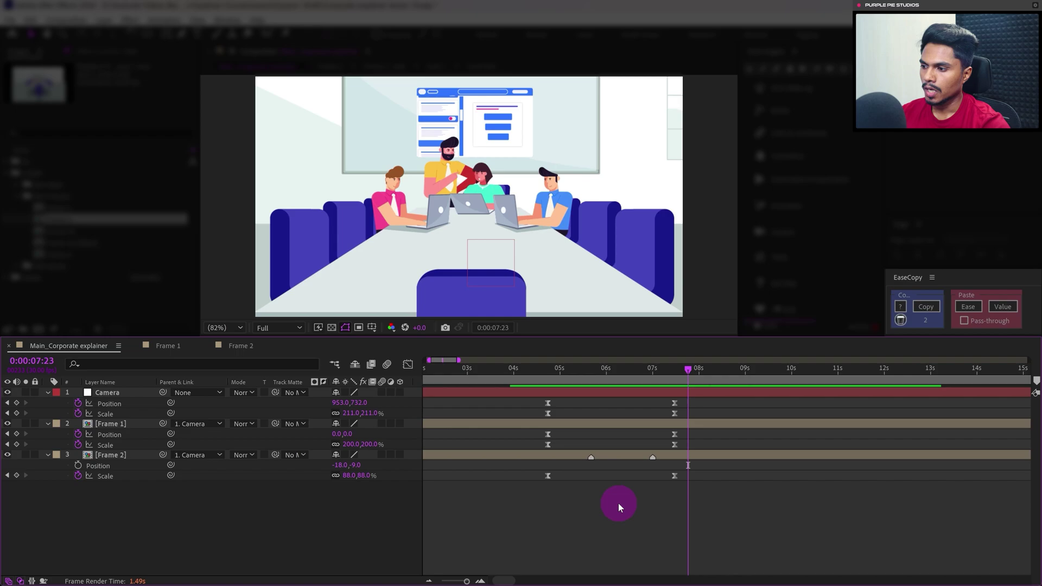
Step: Turn on Collapse Transformations for Frame 1 and Frame 2 in the main composition and for Frame 2 BG inside Frame 2
click(345, 422)
click(345, 455)
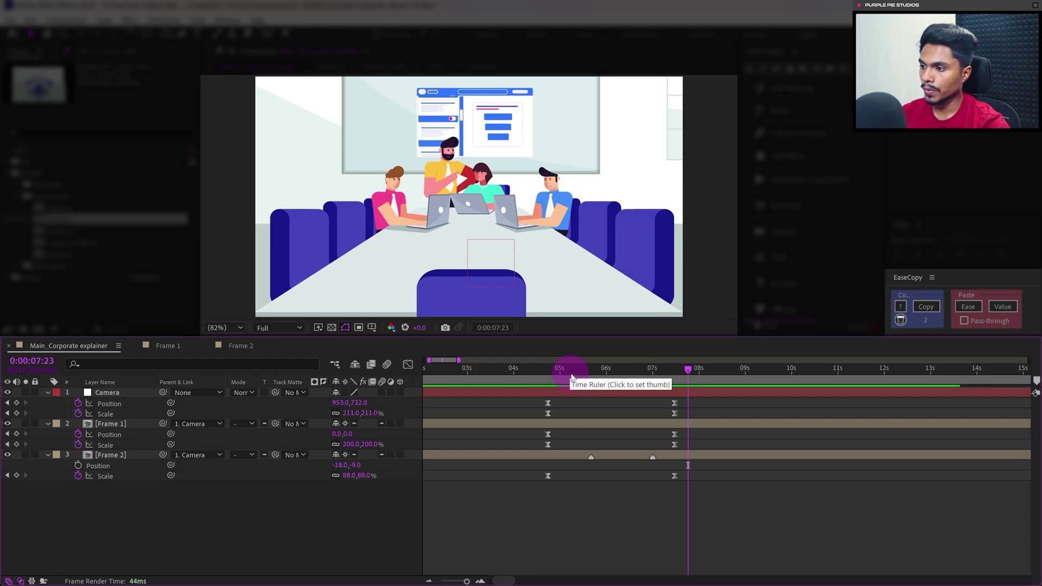
double_click(121, 457)
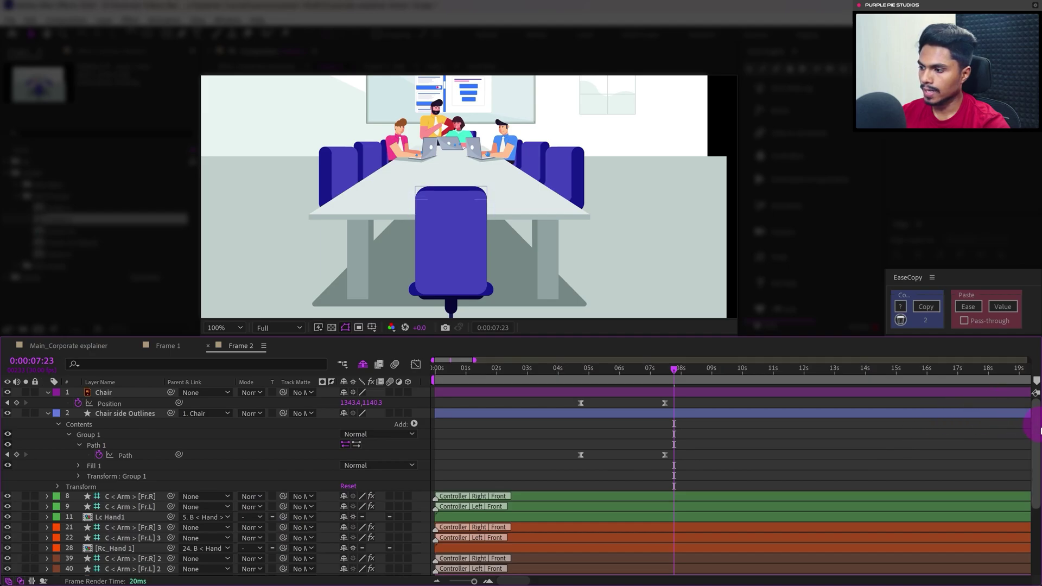
drag(1037, 432, 1038, 510)
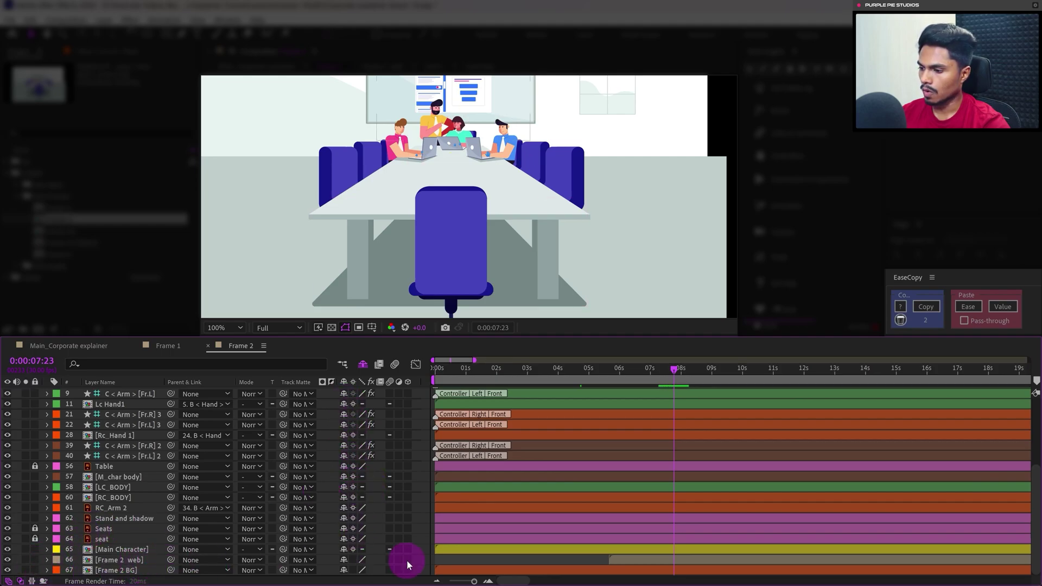
click(354, 570)
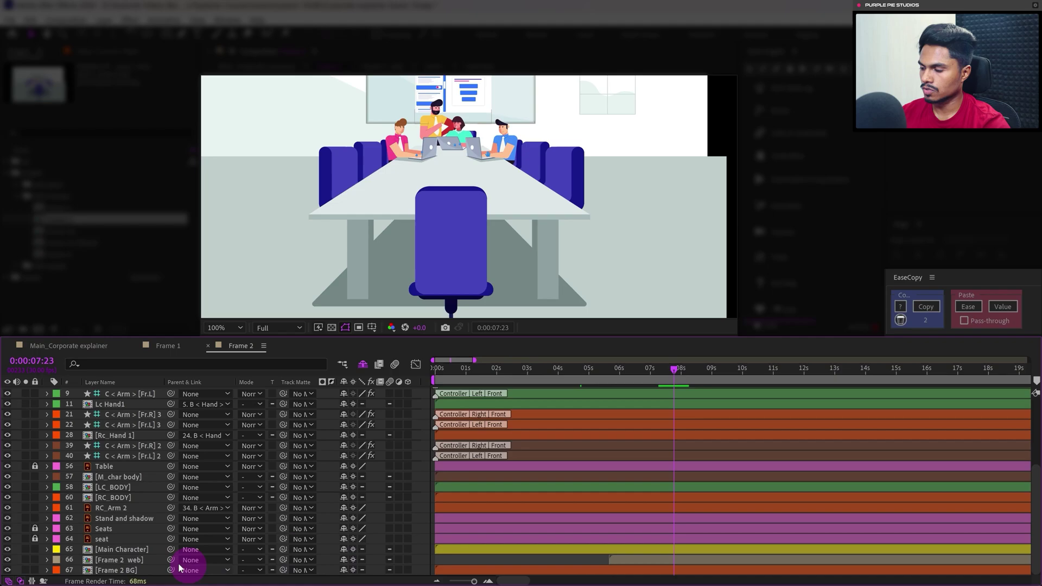
Step: Preview the zoom through the elevator doors in the Main_Corporate explainer composition from 0:00:04:14
click(166, 346)
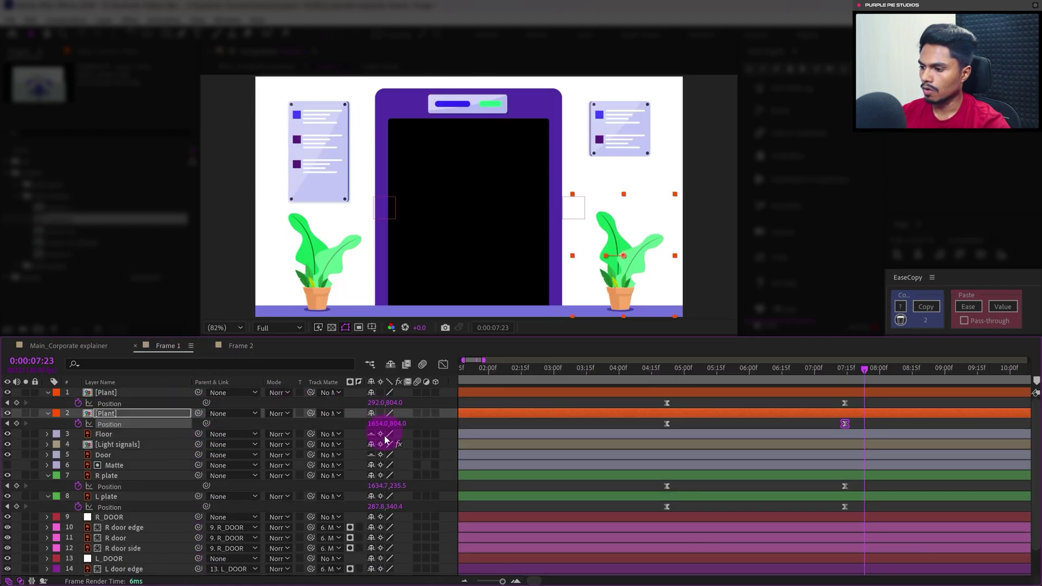
click(86, 347)
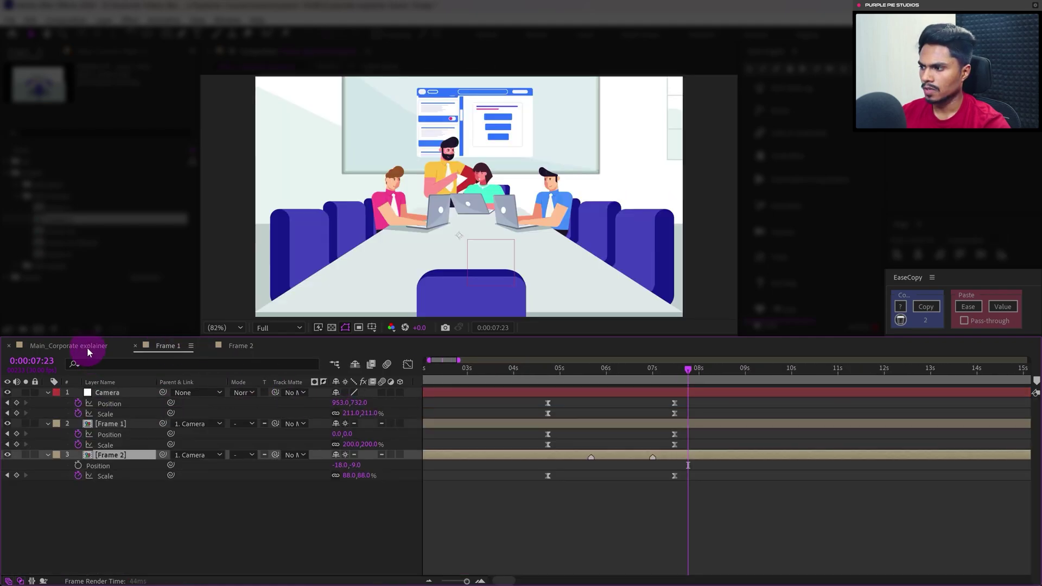
click(535, 375)
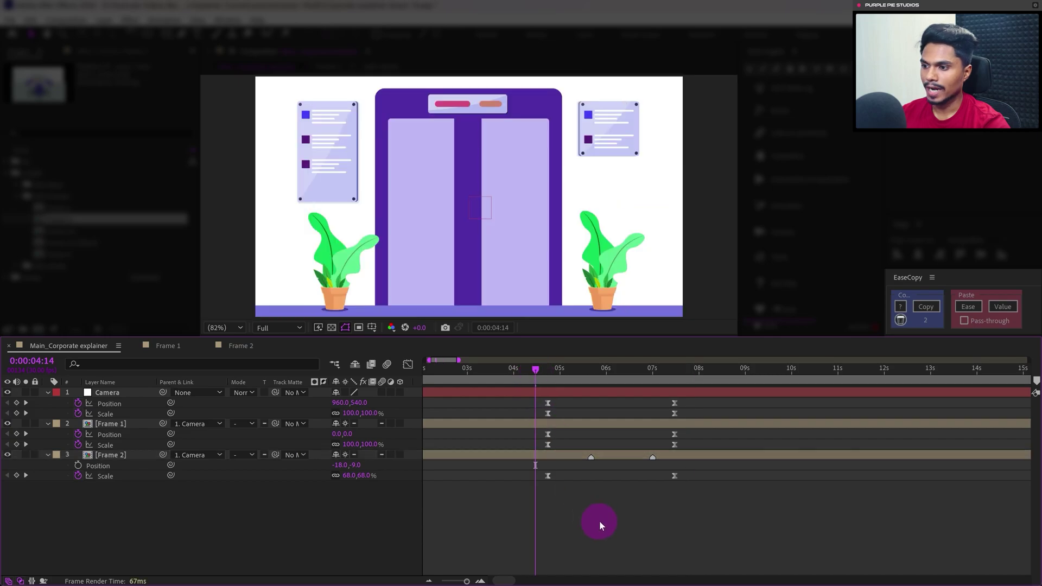
key(space)
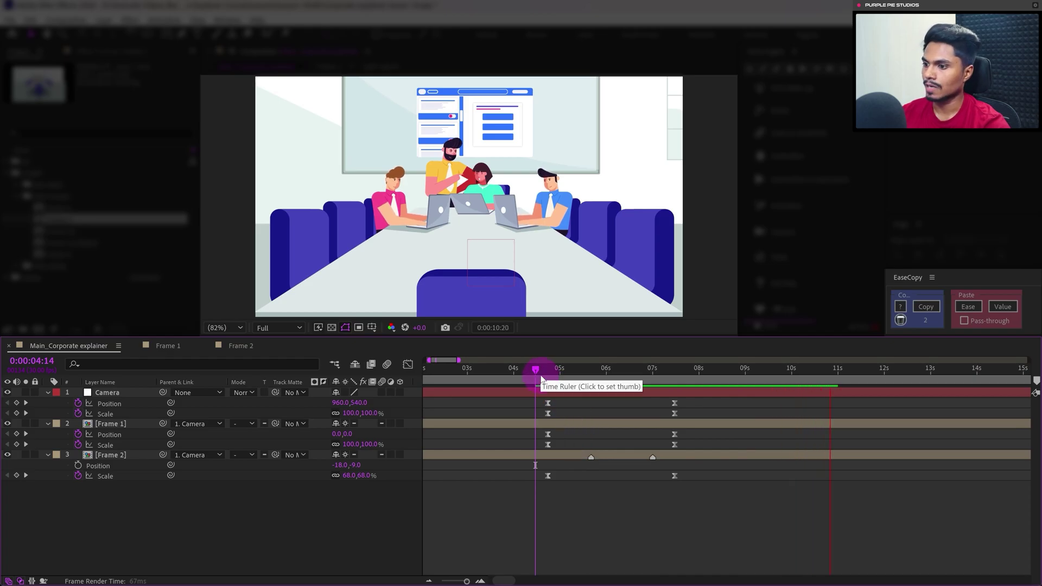
key(space)
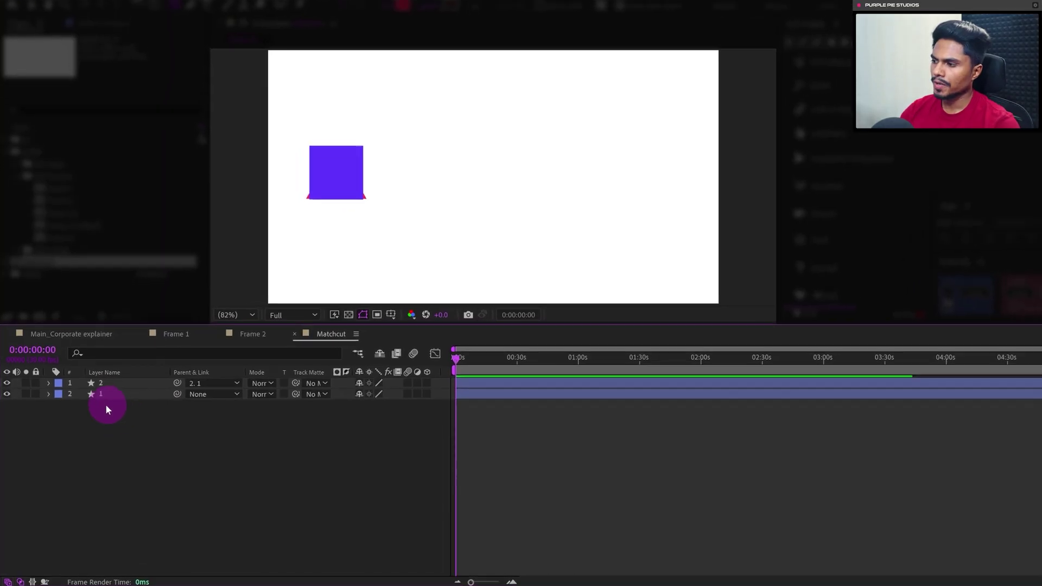
click(112, 383)
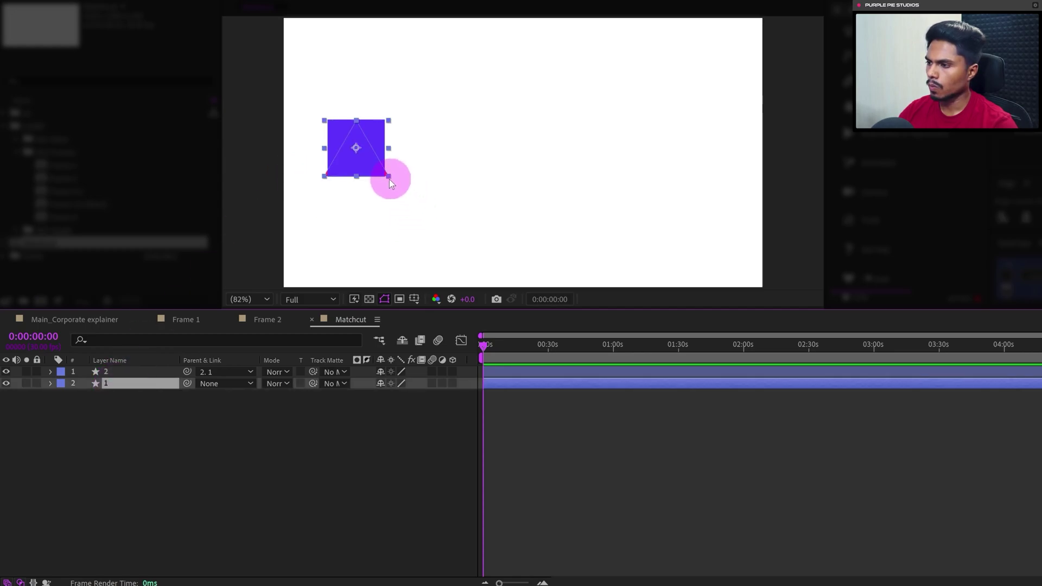
mouse_move(389, 179)
mouse_down()
mouse_move(343, 173)
mouse_move(380, 162)
mouse_up()
key(ctrl+z)
click(262, 435)
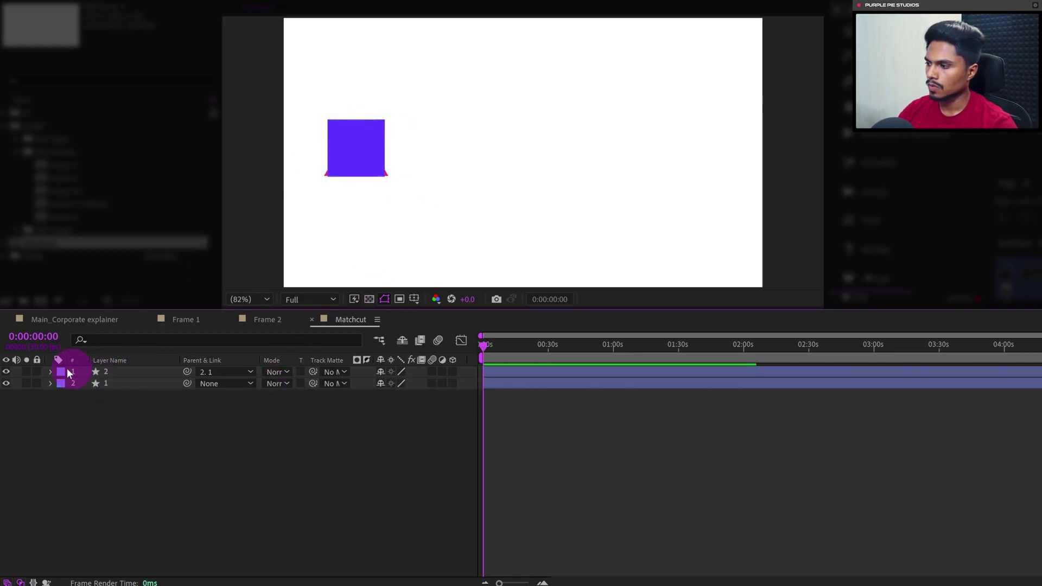
Step: Hide layer 2 in the Matchcut composition and add Position and Rotation keyframes to triangle layer 1 at 0:00:00:00
click(7, 373)
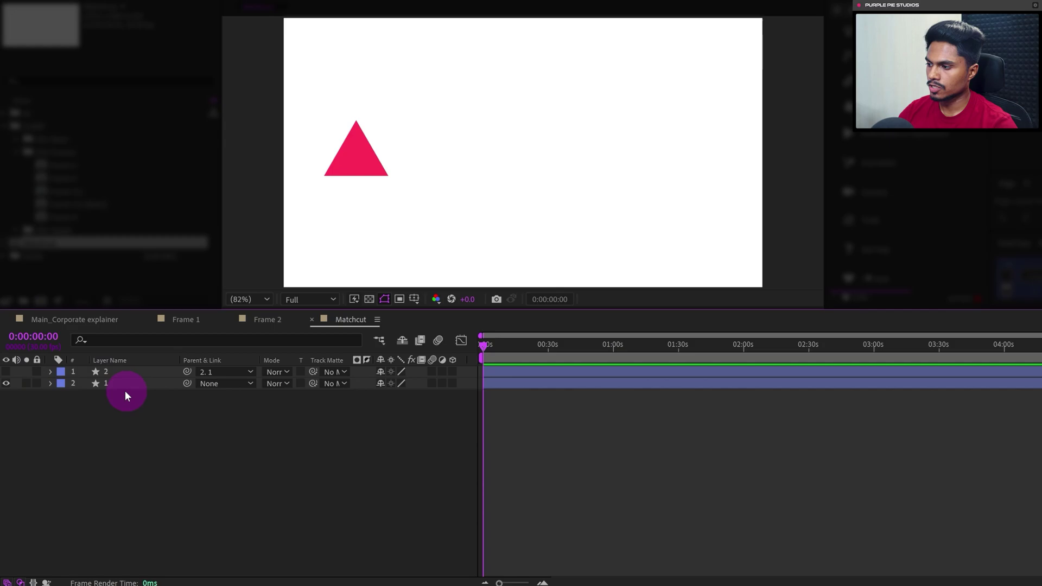
click(122, 386)
key(p)
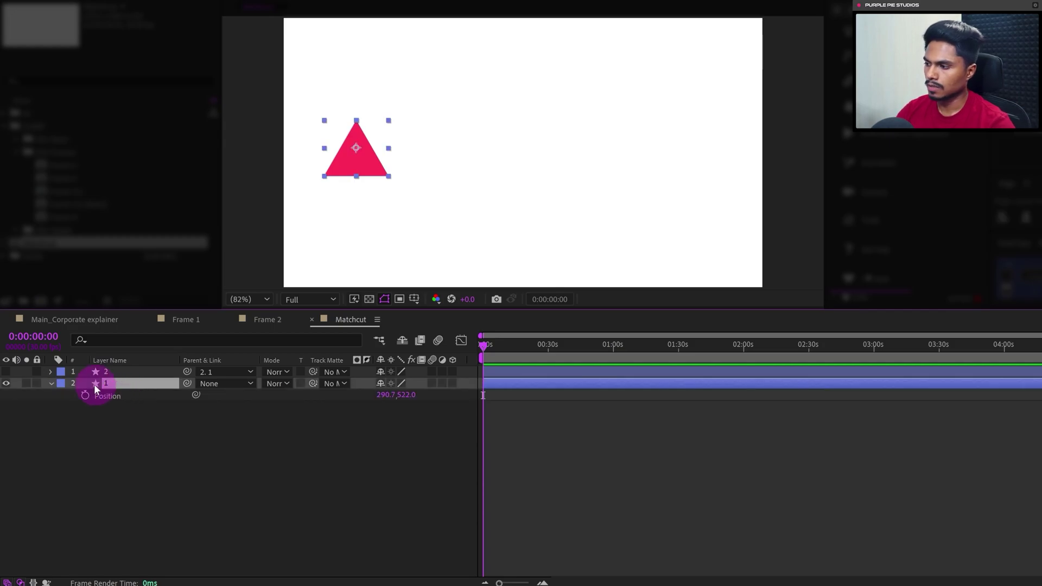
click(86, 396)
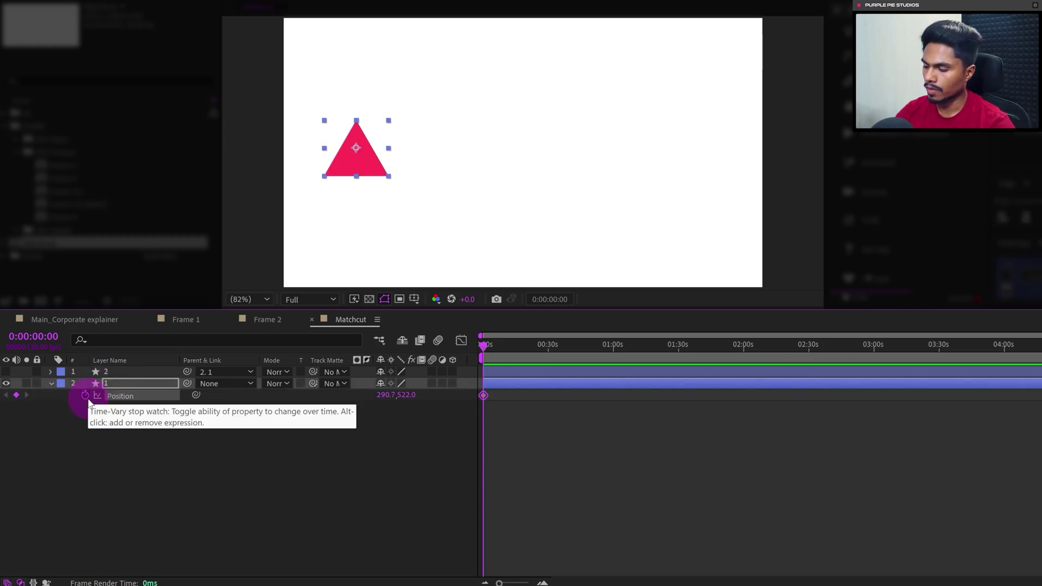
key(r)
click(86, 395)
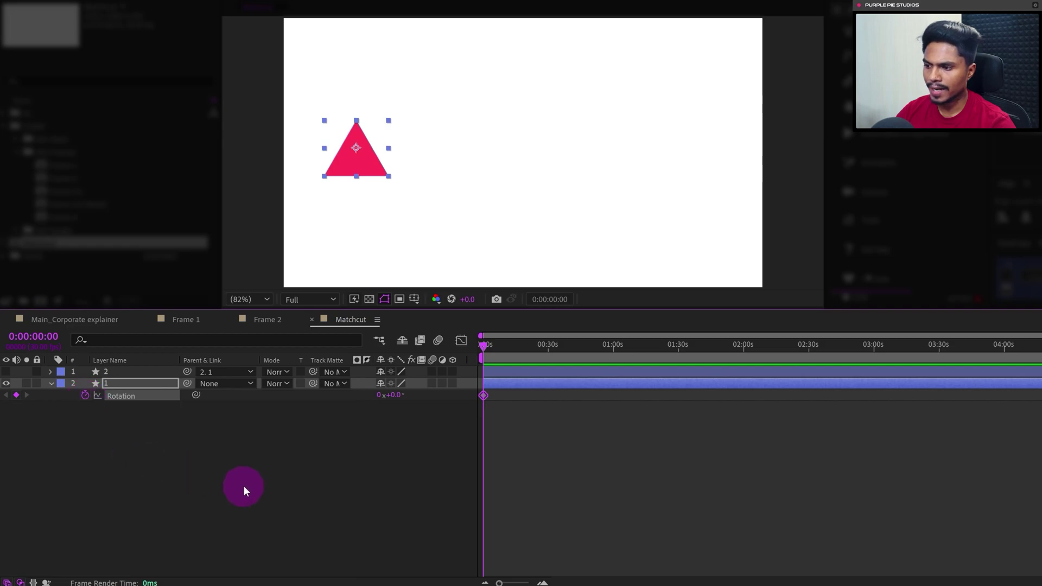
Step: At 0:00:02:00, move the layer 1 triangle horizontally across to the right side of the frame
click(34, 337)
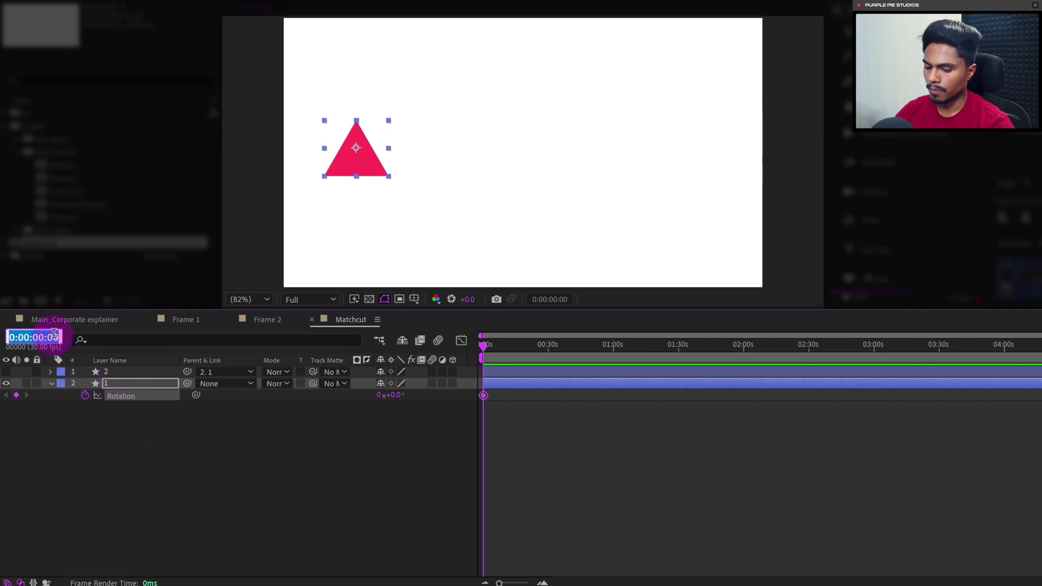
text(+60)
key(Return)
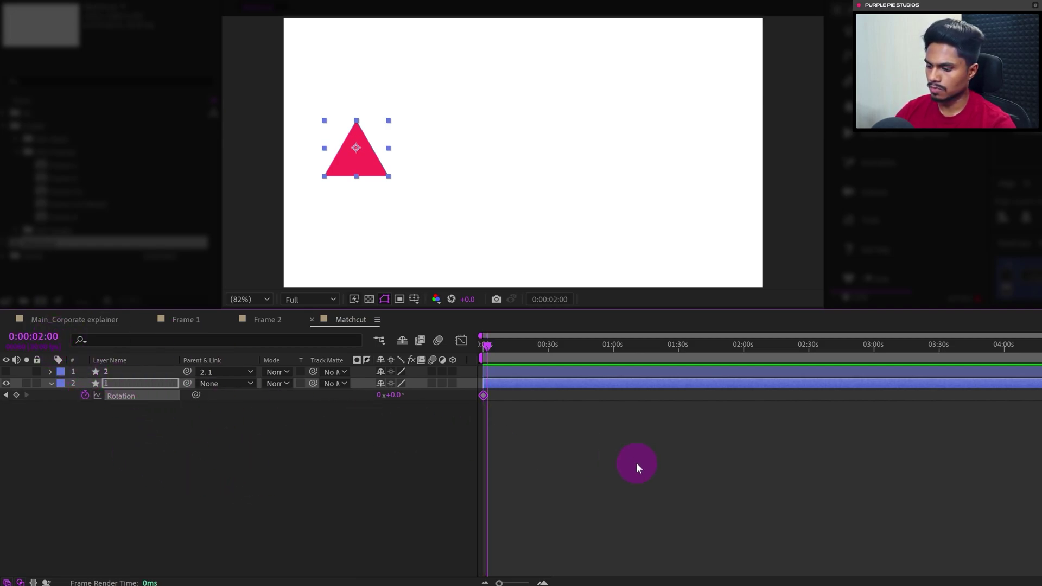
scroll(633, 465, up, 3)
scroll(640, 471, up, 3)
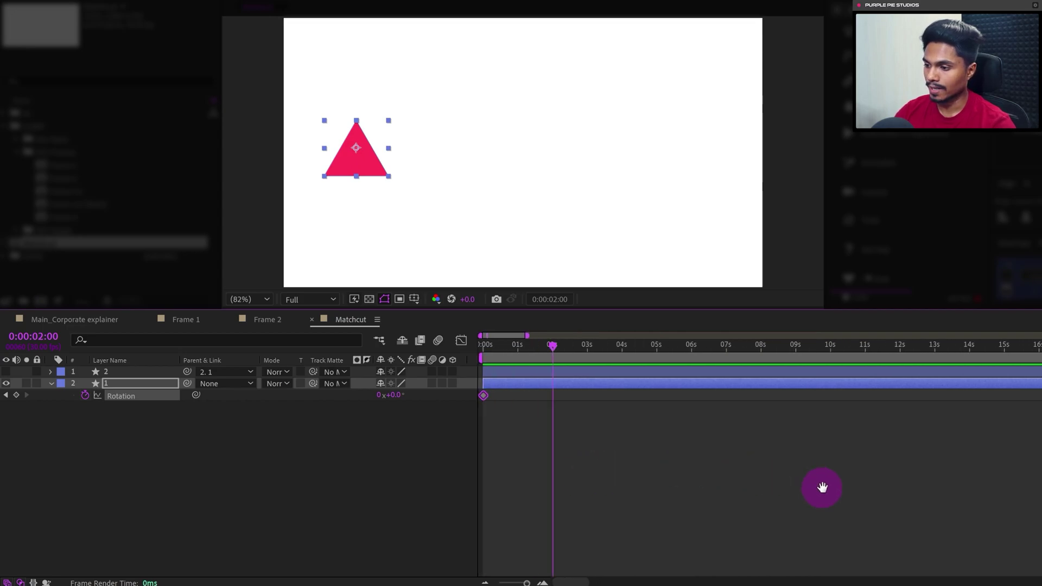
click(275, 304)
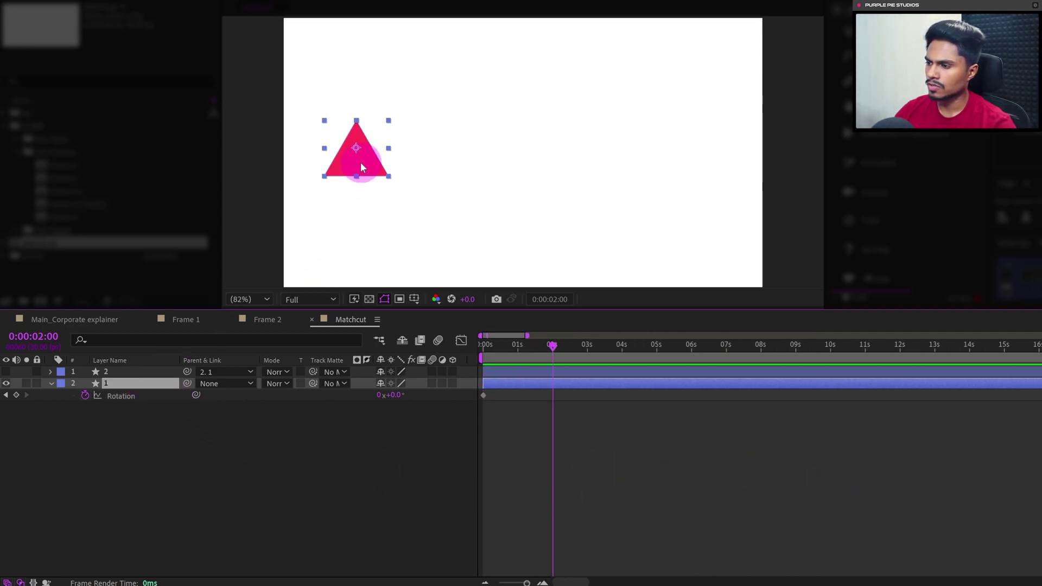
drag(360, 162, 713, 170)
Step: Set layer 1's Rotation to 180° at 0:00:02:00 and apply Easy Ease to both Rotation keyframes
click(383, 399)
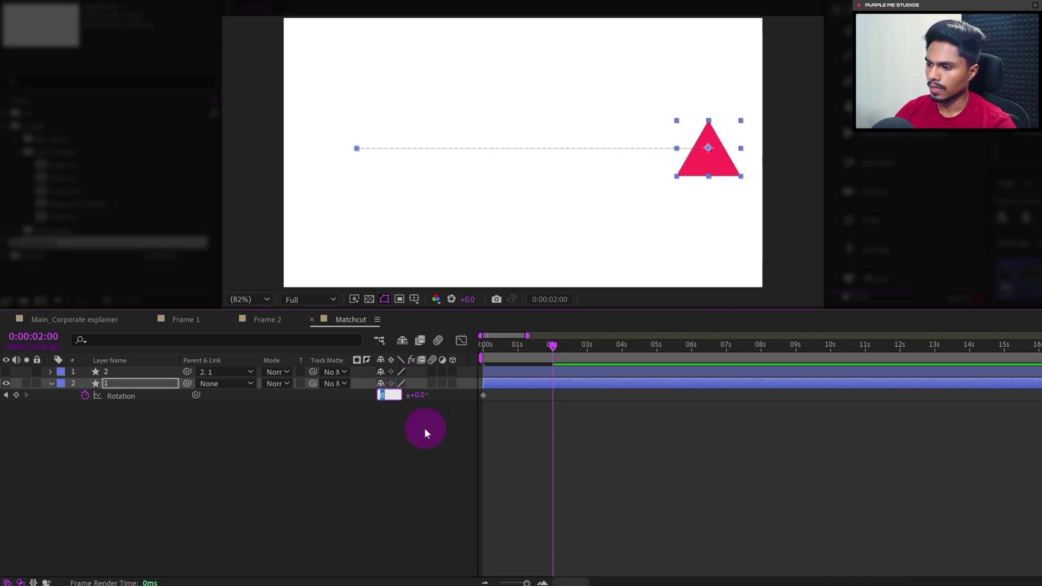
click(423, 427)
click(390, 394)
text(1)
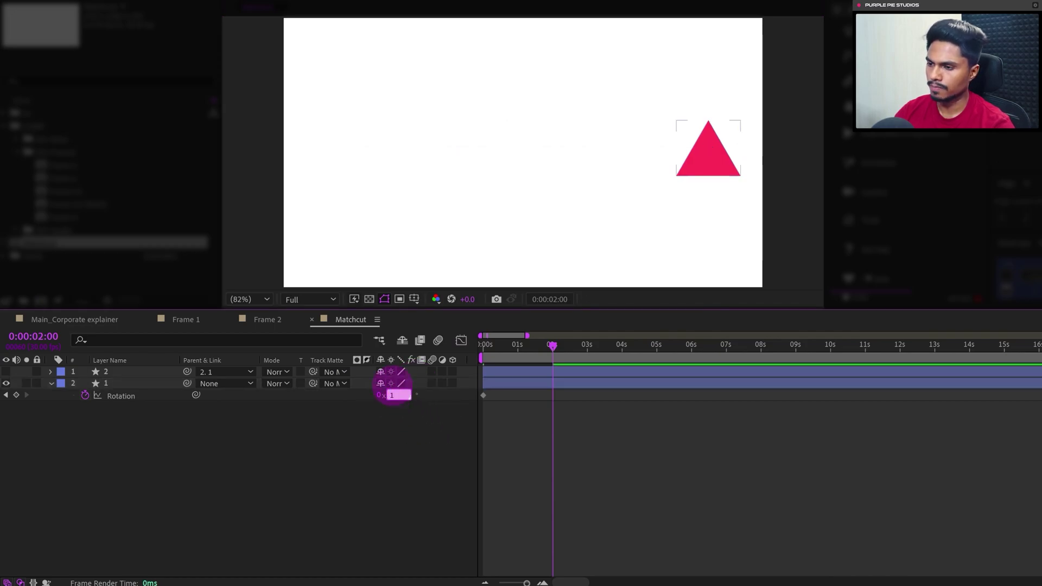
text(80)
key(Return)
drag(584, 405, 449, 434)
key(F9)
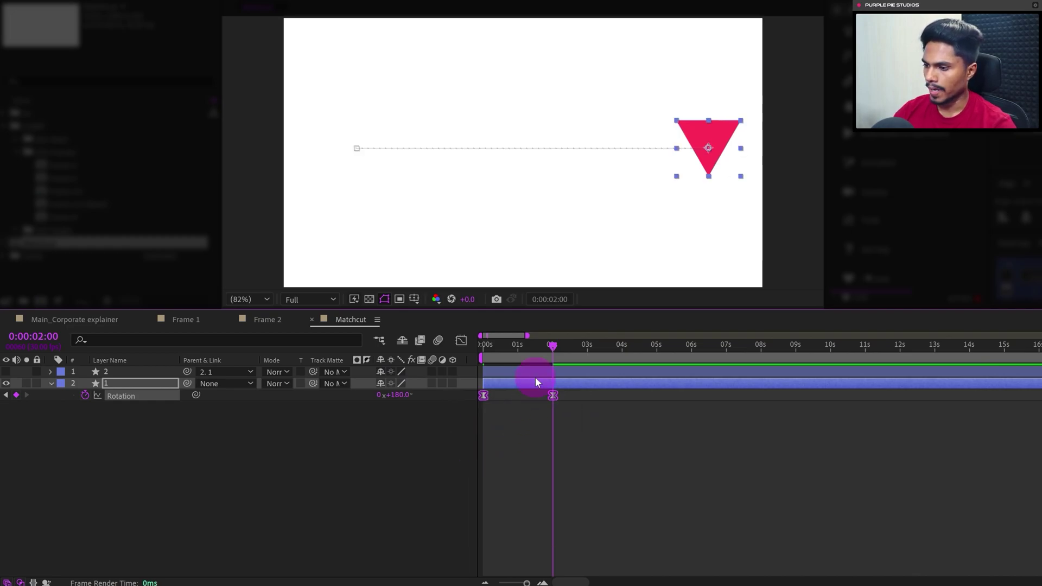
Step: Reshape layer 1's Rotation speed graph into a steep, symmetrical peak at 0:00:01:00
click(519, 345)
drag(519, 346, 518, 346)
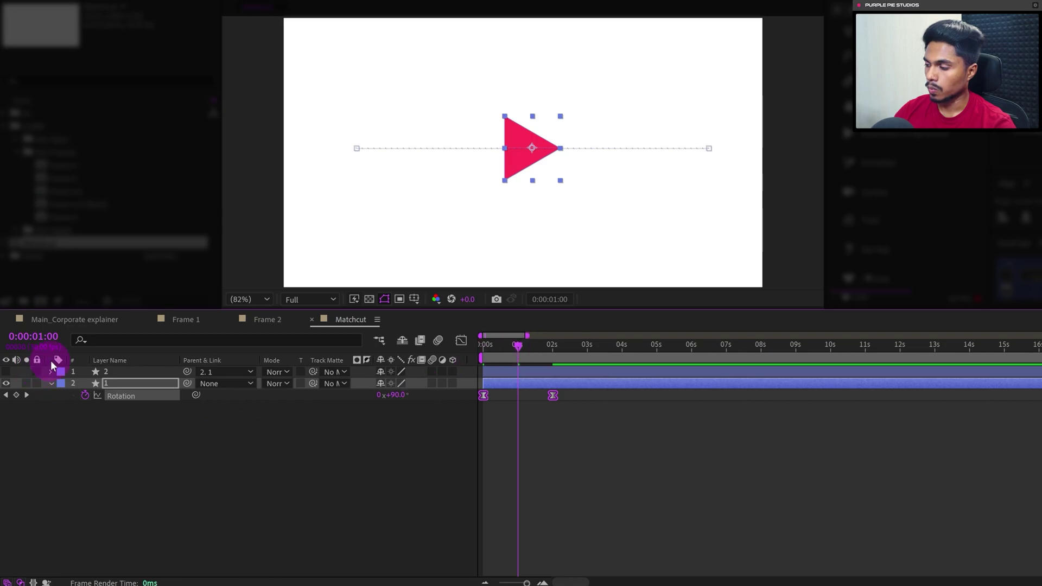
click(471, 343)
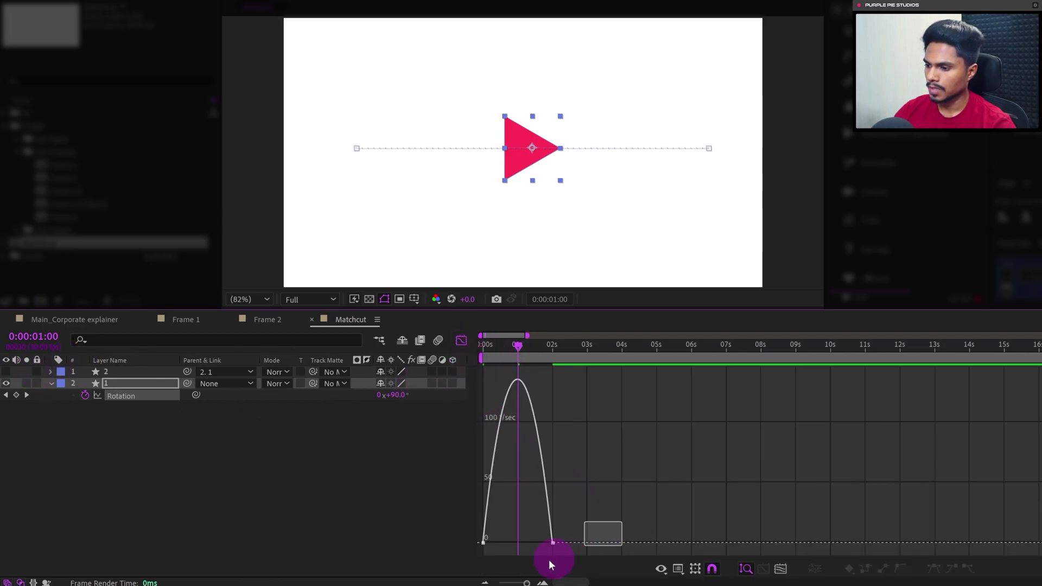
drag(548, 565, 465, 560)
scroll(483, 511, up, 3)
drag(554, 491, 642, 543)
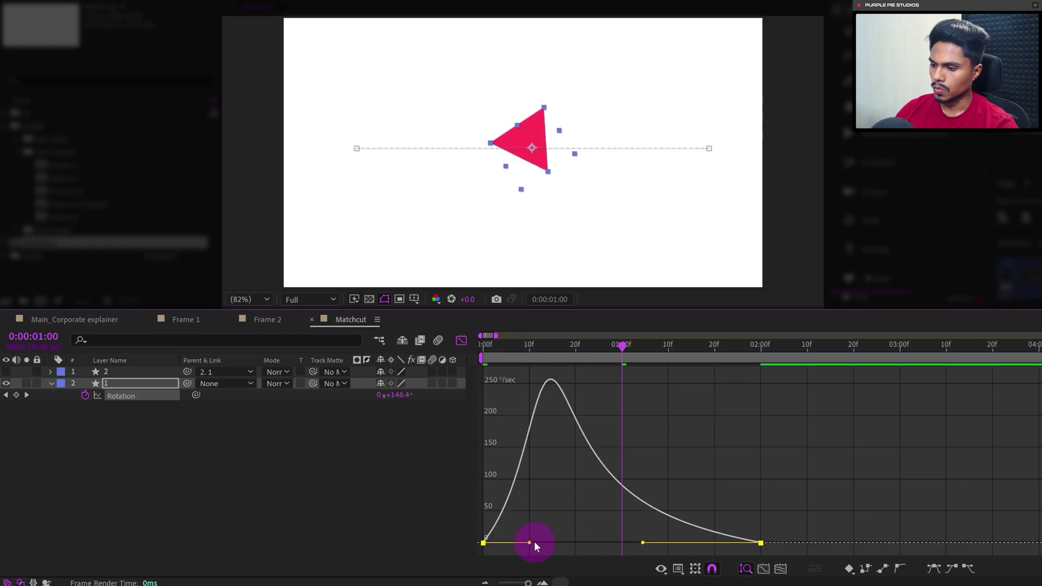
drag(534, 542, 608, 542)
click(460, 340)
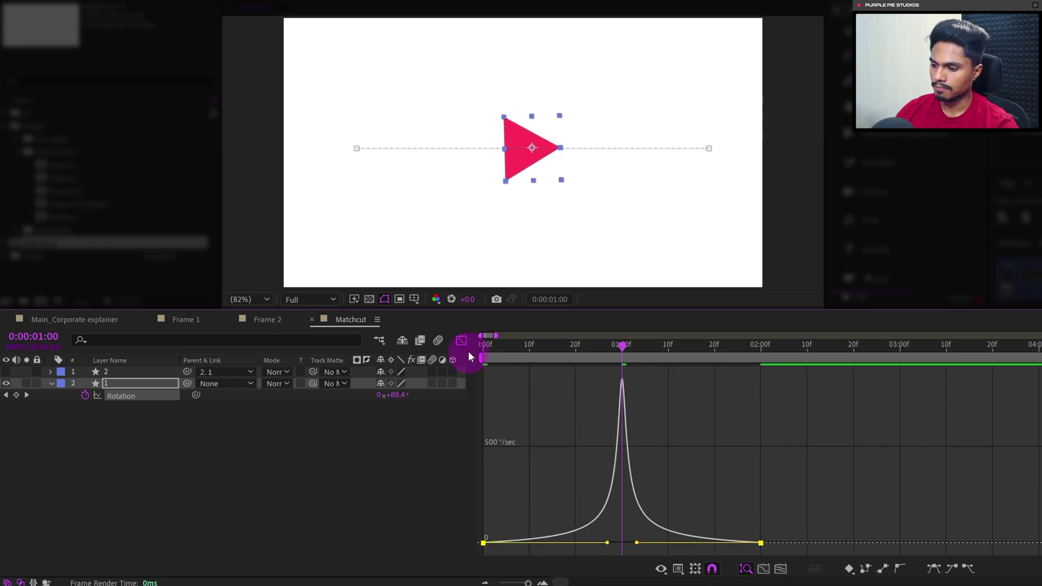
Step: Show layer 2, and at 0:00:01:00 trim the end of layer 1 and the start of layer 2
click(126, 373)
click(6, 372)
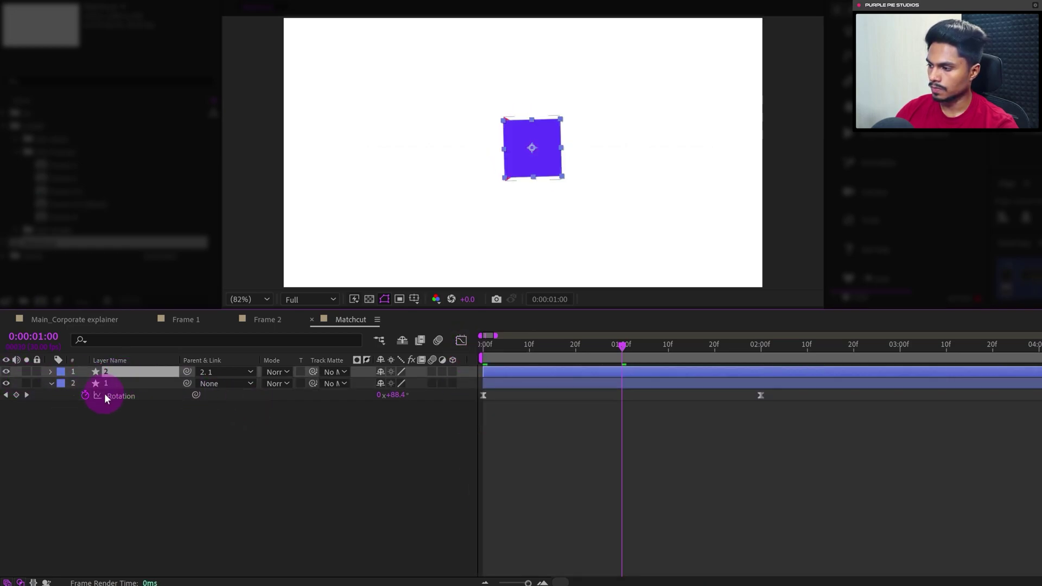
click(135, 383)
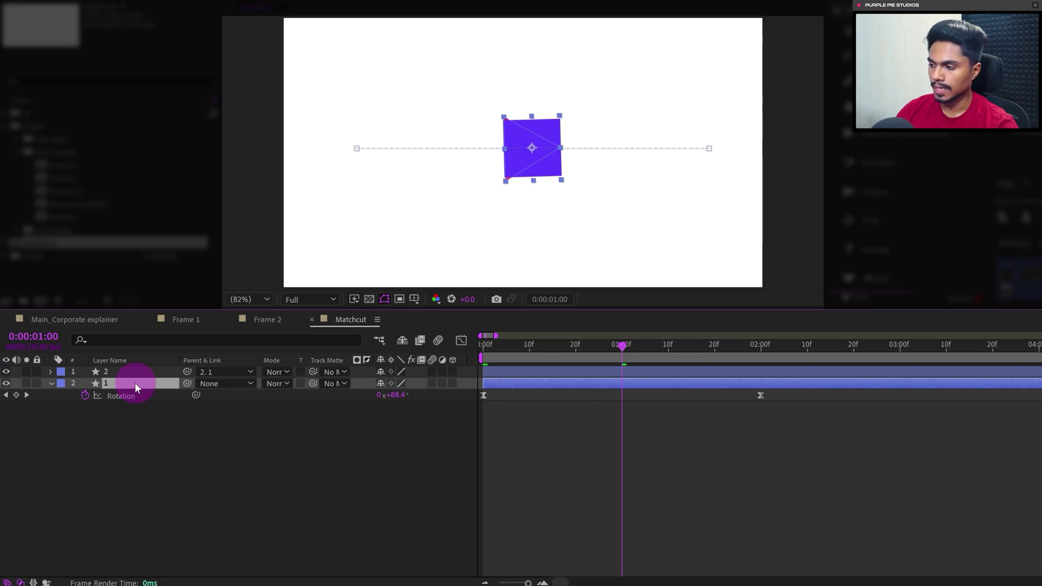
key(alt+])
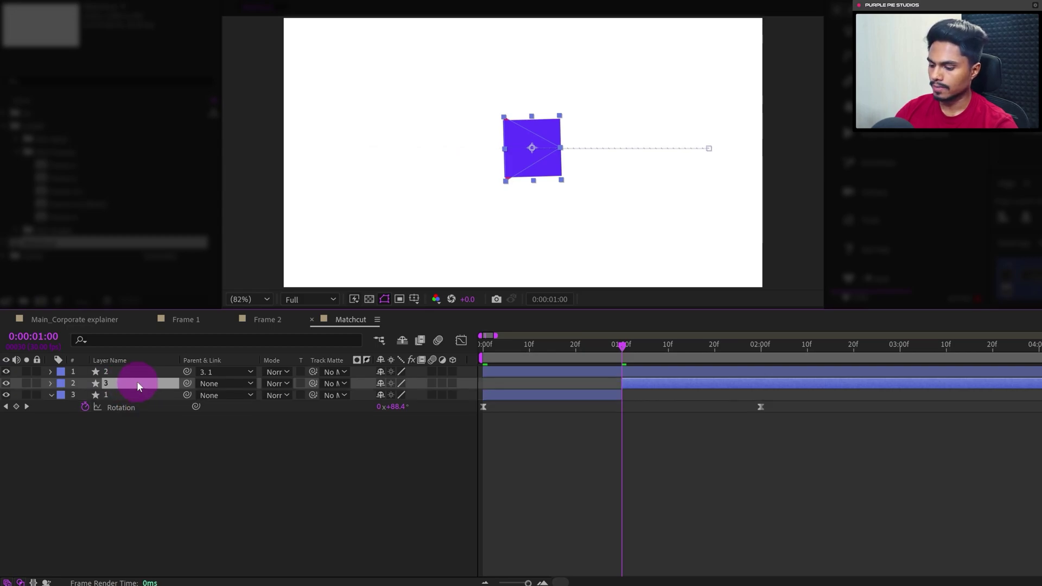
click(147, 396)
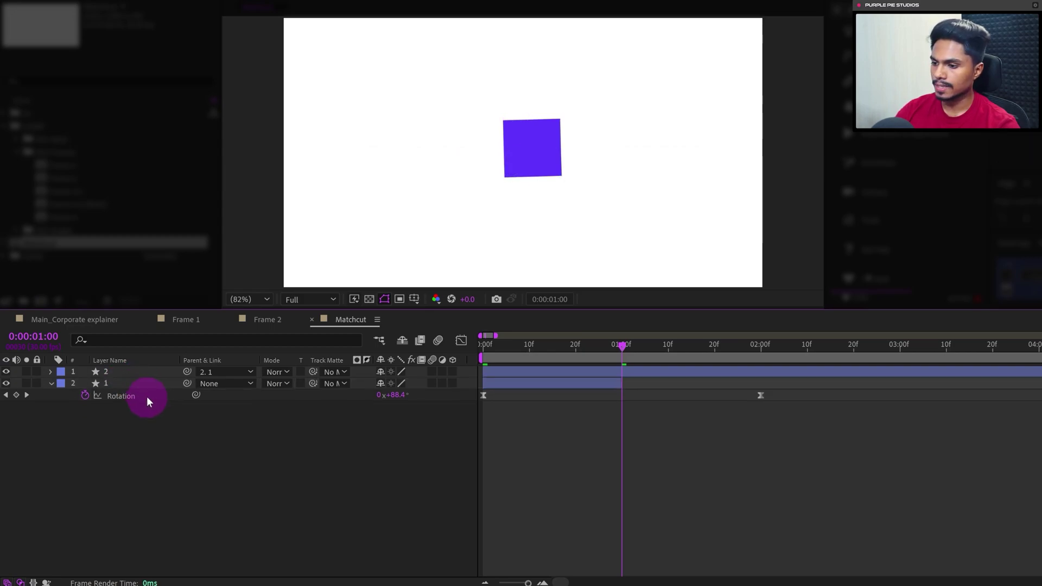
click(130, 373)
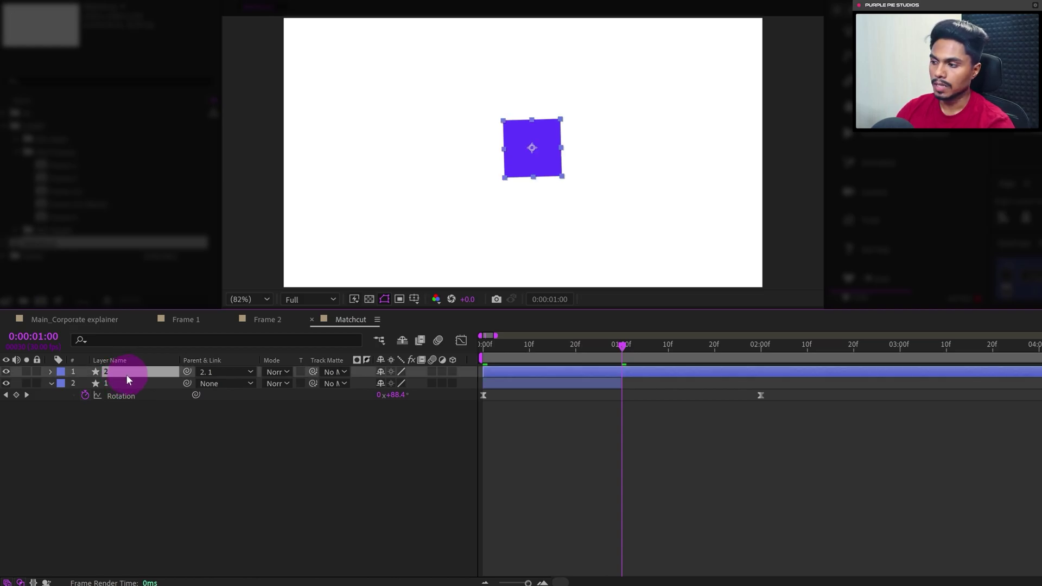
key(alt+[)
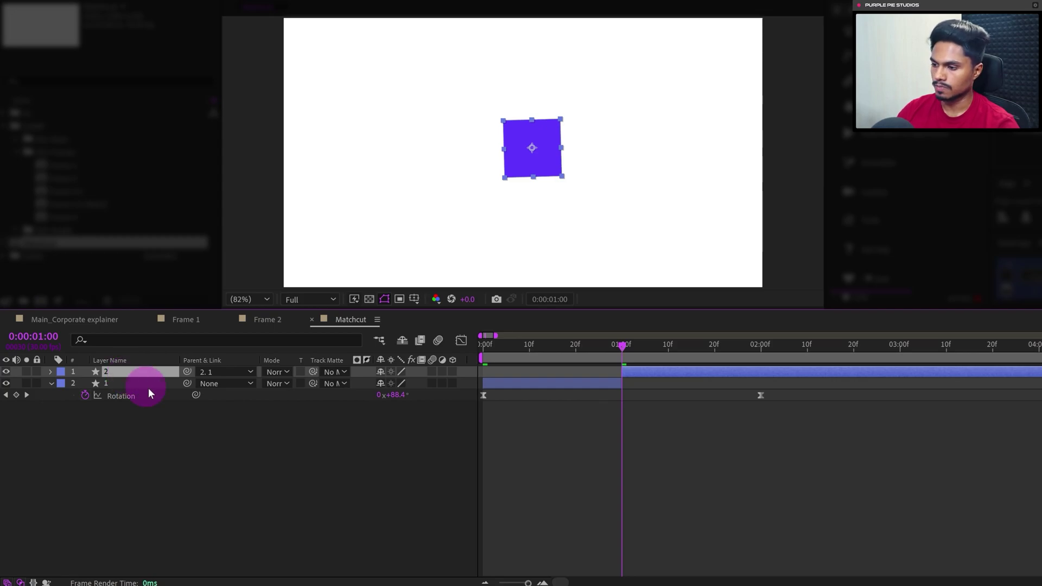
Step: Copy the ease of layer 1's Rotation keyframes and paste it onto its Position keyframes
key(u)
drag(773, 405, 432, 423)
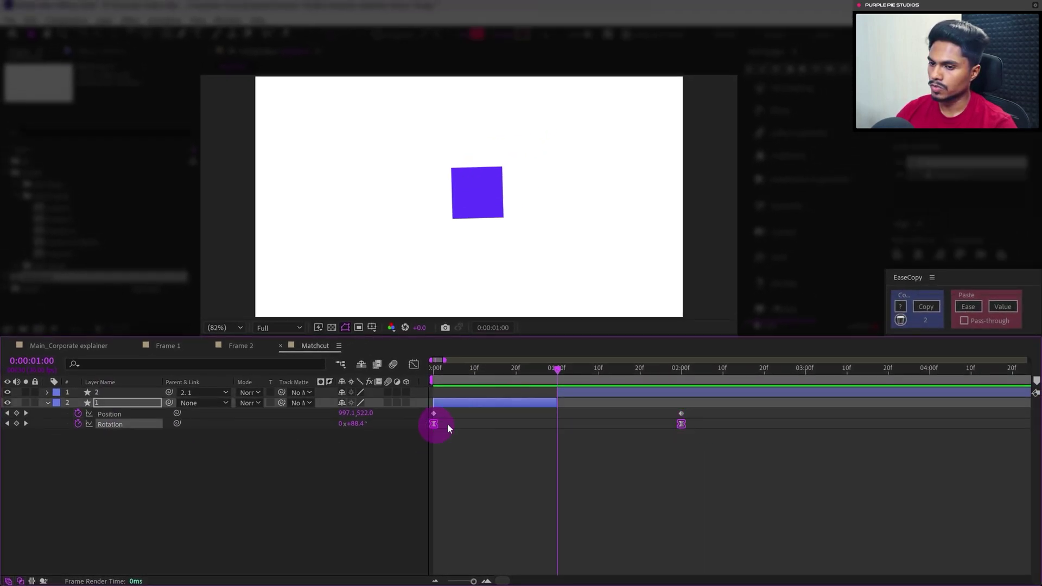
click(925, 310)
drag(714, 412, 163, 421)
click(968, 307)
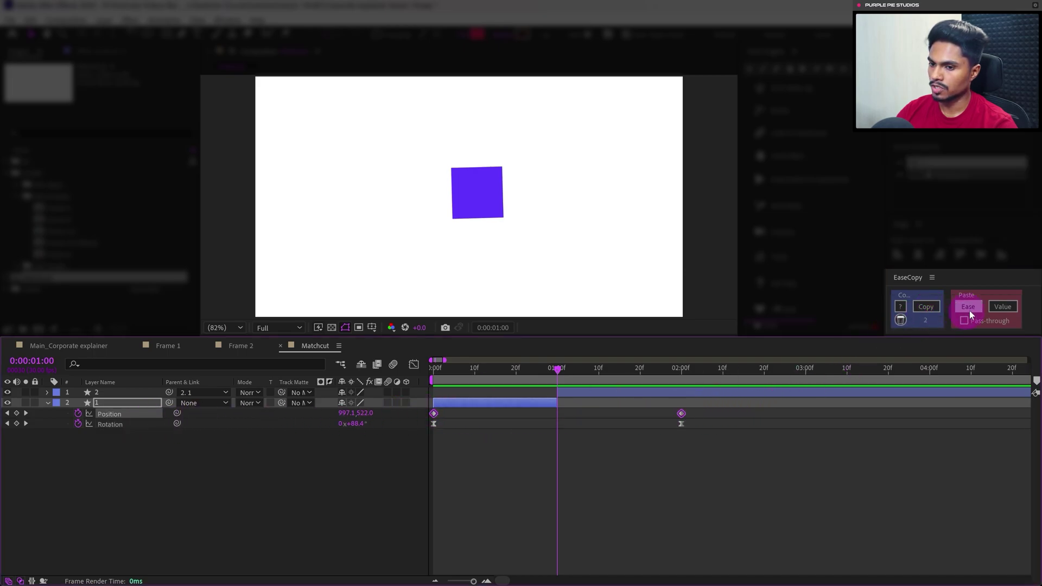
Step: Preview and scrub through the triangle-to-square match cut from the start, and return to the Main_Corporate explainer composition
click(544, 494)
key(Home)
click(524, 487)
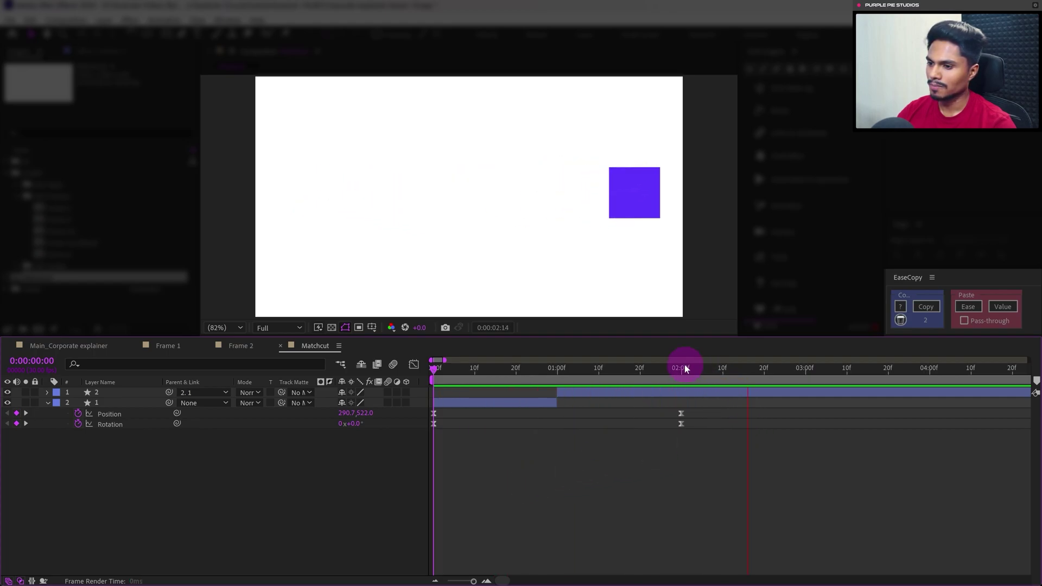
drag(685, 365, 601, 393)
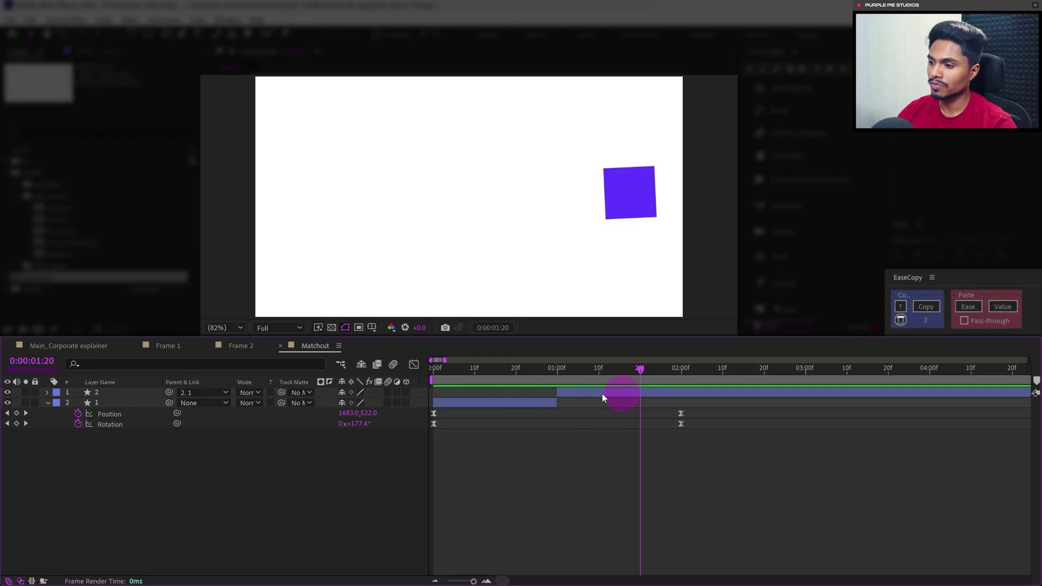
key(Home)
key(space)
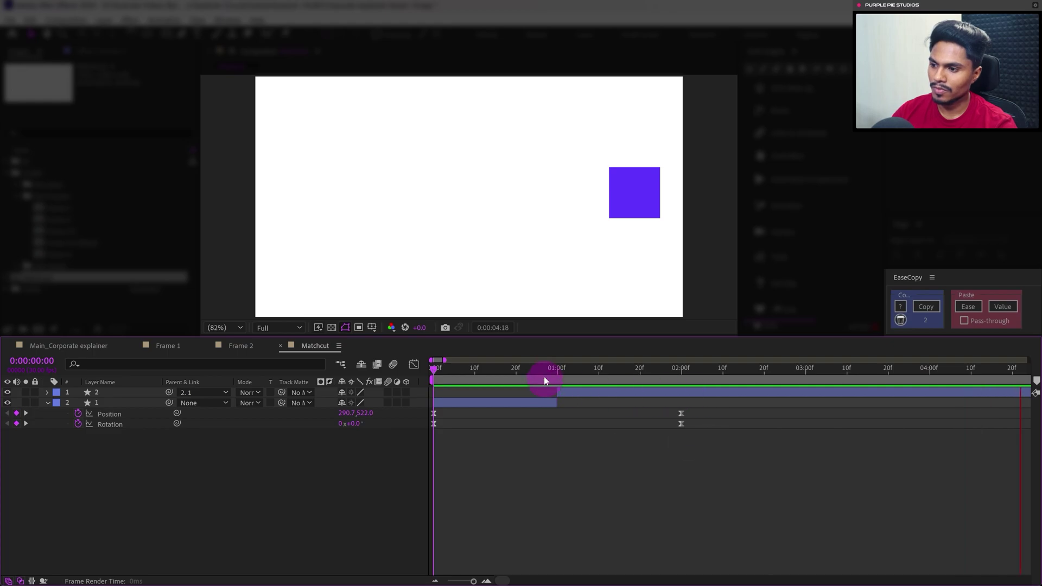
mouse_move(543, 376)
mouse_down()
mouse_move(508, 373)
mouse_move(537, 384)
mouse_up()
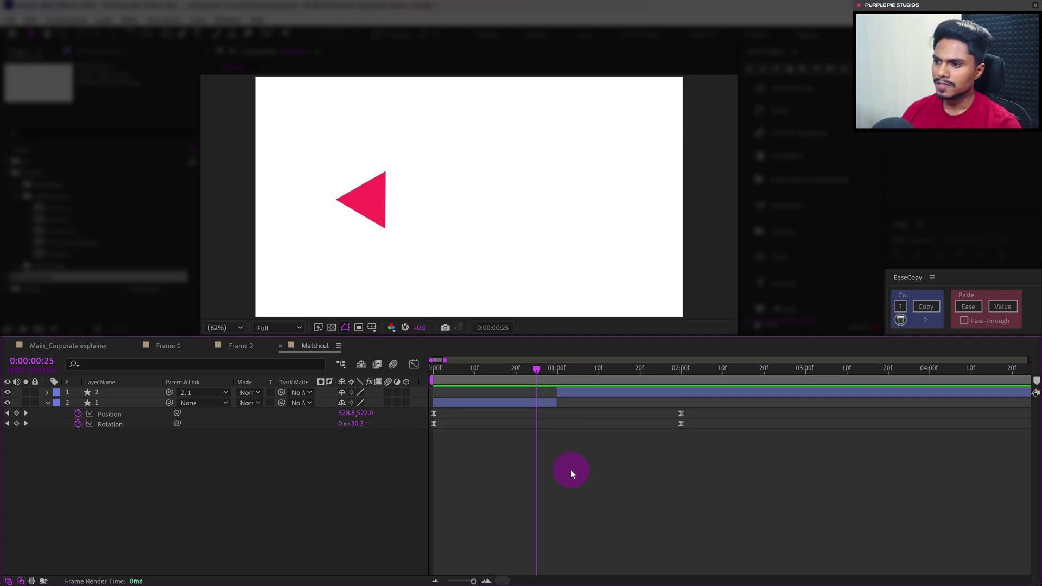
click(81, 345)
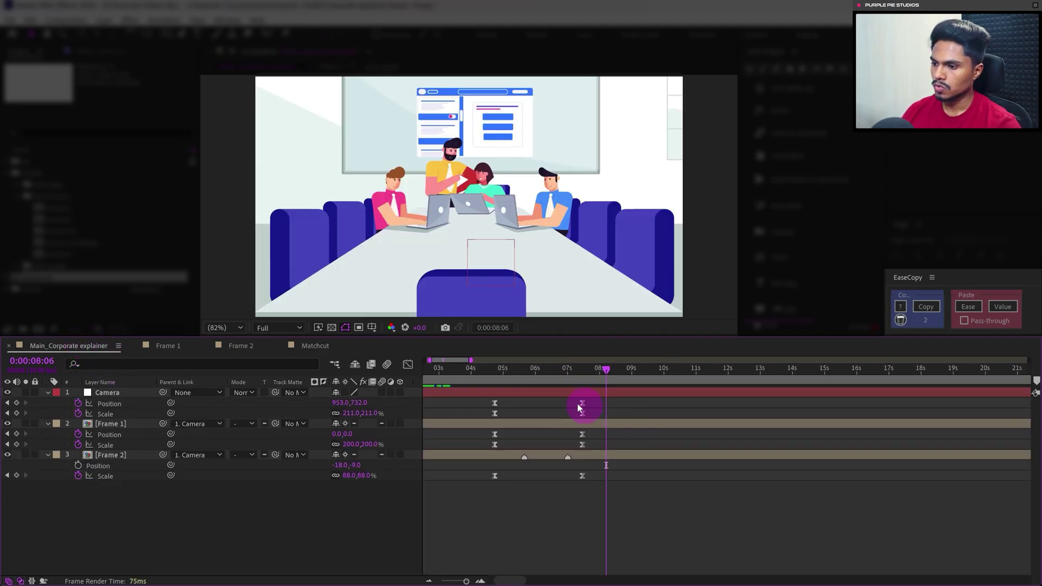
Step: Add Frame 3.2 [Main] as the top layer of the main composition and shift it to start at about 6.7 seconds
drag(563, 369, 606, 377)
click(493, 209)
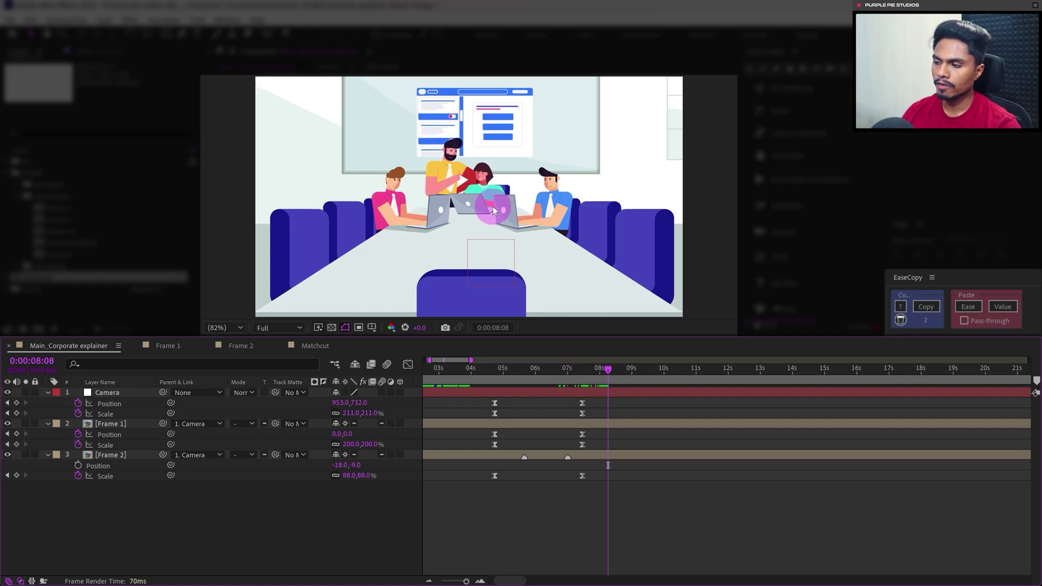
click(219, 255)
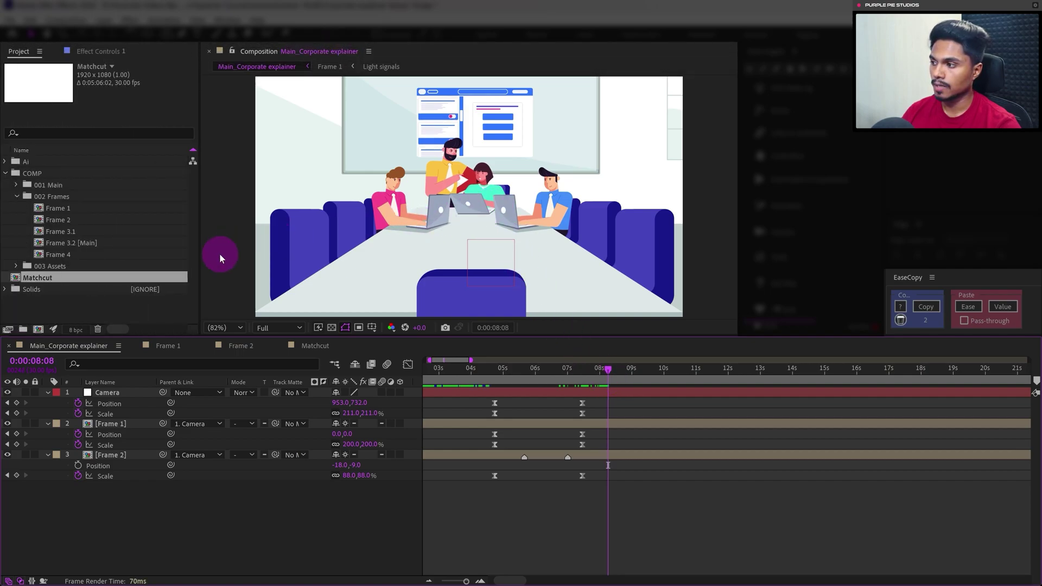
click(62, 243)
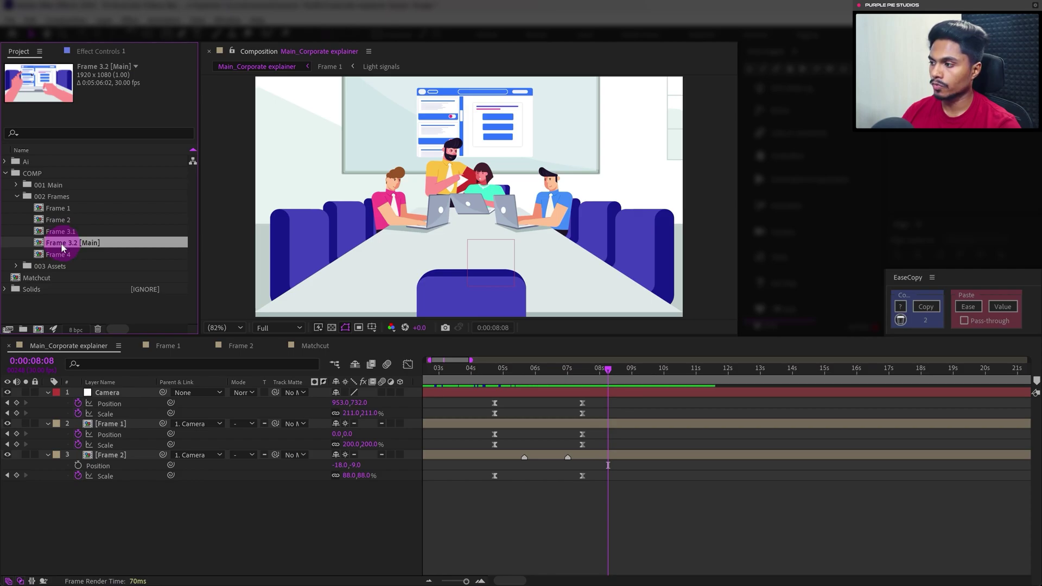
drag(70, 243, 548, 392)
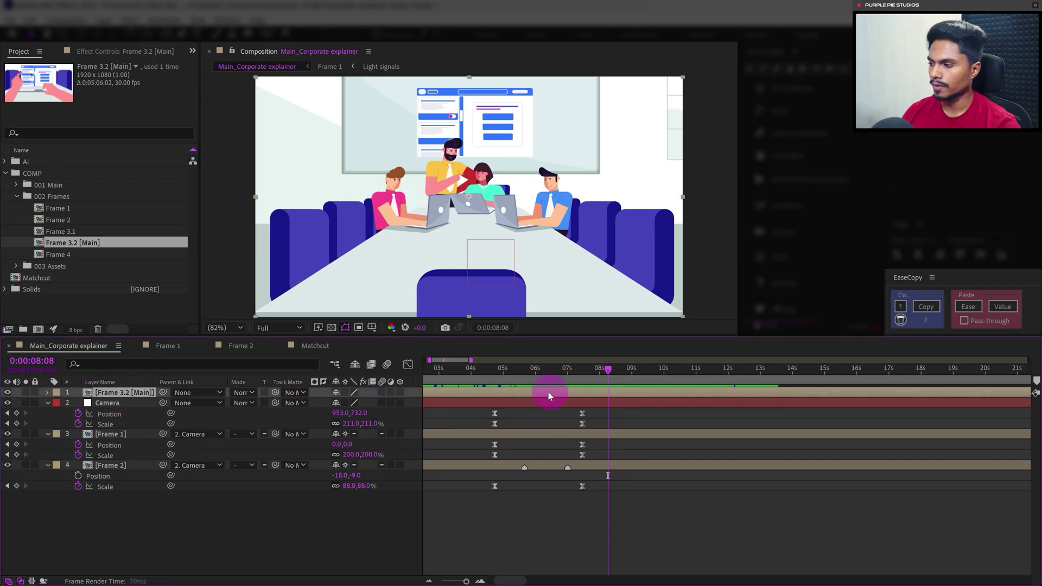
drag(474, 392, 692, 392)
Step: Open the F3 L_Hand composition inside Frame 3.2 [Main] and examine the Thumb's Position speed graph up to 0:00:01:26
double_click(107, 393)
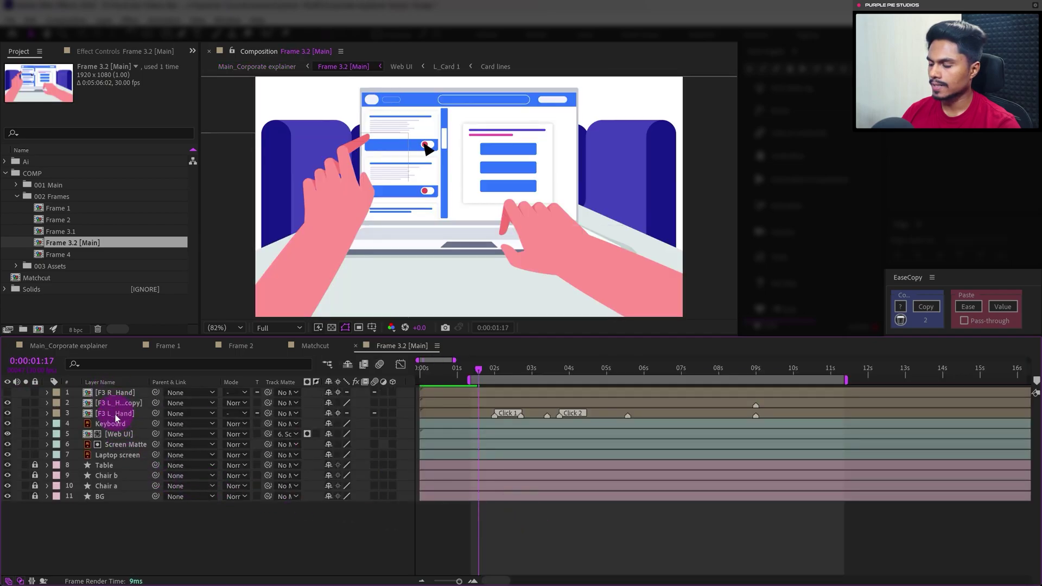
double_click(115, 414)
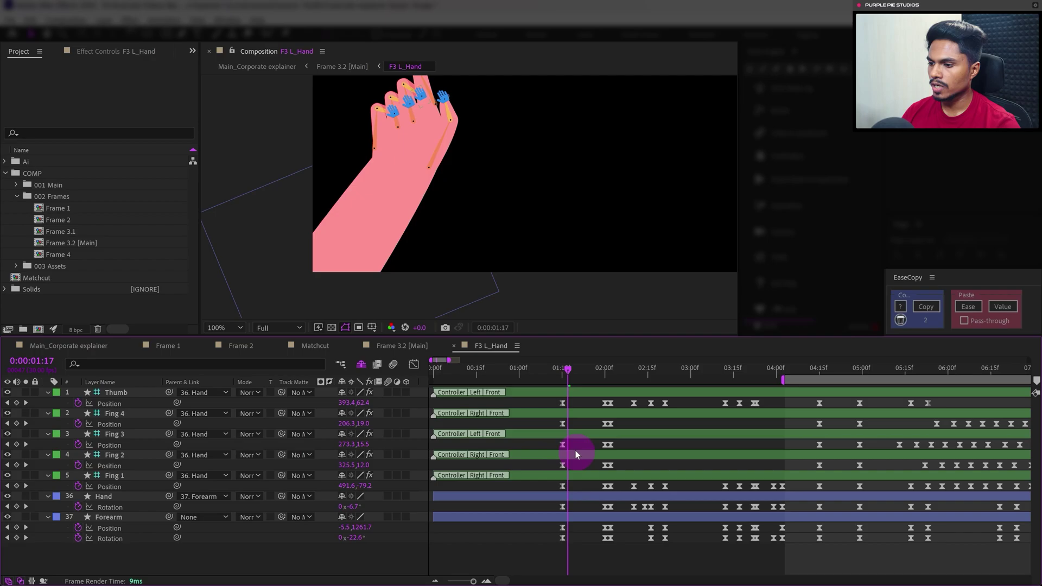
click(563, 403)
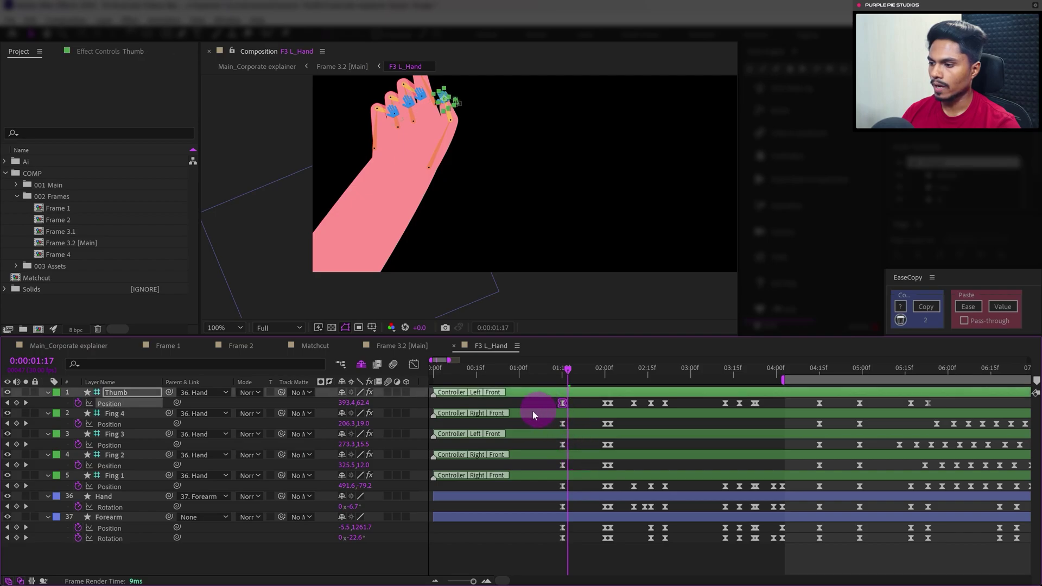
click(413, 364)
drag(564, 394, 597, 392)
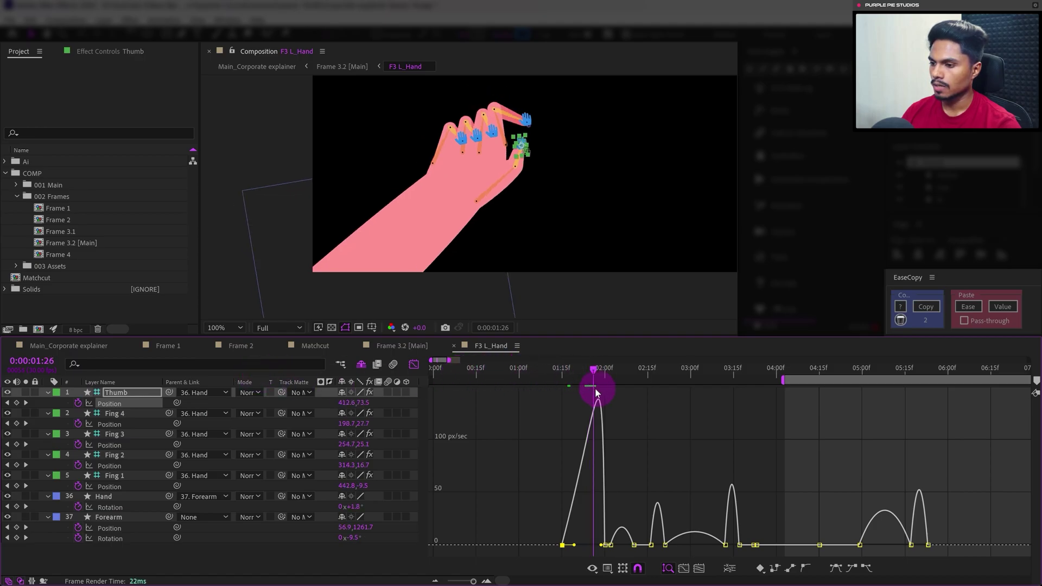
Step: Return to the Main_Corporate explainer composition and trim the start of Frame 3.2 [Main] at 0:00:08:16
click(78, 347)
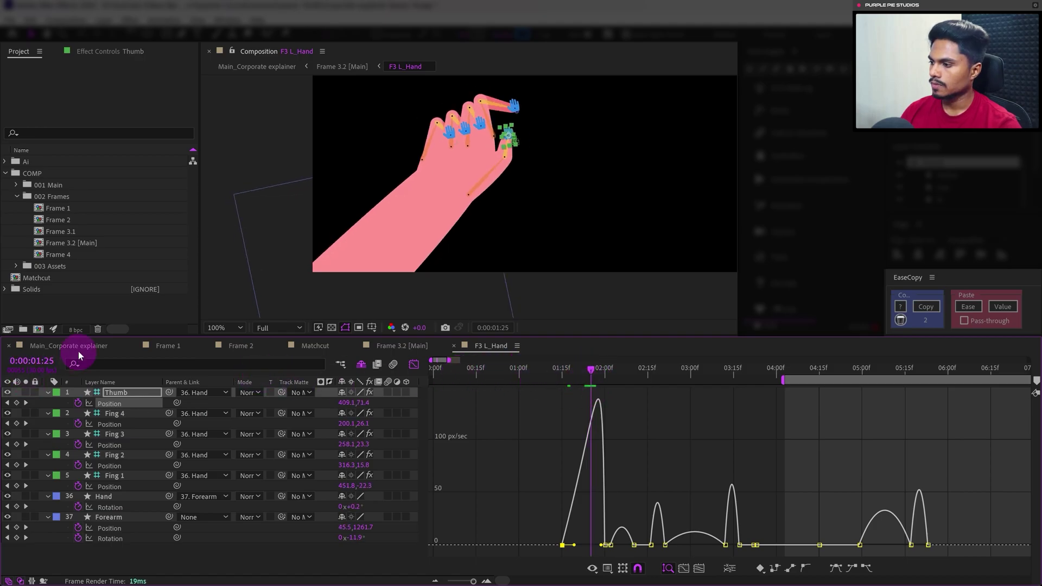
click(606, 518)
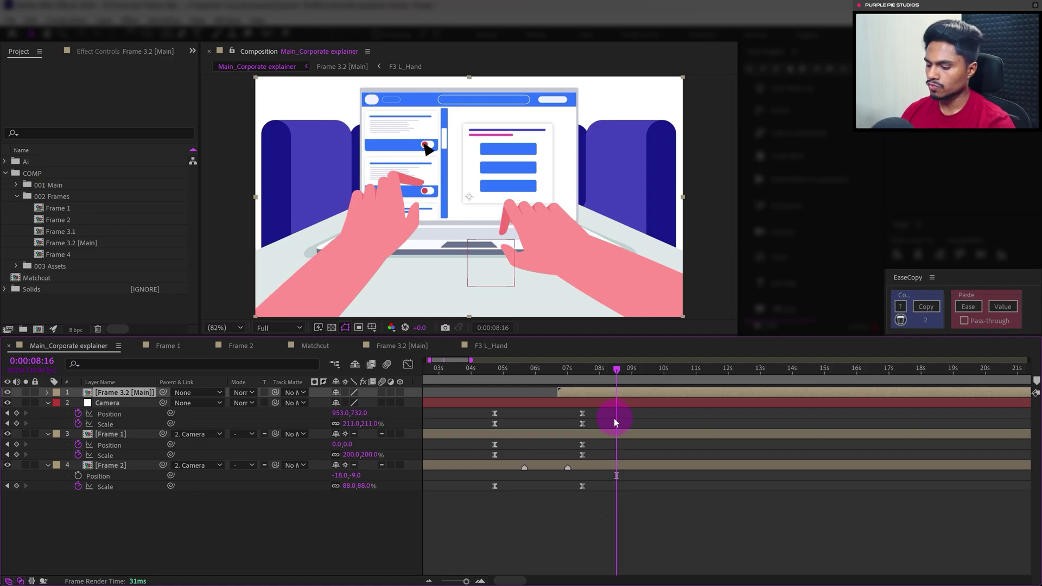
key(alt+bracketleft)
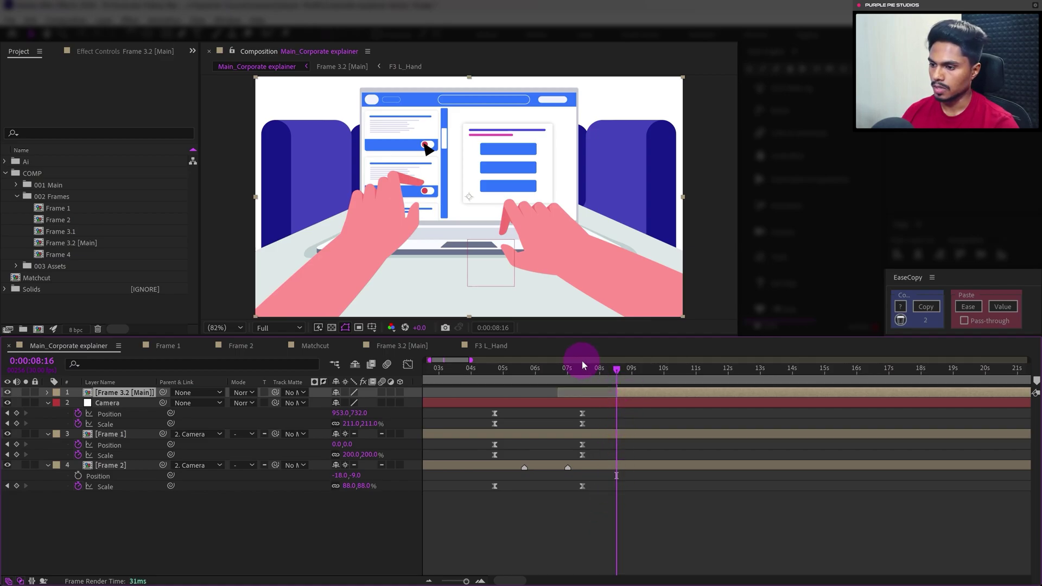
Step: Find the cut point frame by frame, align the trimmed start of Frame 3.2 [Main] to 0:00:08:07, and preview the match cut
drag(587, 370, 601, 375)
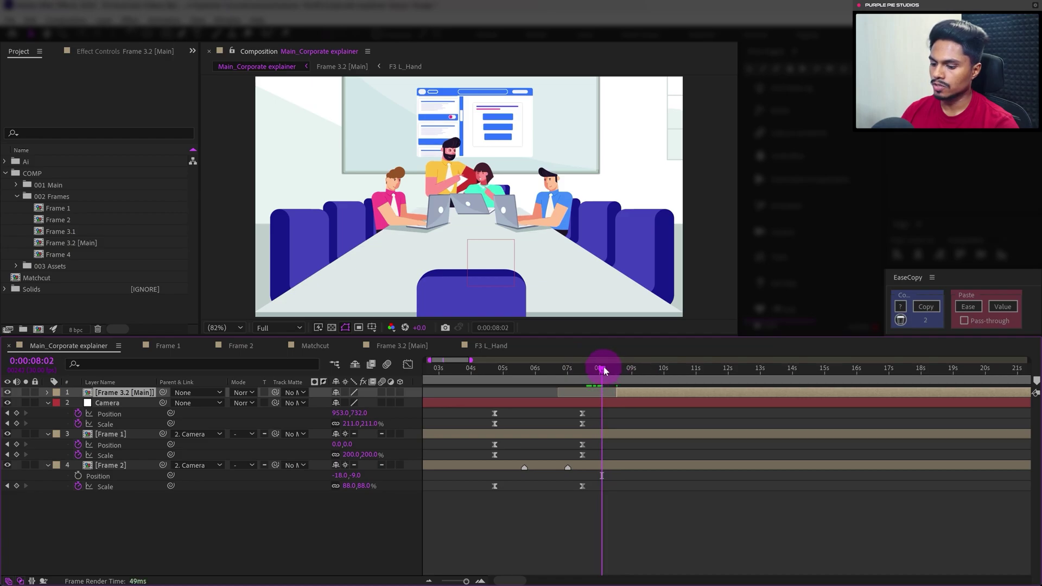
key(Page_Down)
key(Page_Down)
key(Page_Down)
key(Page_Down)
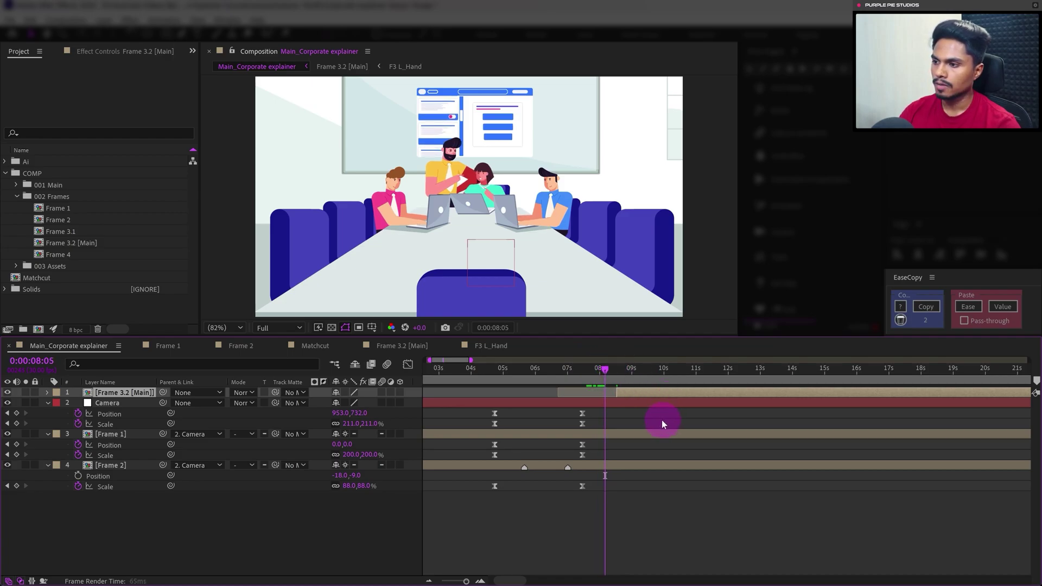
key(Page_Down)
key(Page_Down)
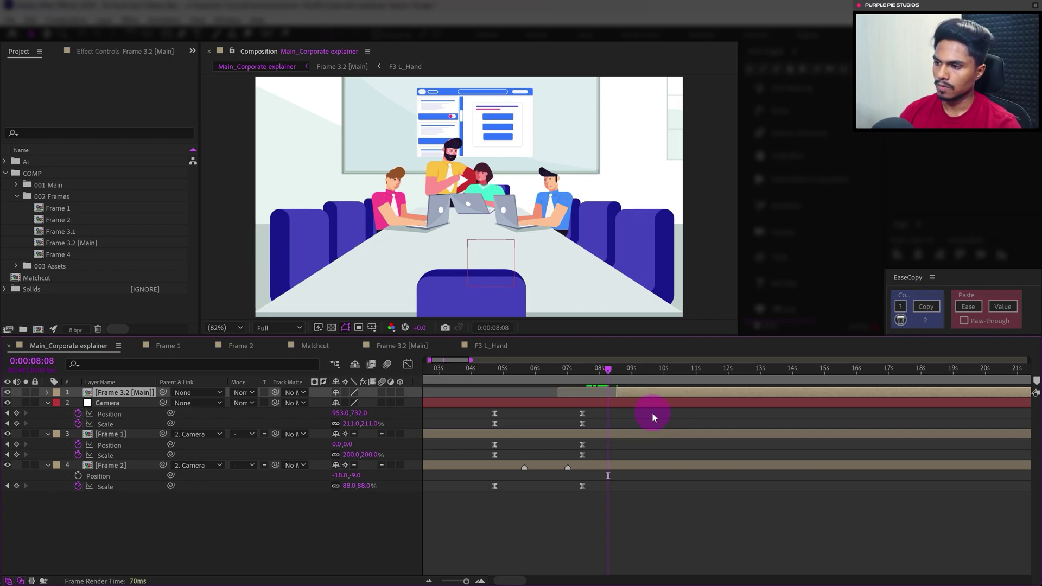
key(Page_Up)
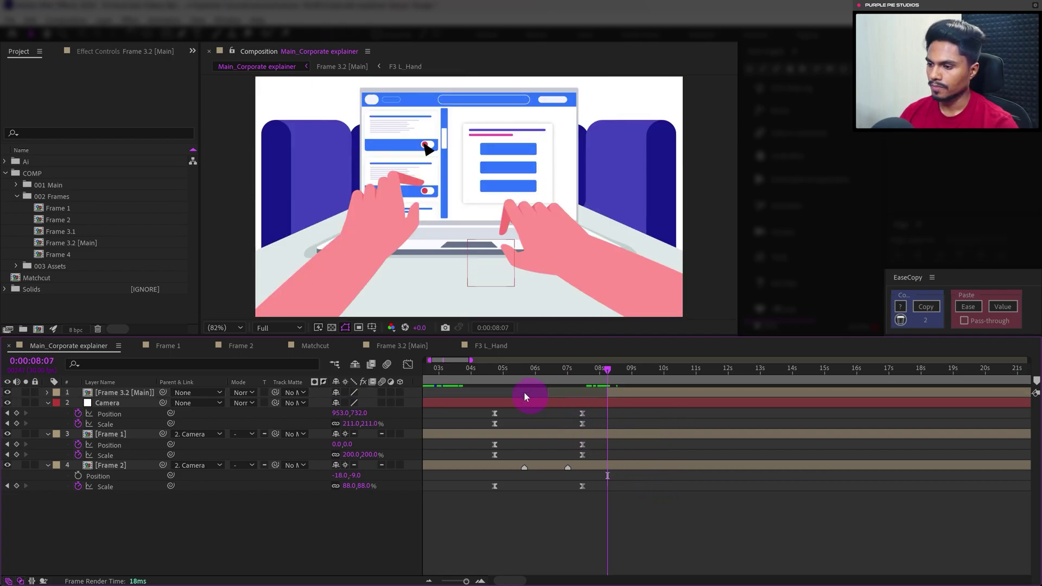
key(space)
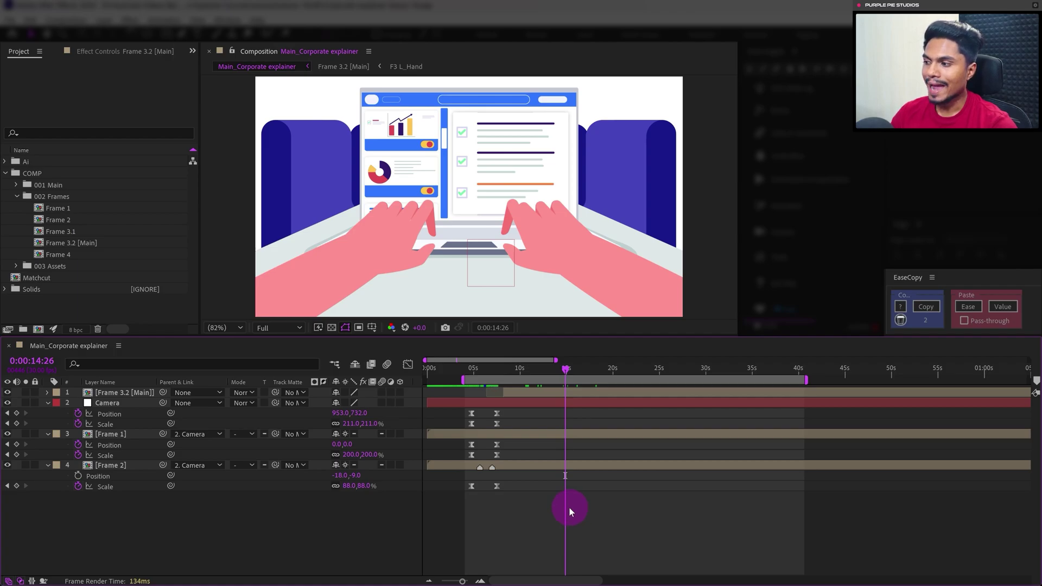
Step: Find the end of the laptop scene at 0:00:16:09 and add Frame 4 there as the top layer
click(510, 373)
drag(510, 373, 578, 390)
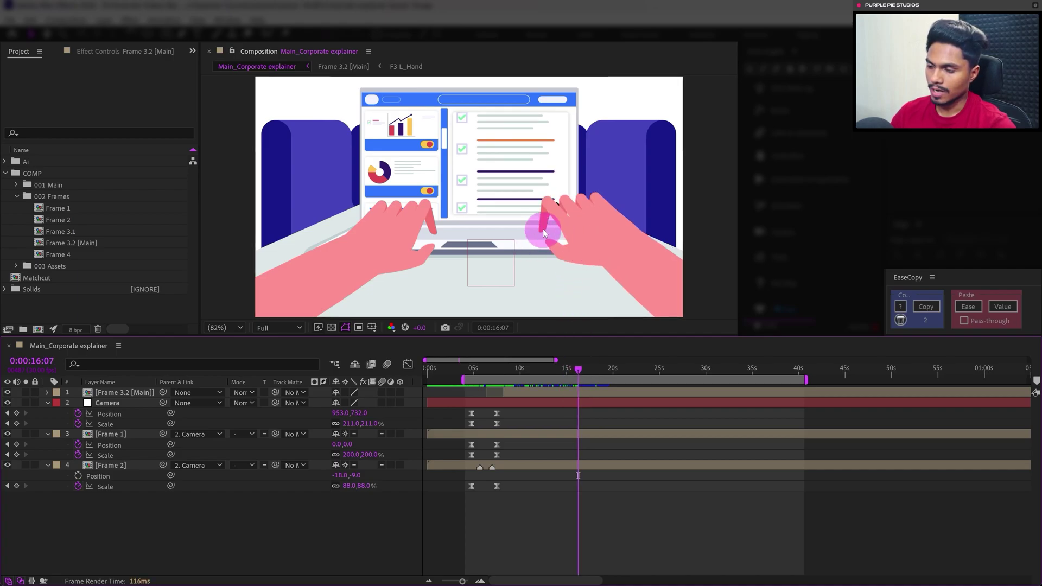
key(Page_Down)
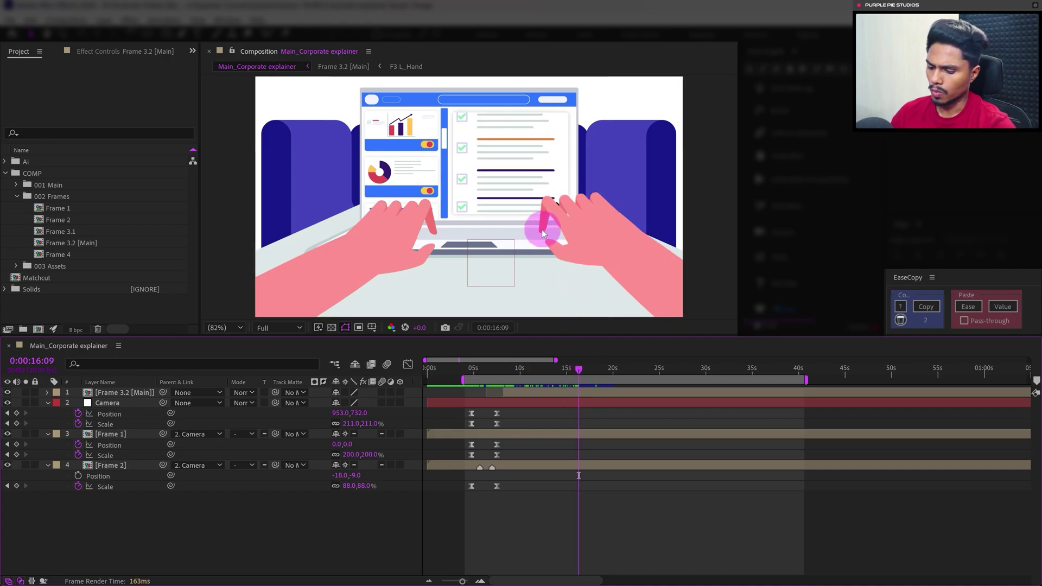
drag(63, 253, 141, 392)
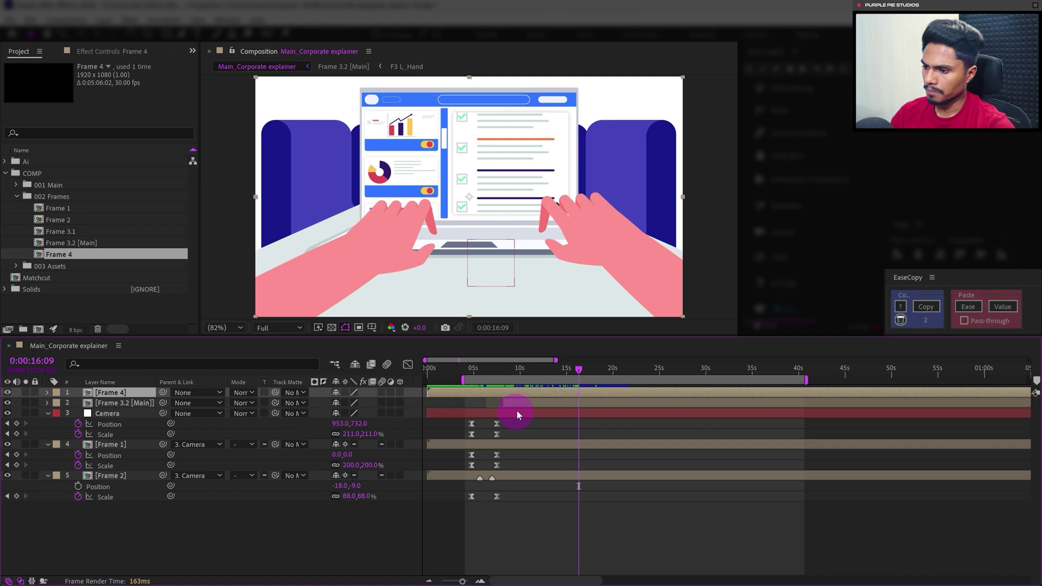
Step: Unlock and cut the BG layer from Frame 3.2 [Main] and paste it into the main composition directly below that layer
double_click(122, 402)
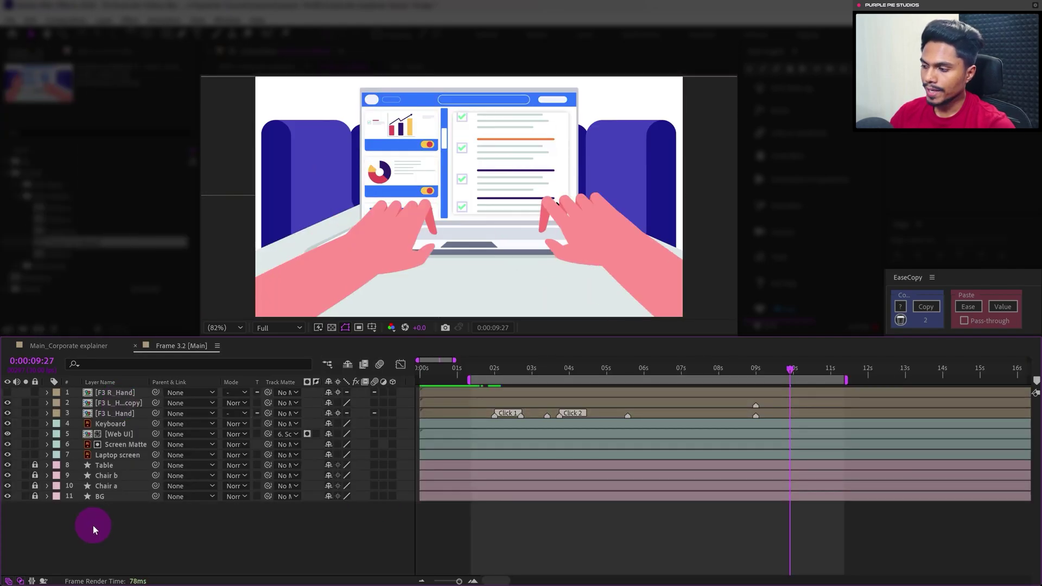
click(34, 497)
click(98, 497)
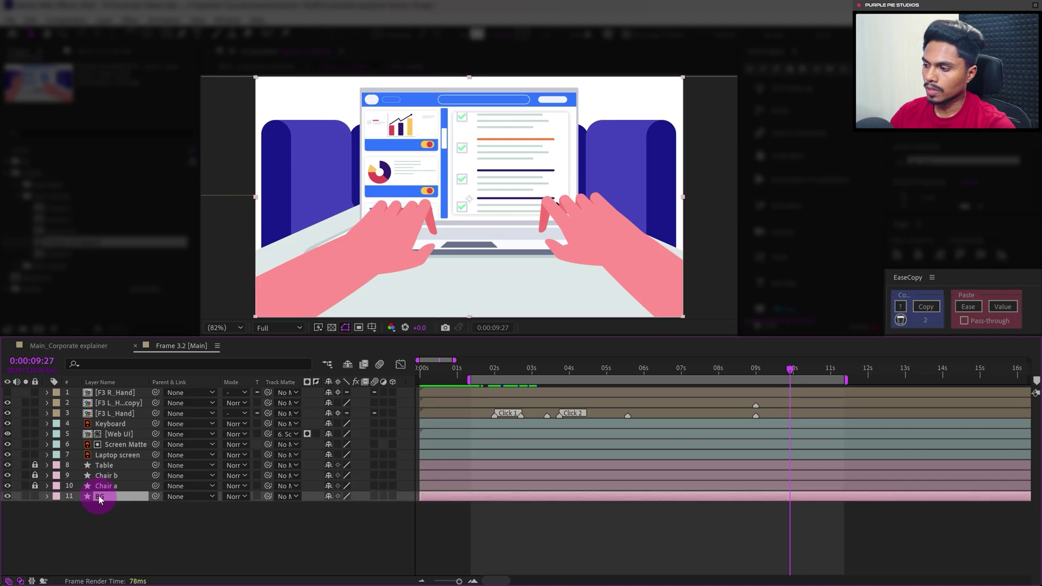
key(Delete)
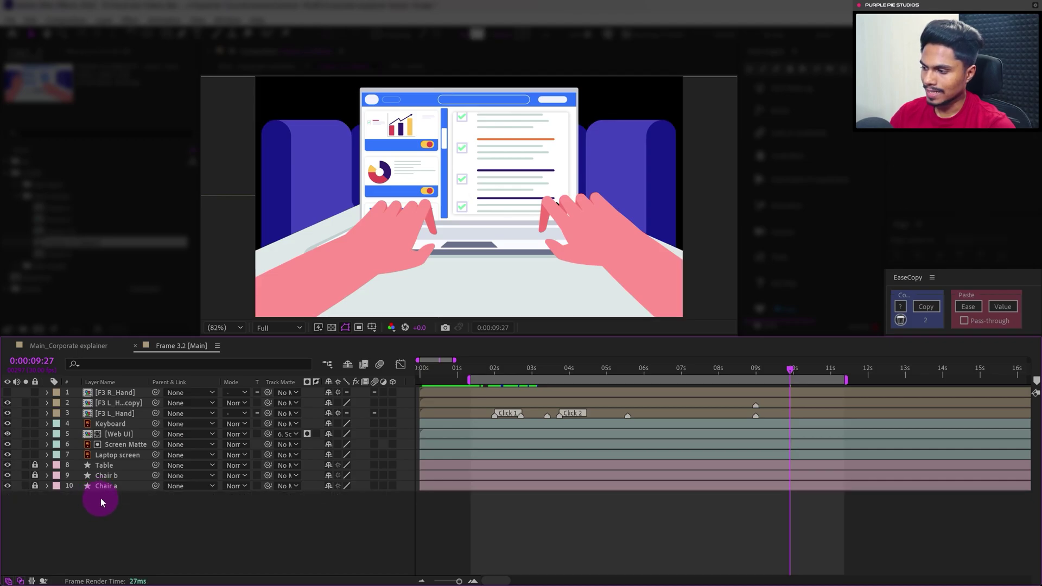
click(83, 347)
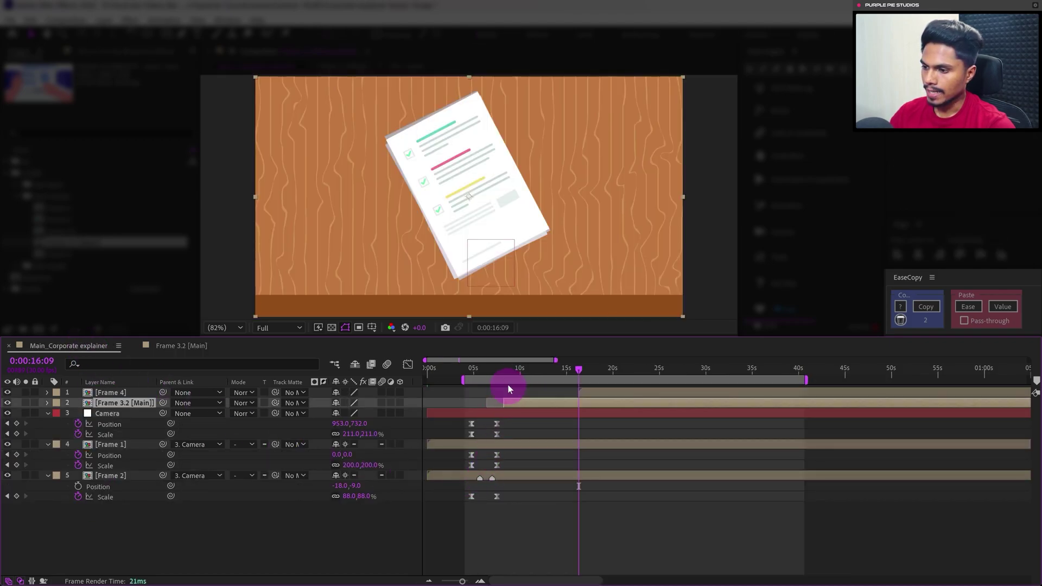
key(ctrl+v)
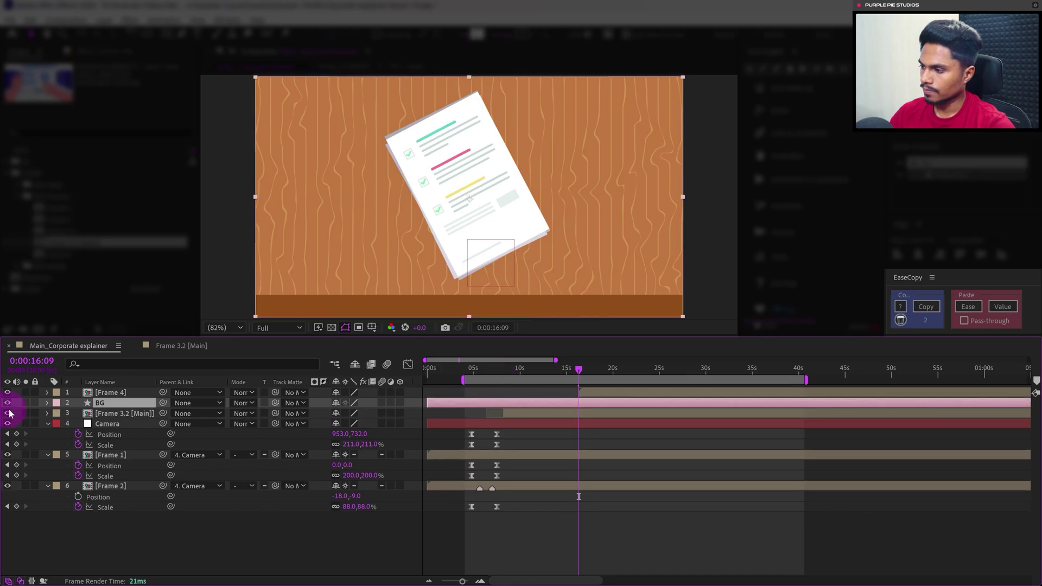
drag(115, 406, 113, 416)
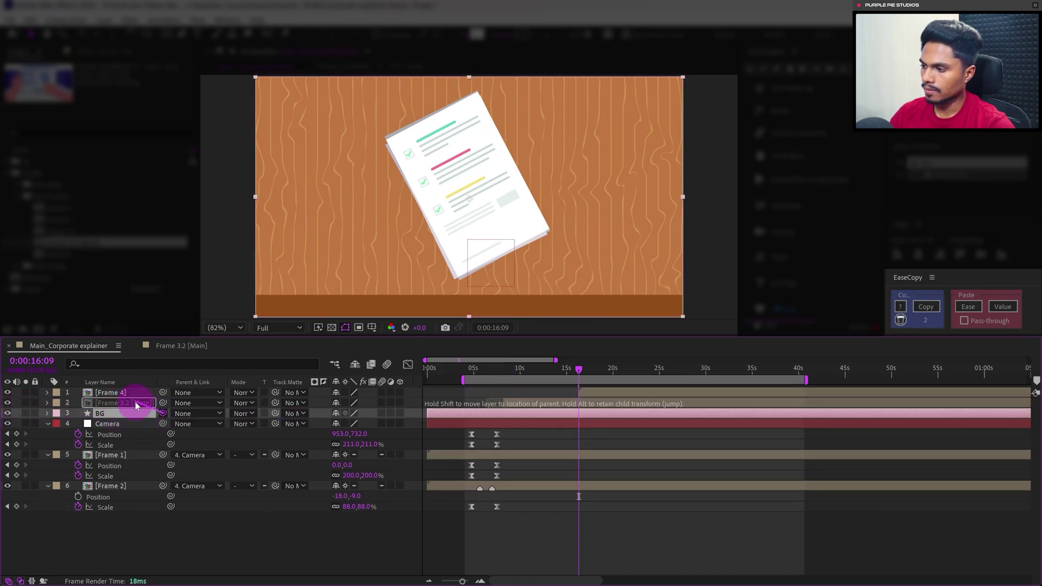
Step: Trim the start of the BG layer at 0:00:08:07 to match the start of Frame 3.2 [Main]
click(505, 377)
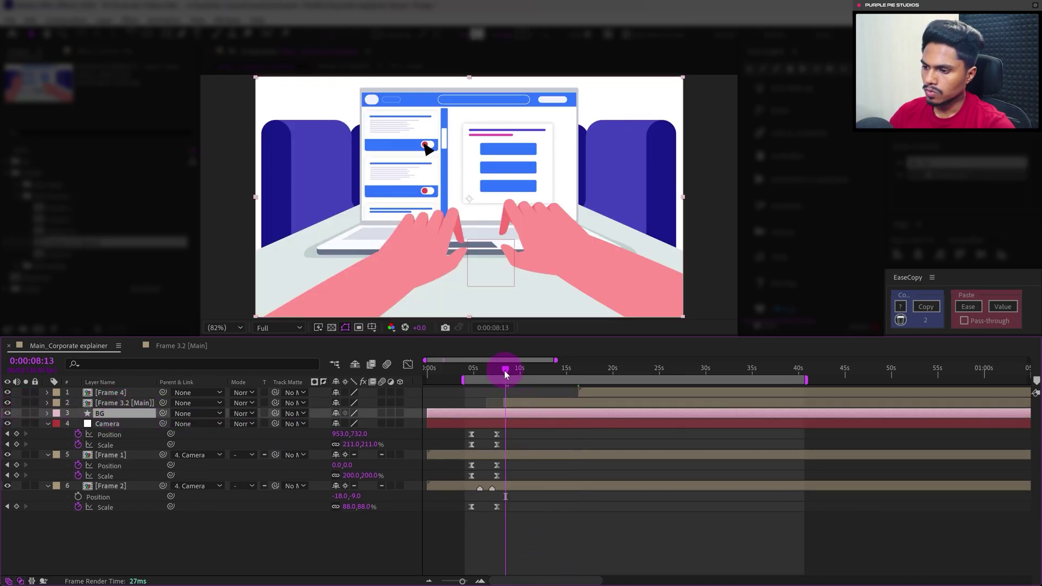
scroll(497, 372, up, 4)
click(497, 372)
scroll(497, 374, up, 3)
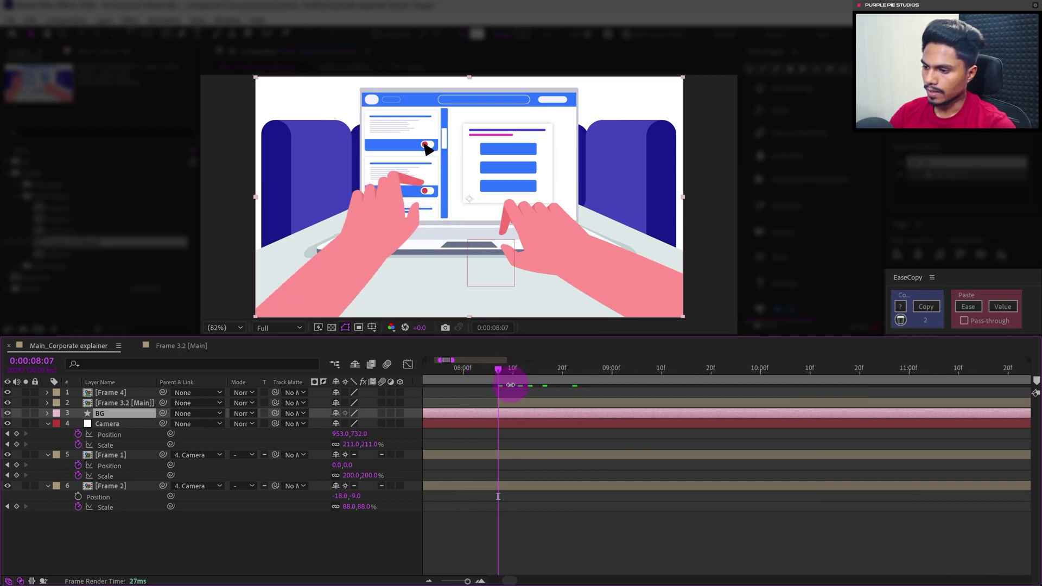
click(118, 407)
click(116, 411)
key(alt+bracketleft)
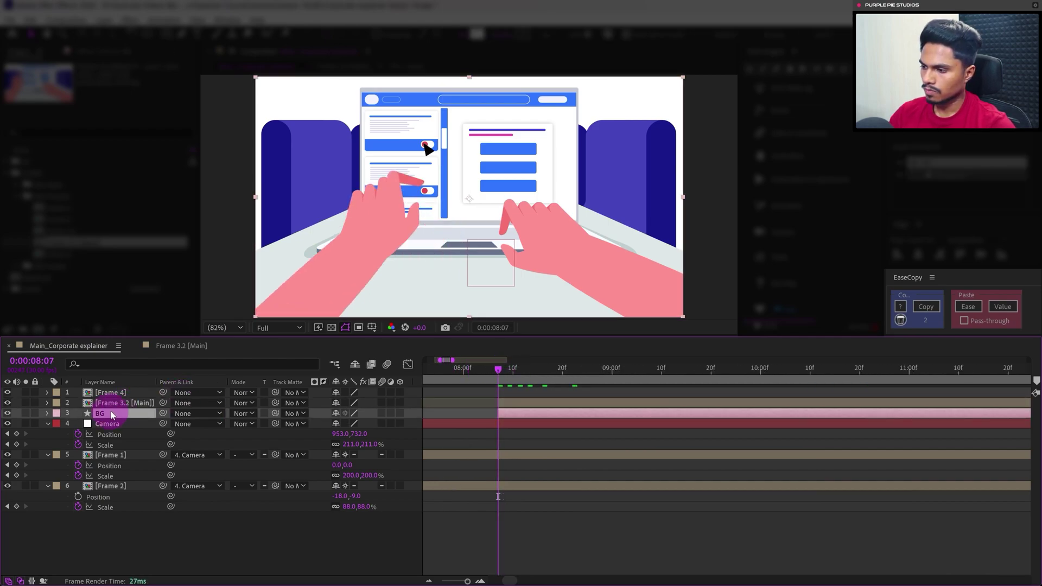
Step: Hide Frame 4 and set a Position keyframe on Frame 3.2 [Main] at 0:00:16:09
scroll(673, 487, down, 8)
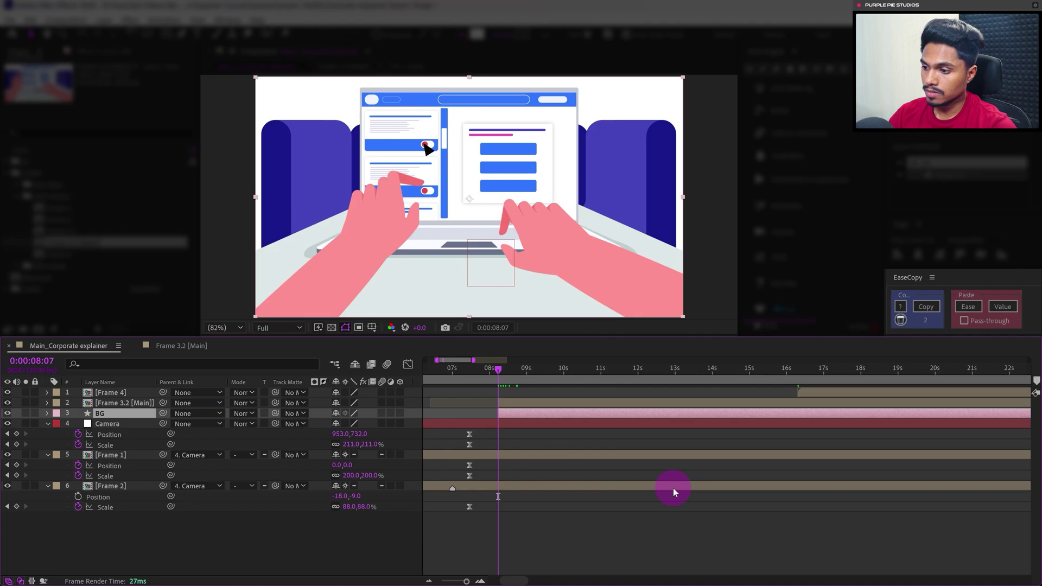
click(581, 529)
scroll(558, 464, up, 4)
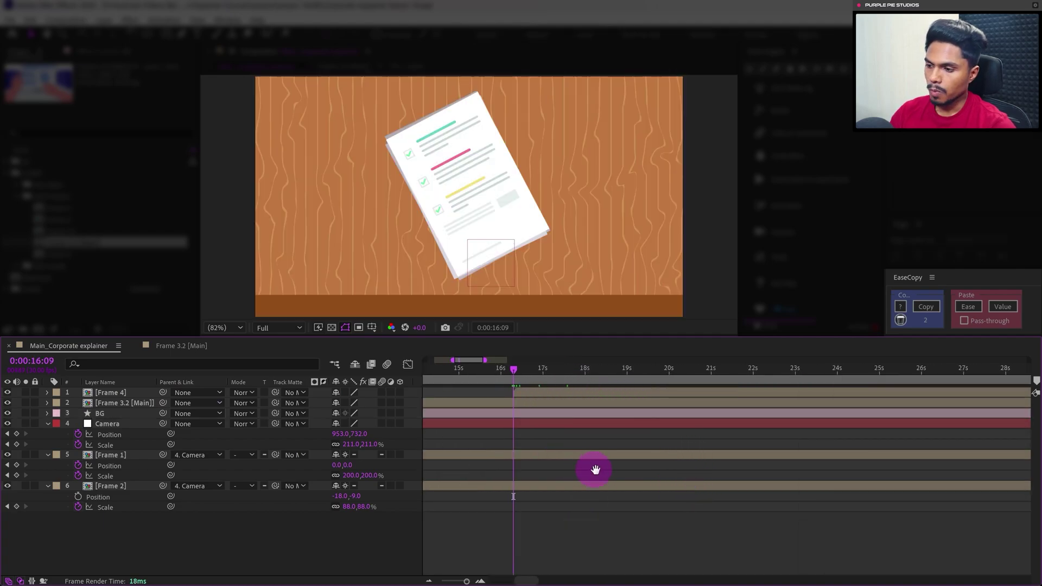
scroll(624, 467, left, 2)
click(613, 393)
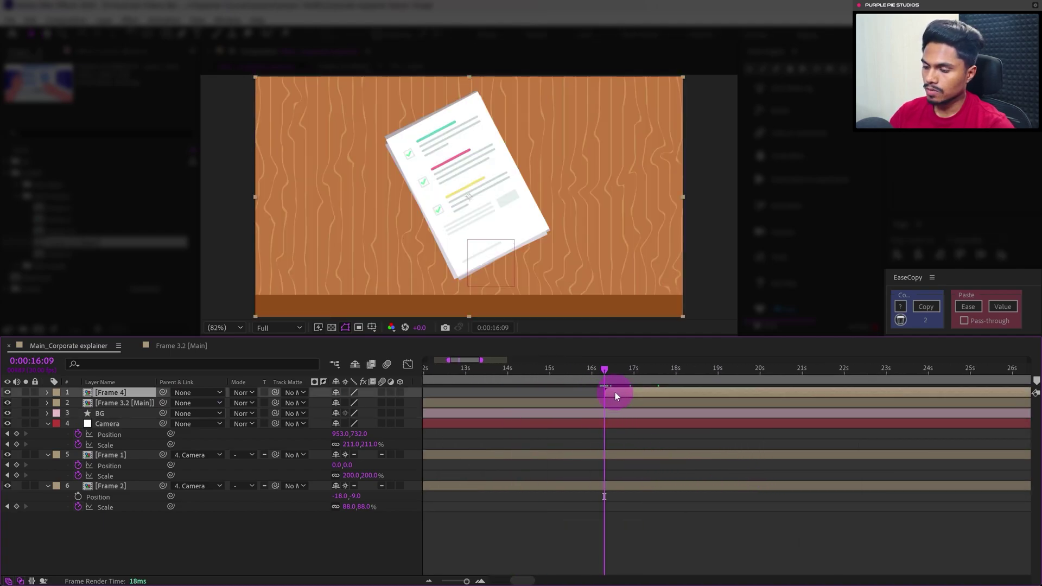
click(7, 394)
click(108, 403)
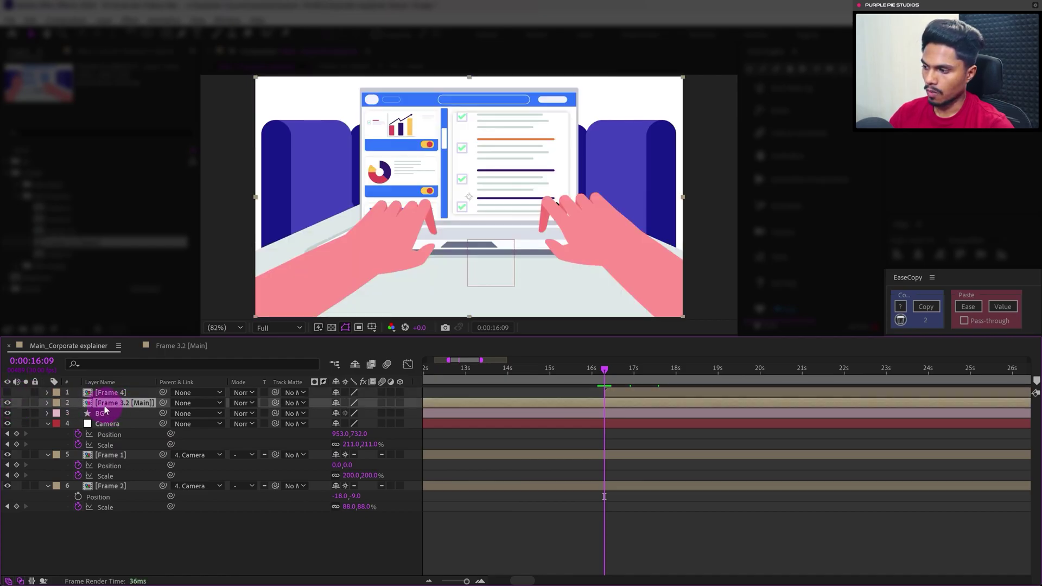
key(p)
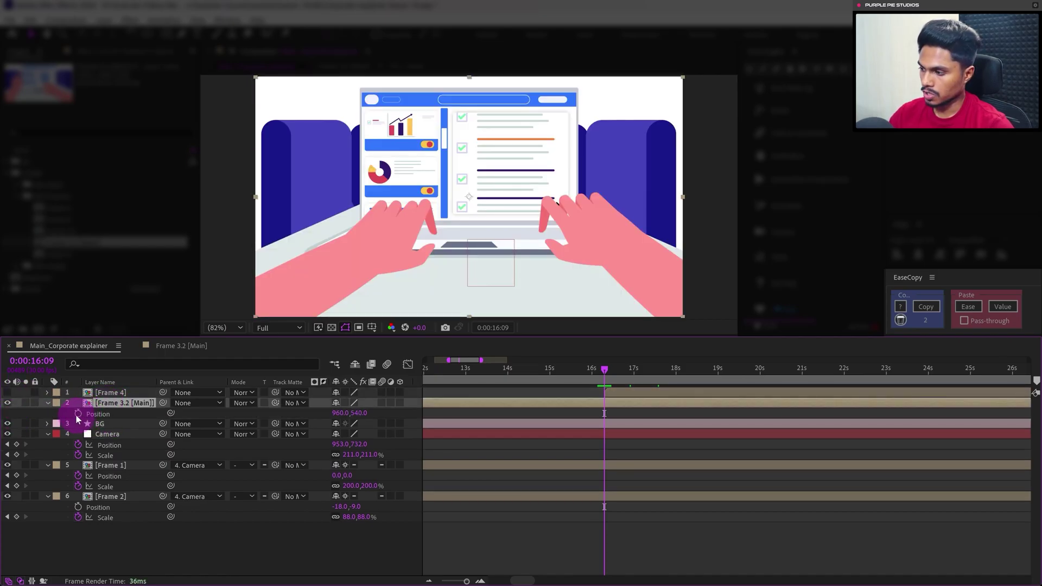
click(77, 414)
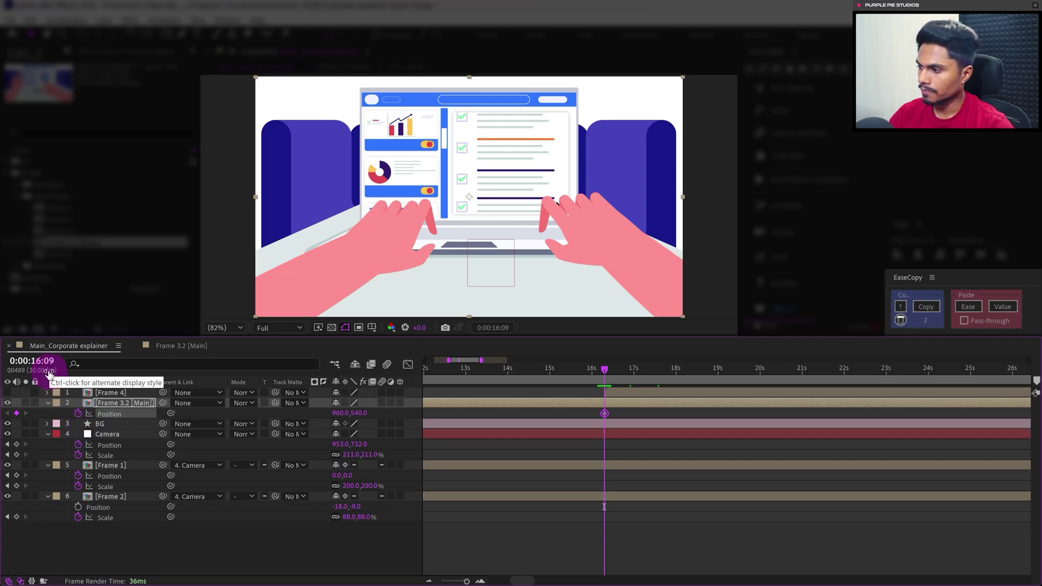
Step: At 0:00:19:09, move Frame 3.2 [Main] straight down out of view to Position 960, 1660
click(136, 481)
click(35, 361)
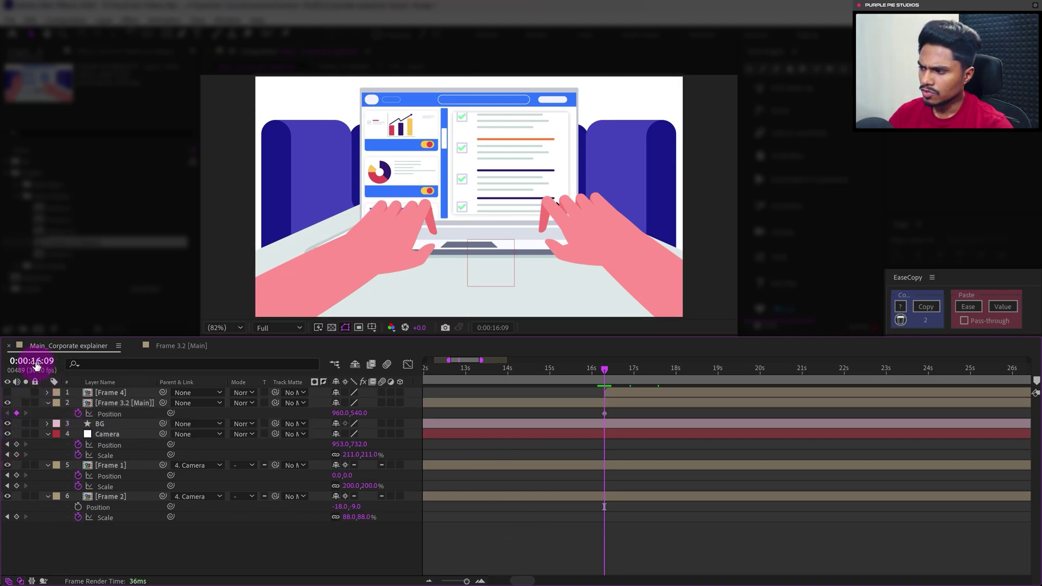
click(36, 361)
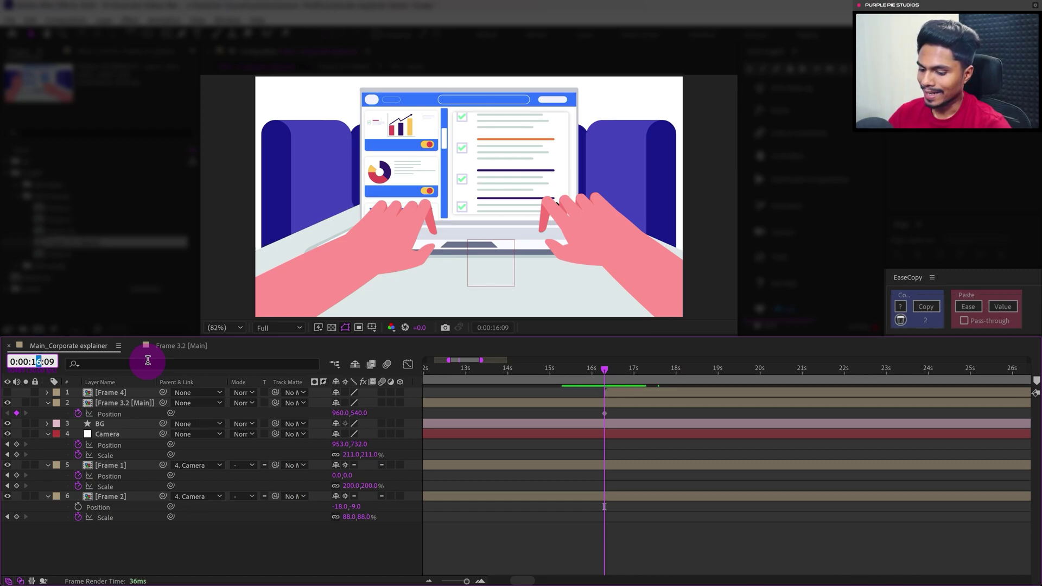
key(Return)
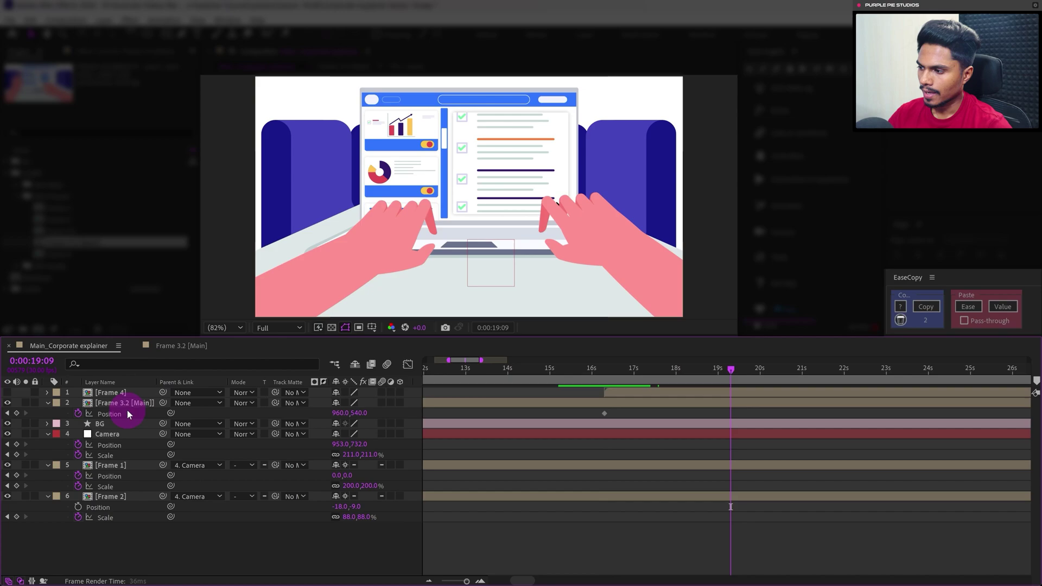
click(126, 401)
key(shift+Down)
key(shift+Down)
key(shift+Down)
key(shift+Down)
key(shift+Down)
key(shift+Down)
key(shift+Down)
key(shift+Down)
key(shift+Down)
key(shift+Down)
key(shift+Down)
key(shift+Down)
key(shift+Down)
key(shift+Down)
key(shift+Down)
key(shift+Down)
key(shift+Down)
key(shift+Down)
key(shift+Down)
key(shift+Down)
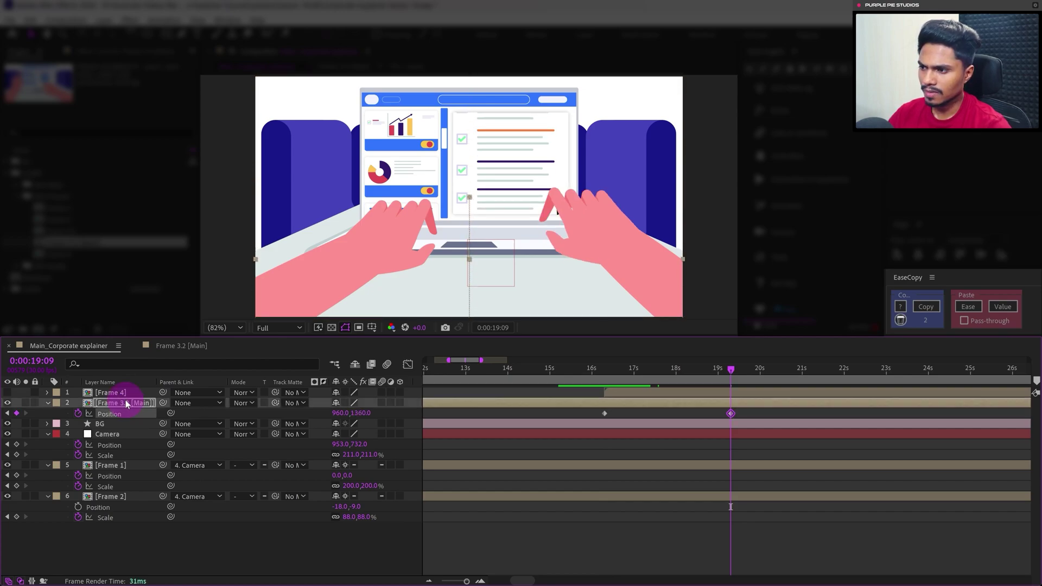
key(shift+Down)
key(shift+Down)
key(shift+Down)
key(shift+Down)
key(shift+Down)
key(shift+Down)
key(shift+Down)
key(shift+Down)
key(shift+Down)
key(shift+Down)
key(shift+Down)
key(shift+Down)
key(shift+Down)
key(shift+Down)
key(shift+Down)
key(shift+Down)
key(shift+Down)
key(shift+Down)
key(shift+Down)
key(shift+Down)
Step: Easy-ease both Position keyframes of Frame 3.2 [Main] and steepen the speed graph into a sharp central peak
drag(745, 411, 570, 418)
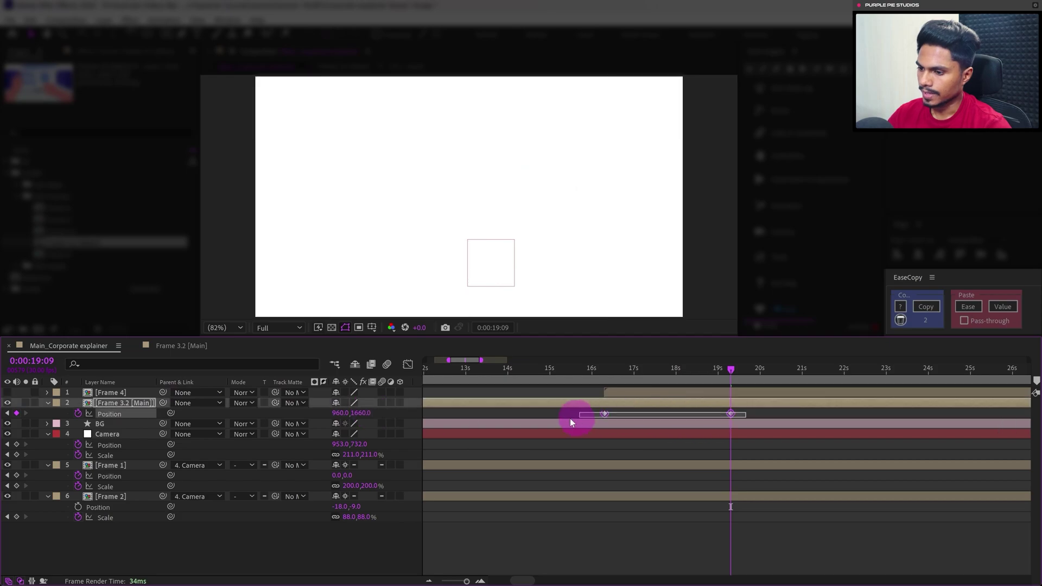
key(F9)
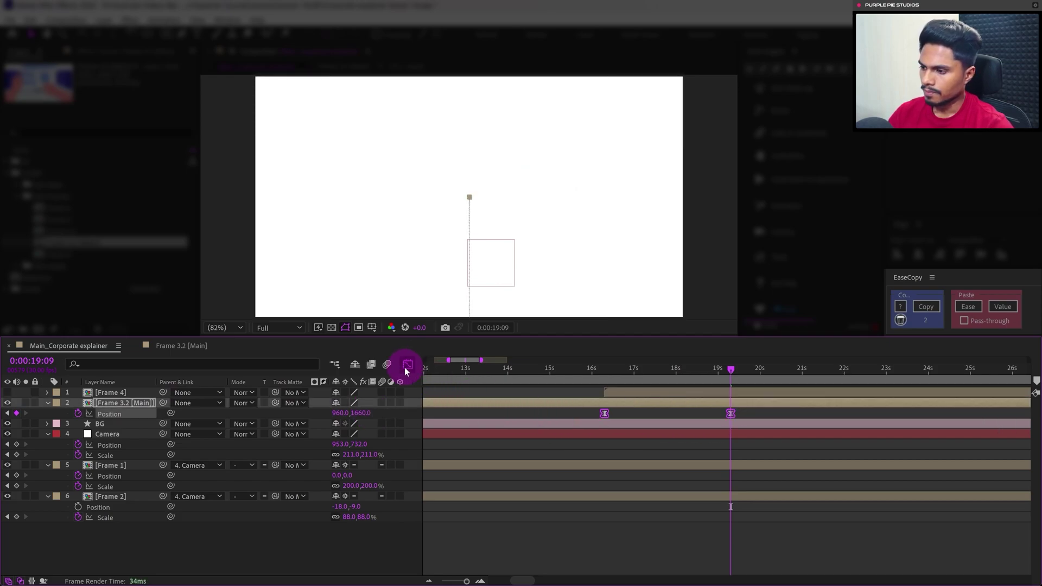
click(408, 364)
drag(737, 519, 692, 545)
click(712, 547)
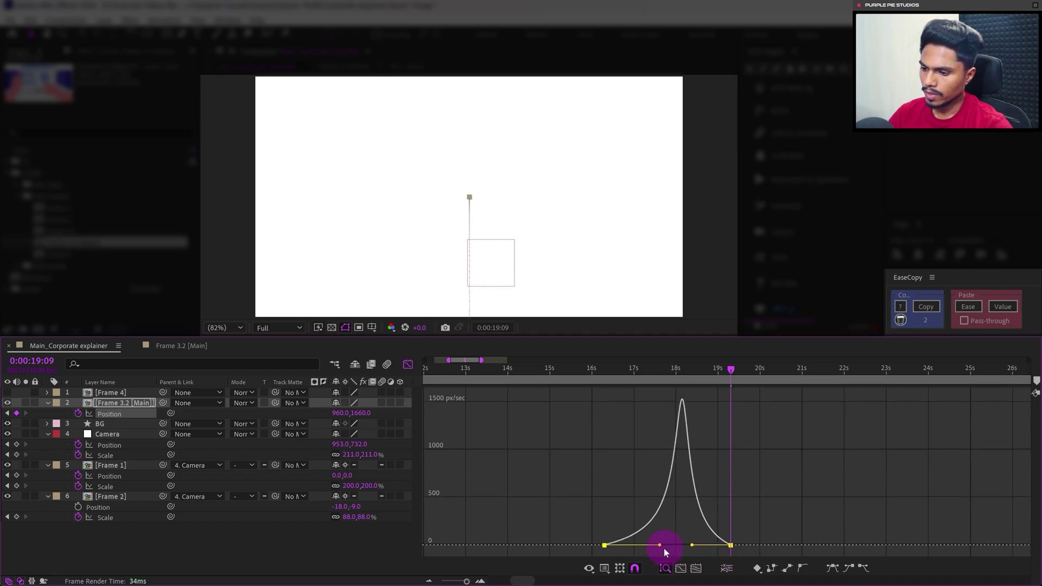
click(408, 364)
Step: Parent Frame 4 to Frame 3.2 [Main] at 0:00:19:24 and scrub back to the start of the move
drag(740, 363, 751, 386)
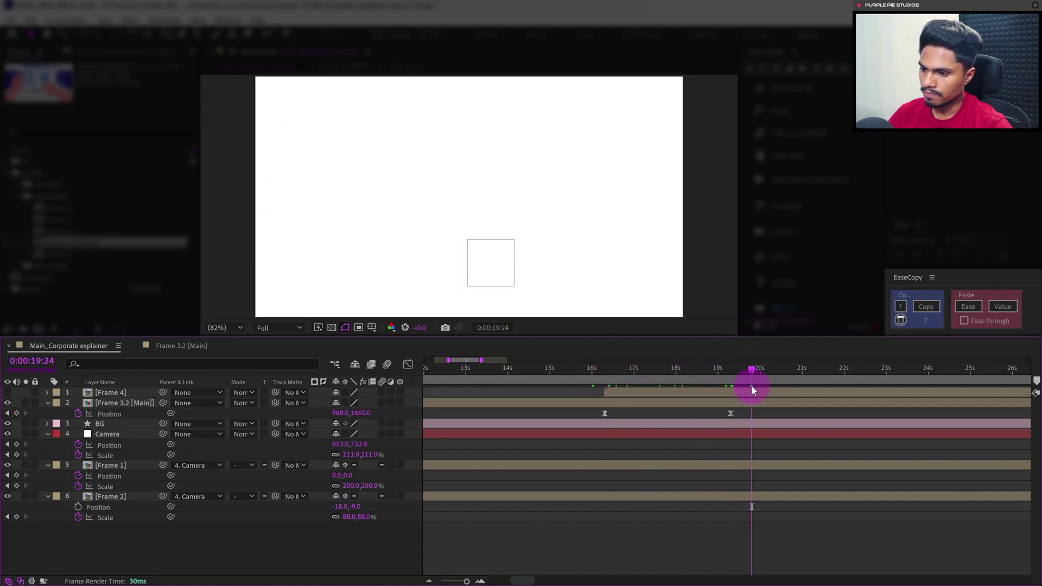
click(139, 392)
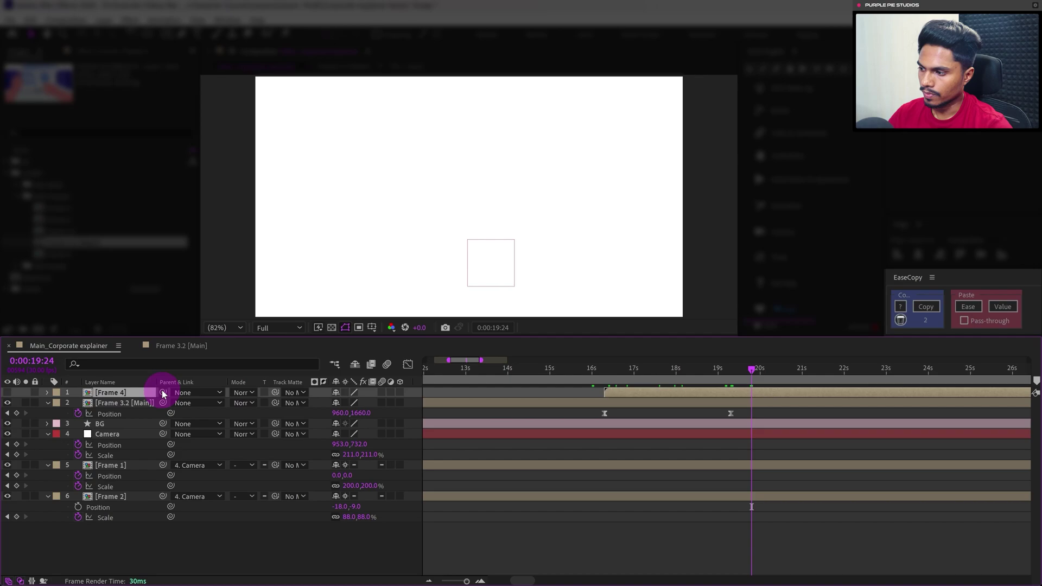
drag(163, 392, 124, 404)
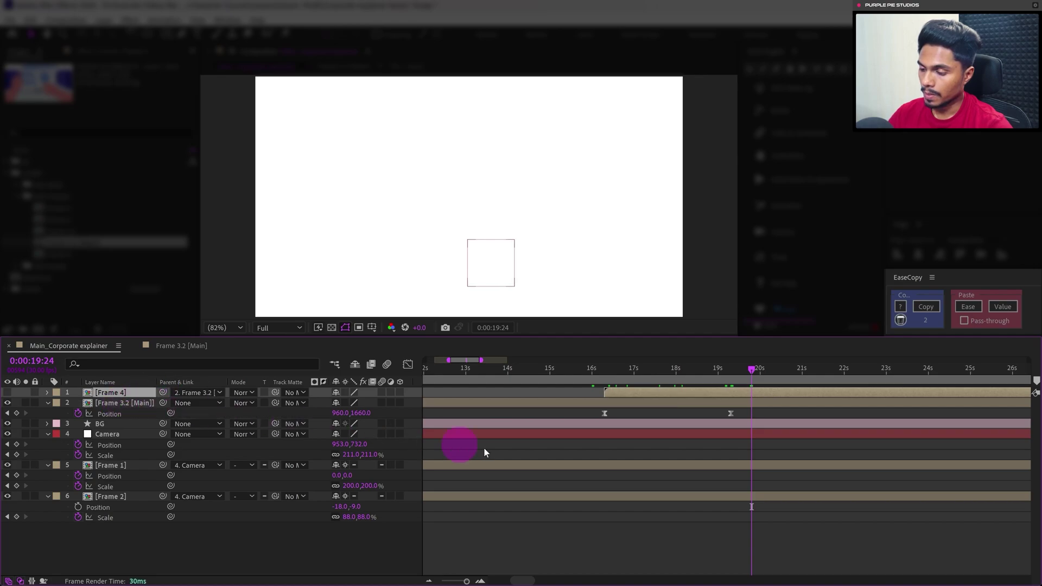
click(743, 370)
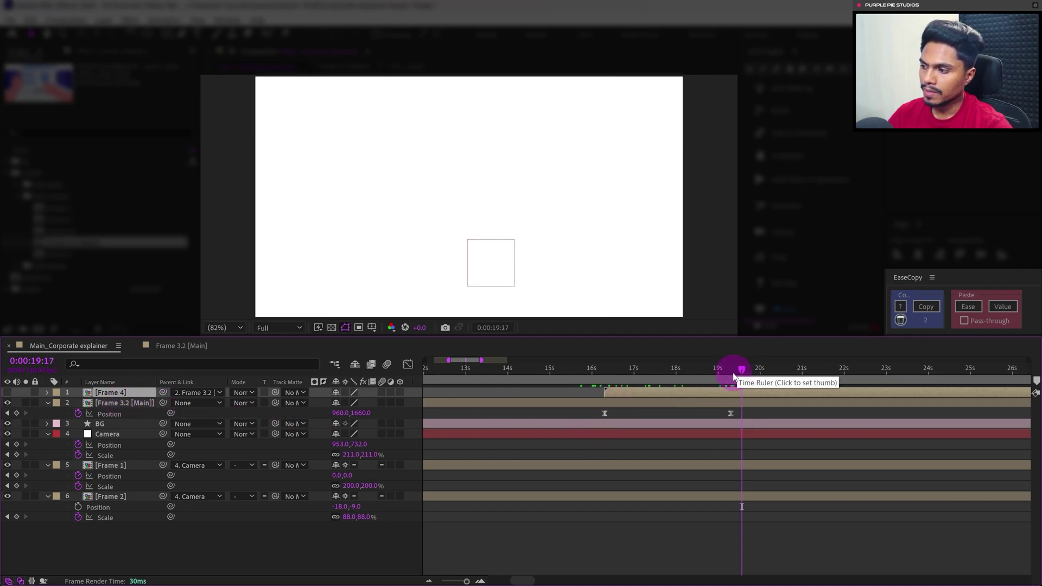
drag(737, 375, 596, 378)
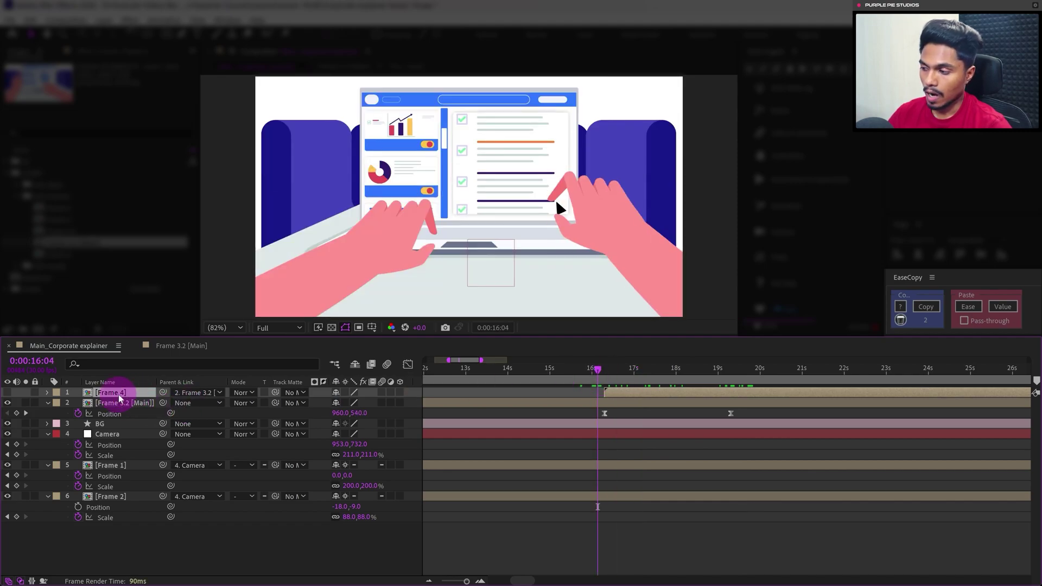
Step: Make Frame 4 visible and preview the transition from the laptop scene
click(7, 392)
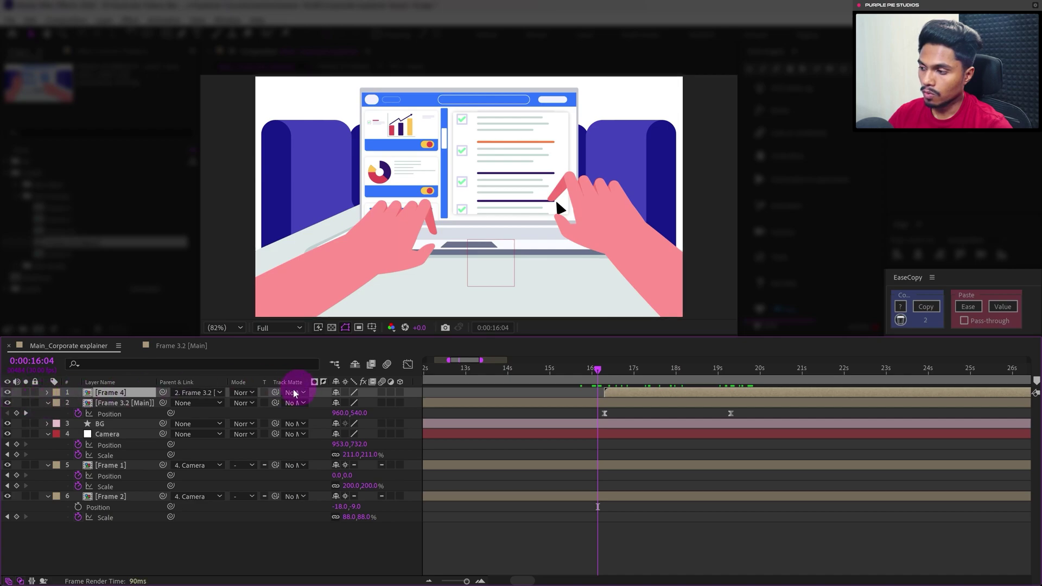
click(128, 404)
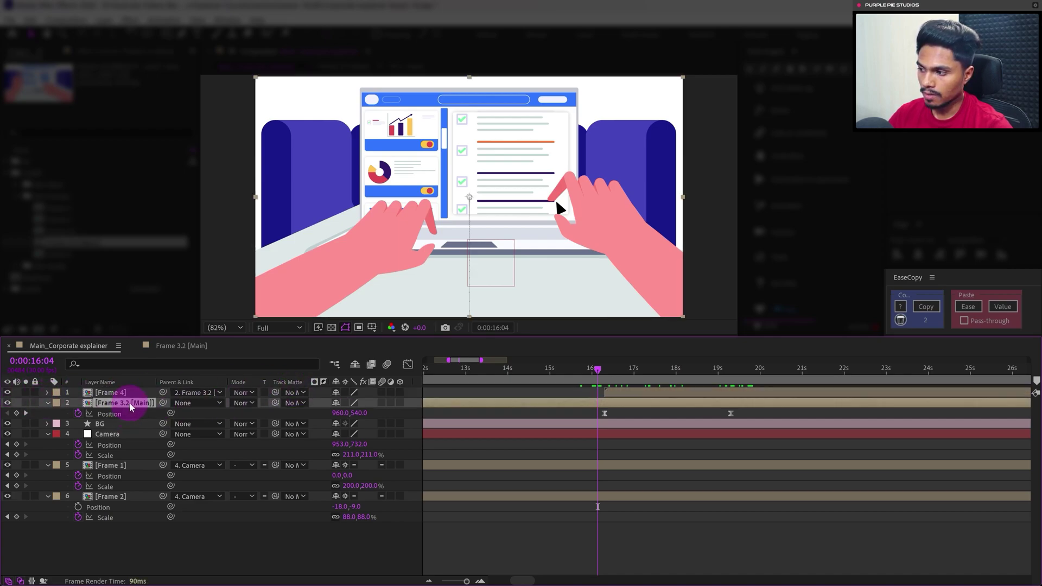
click(600, 368)
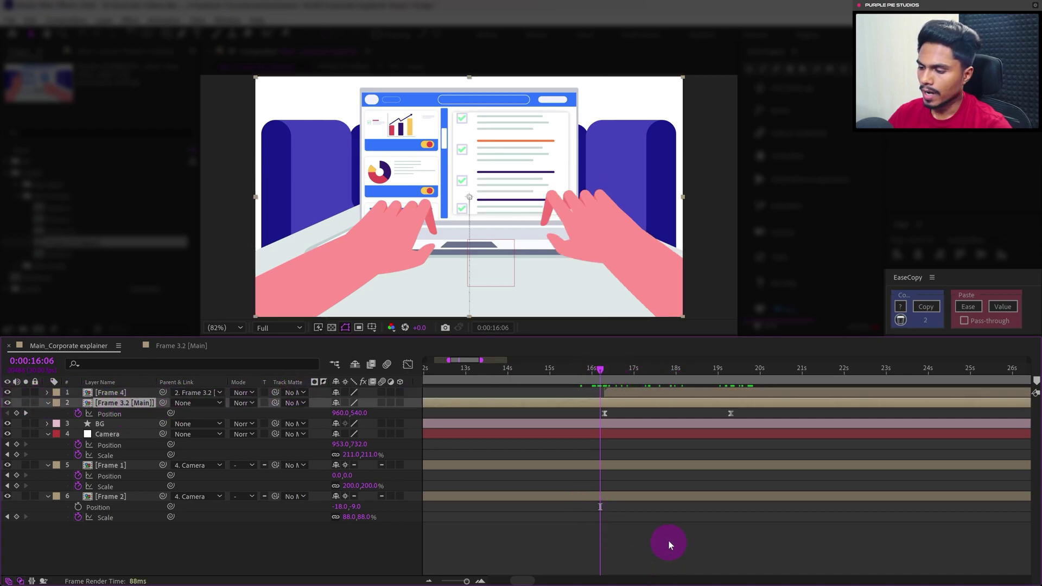
click(668, 539)
key(space)
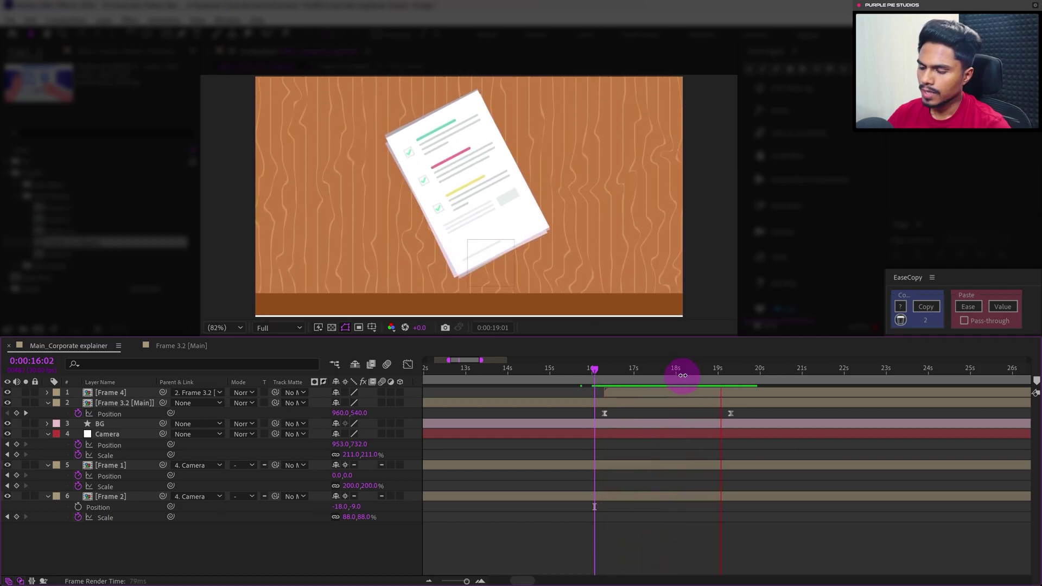
click(738, 370)
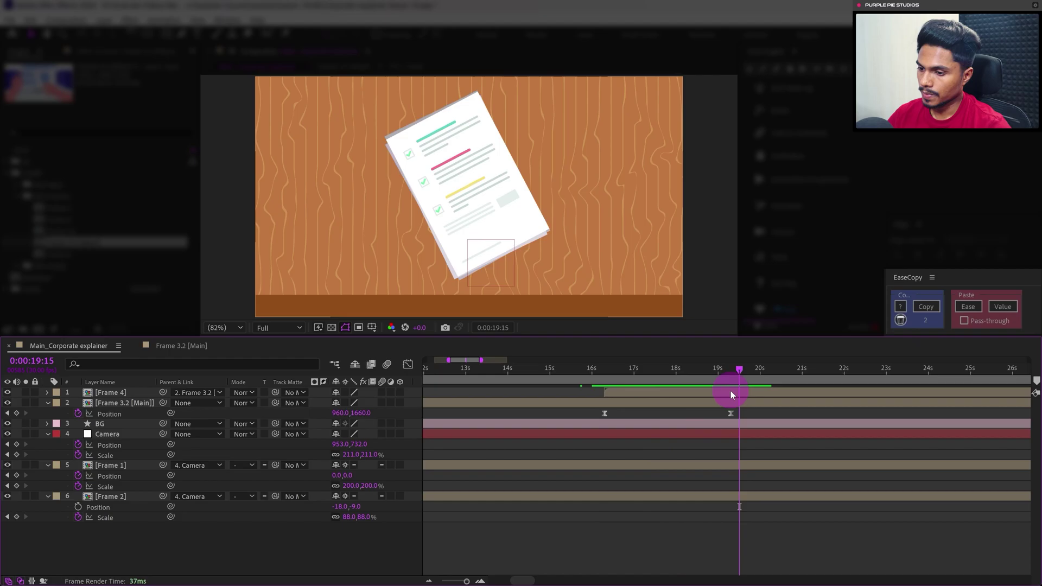
Step: Unparent Frame 4 and lower Frame 3.2 [Main] to Position 960, 2490 at the 0:00:19:09 keyframe
key(j)
click(198, 391)
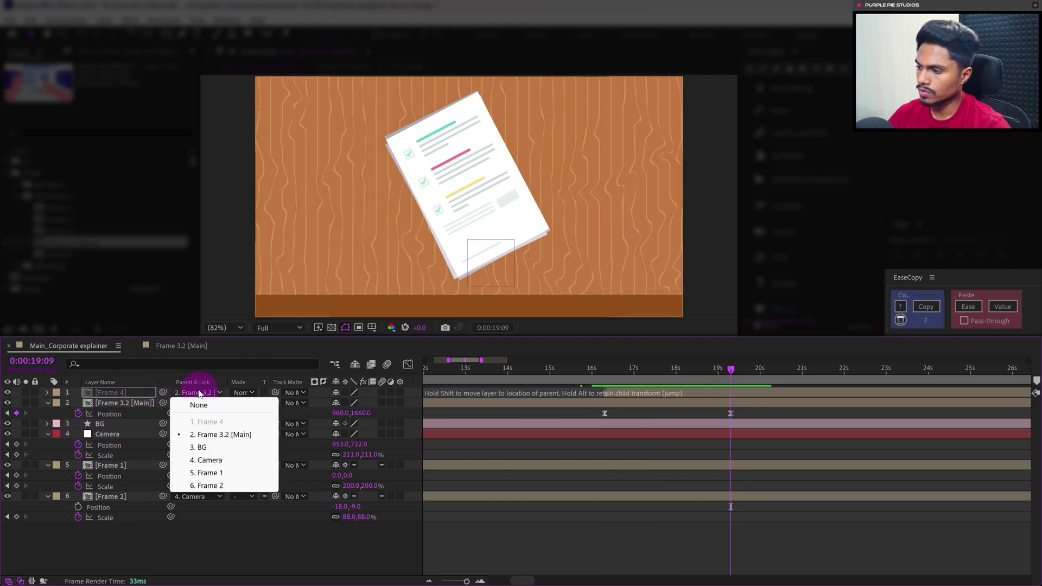
click(199, 405)
click(136, 403)
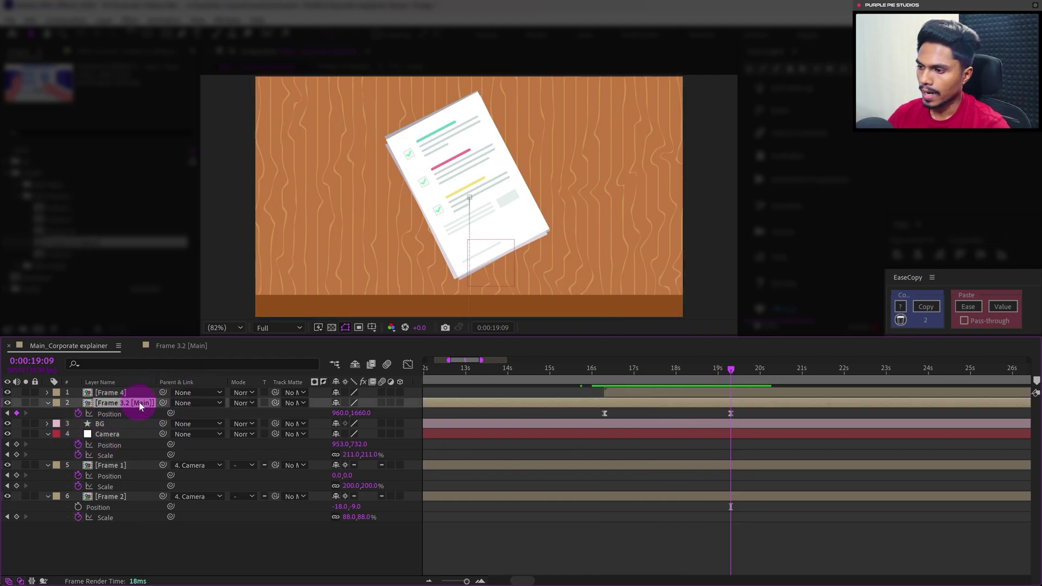
key(comma)
key(comma)
key(comma)
key(comma)
key(shift+Down)
key(shift+Down)
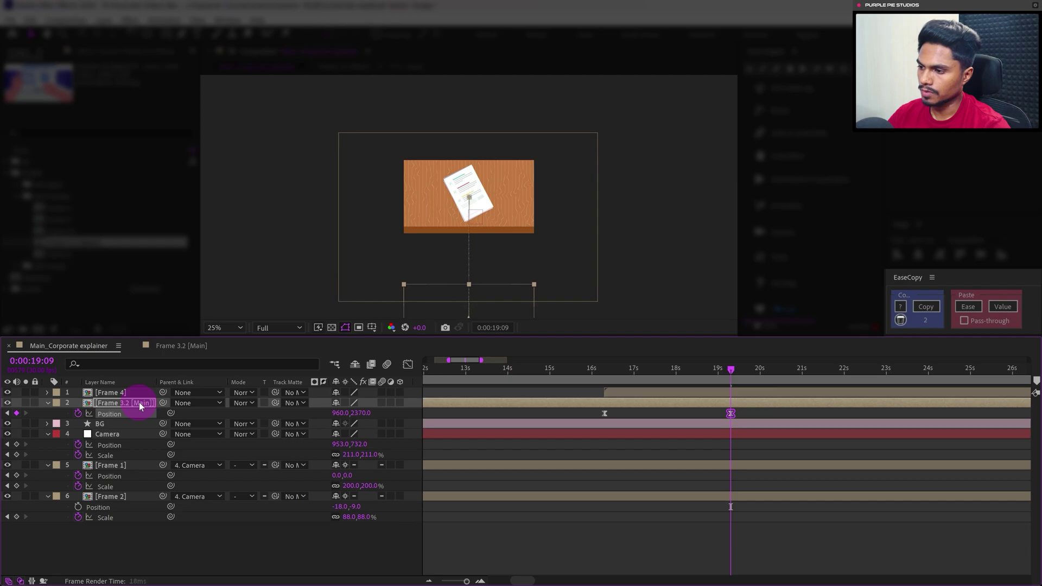
key(shift+Down)
key(shift+Down)
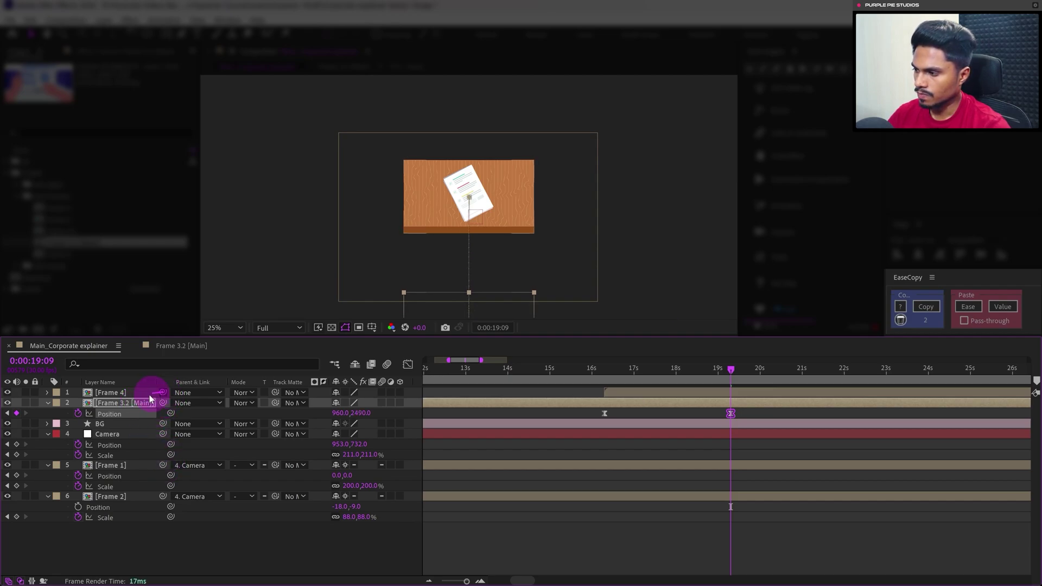
Step: Parent Frame 4 to Frame 3.2 [Main] at 0:00:19:09 and preview the transition
drag(149, 395, 125, 402)
click(586, 371)
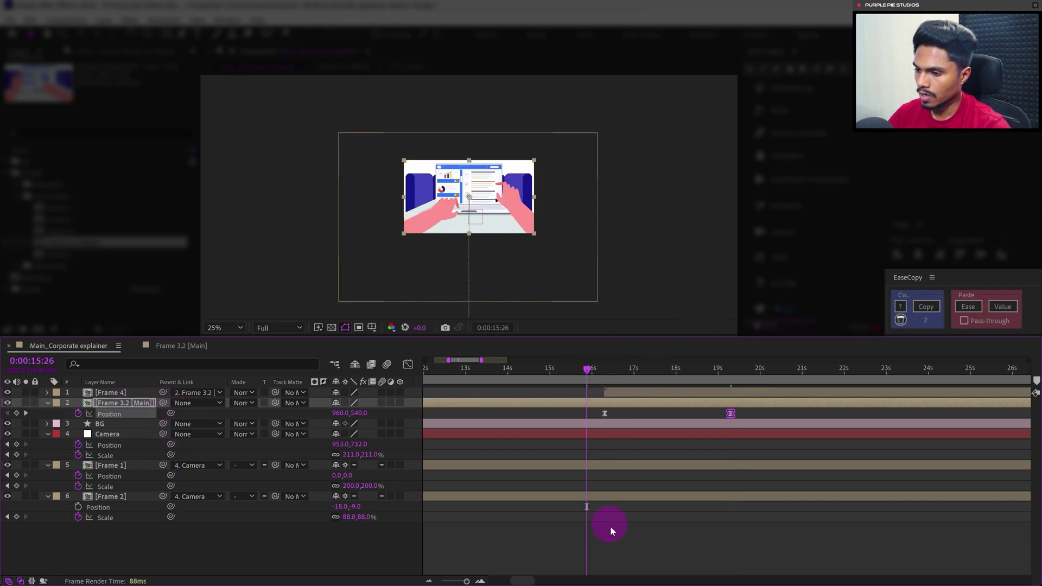
click(610, 526)
key(period)
key(period)
key(space)
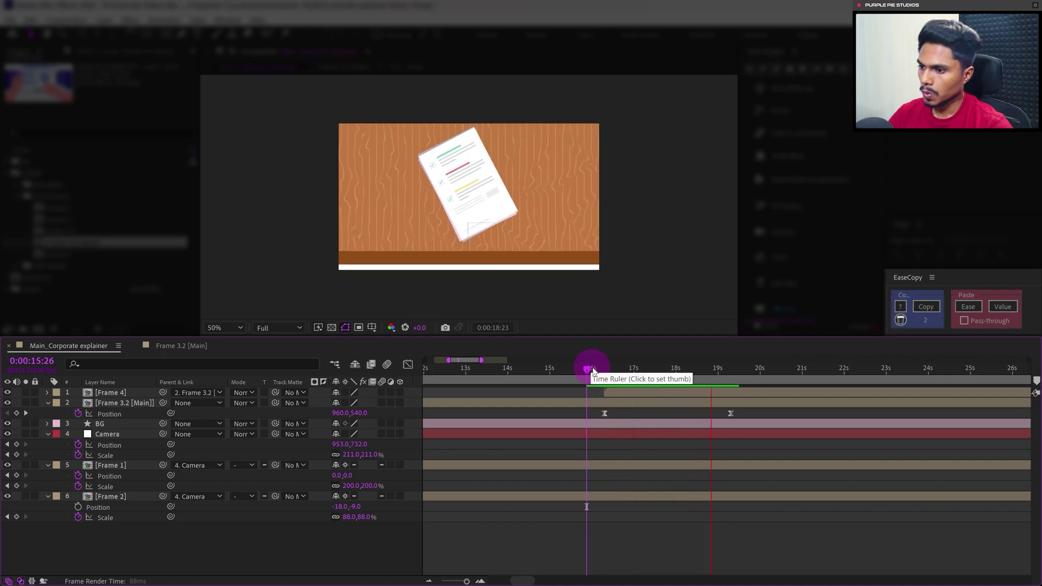
drag(613, 368, 747, 394)
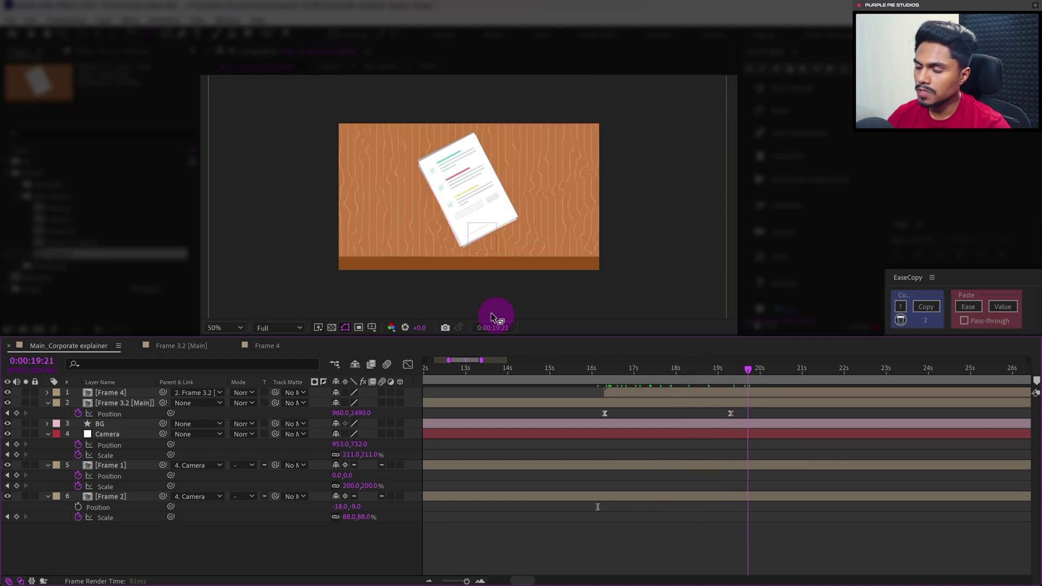
Step: In the Frame 4 composition, hide DOC details and Layers 35, 21, 22 and 23 to leave only the table
click(271, 347)
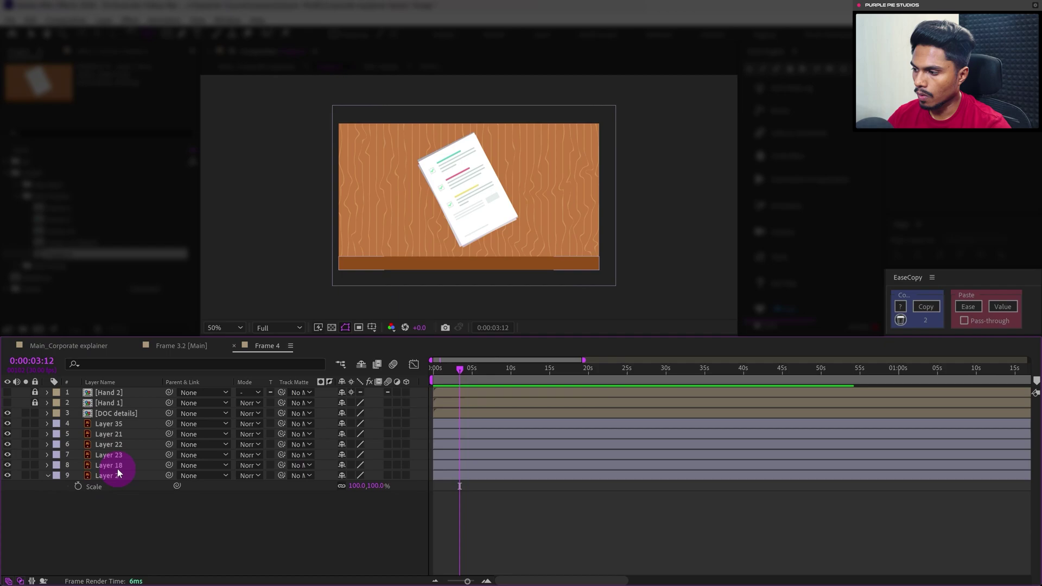
click(115, 455)
shift+click(115, 422)
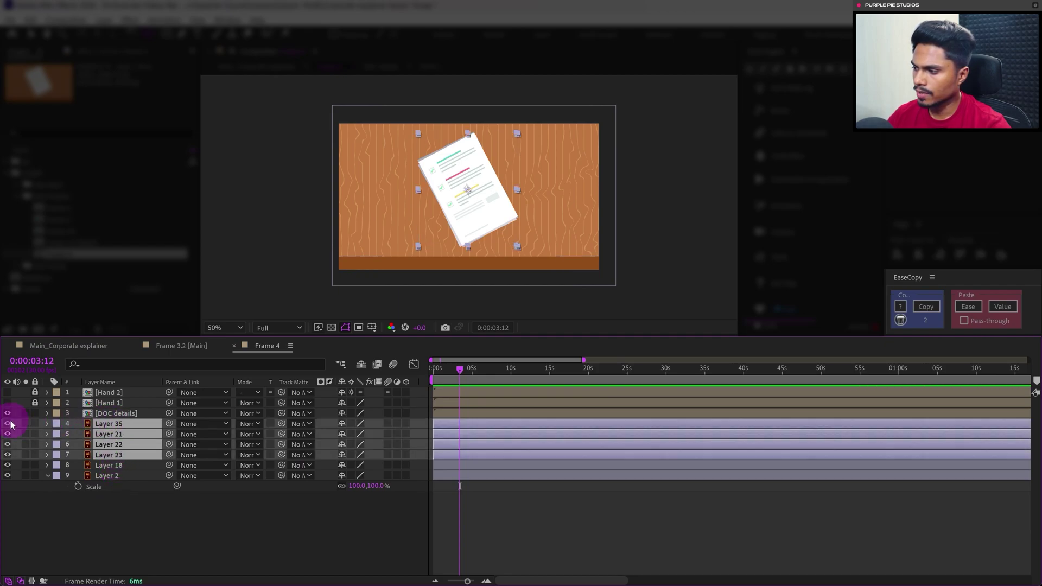
mouse_move(11, 423)
mouse_down()
mouse_move(10, 453)
mouse_move(8, 413)
mouse_up()
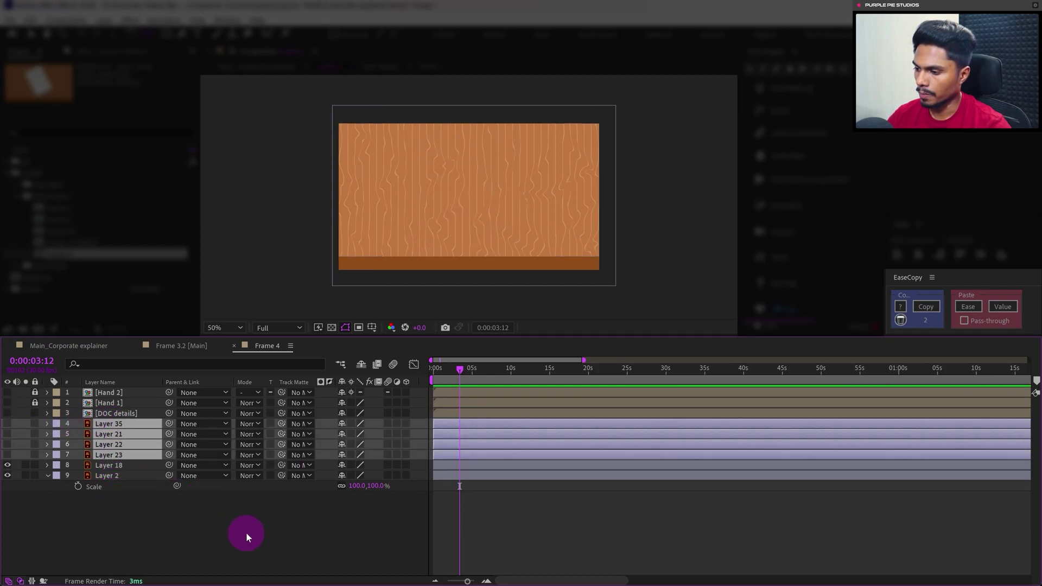
click(200, 513)
Step: Parent Layer 18 to Layer 2 and move Layer 2's anchor point to the middle of its top edge
click(133, 466)
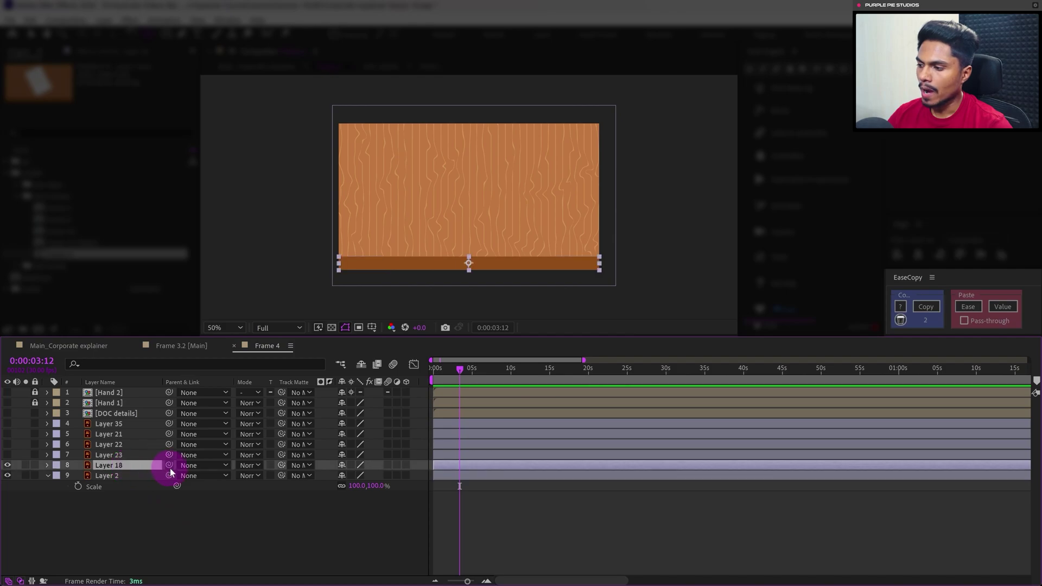
drag(169, 464, 131, 474)
click(131, 475)
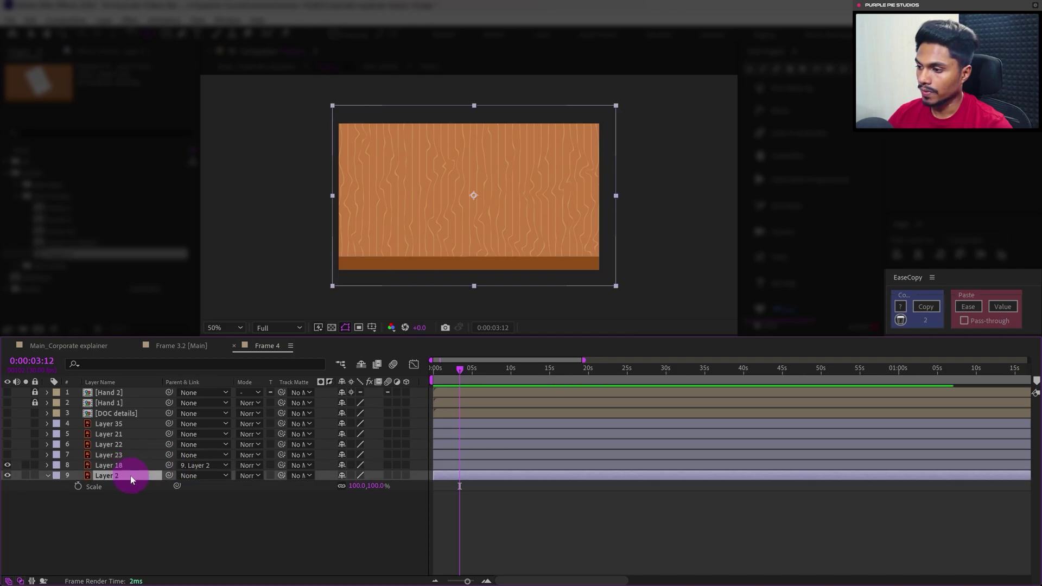
click(474, 197)
drag(475, 197, 474, 106)
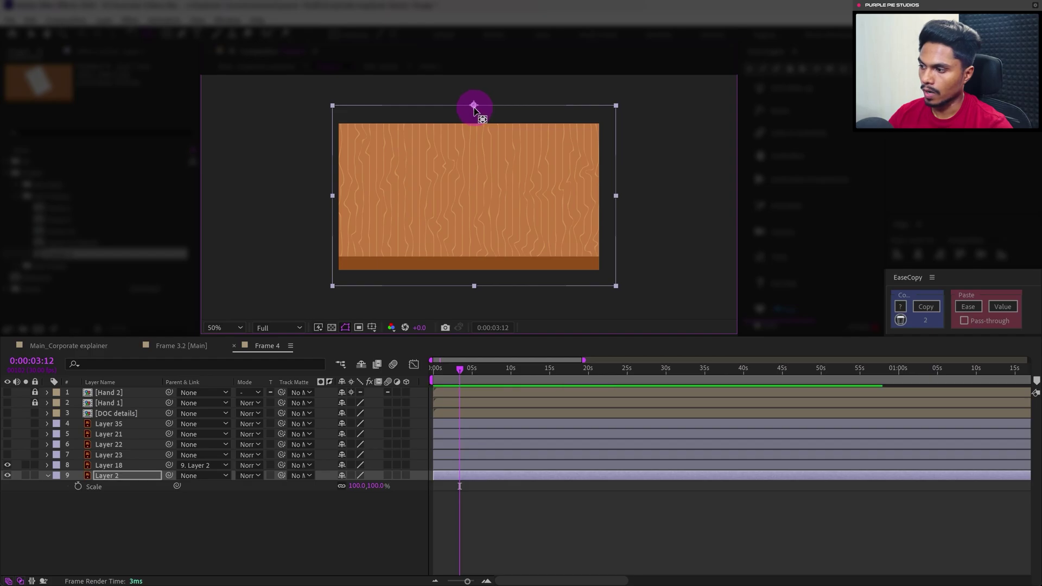
Step: Match Frame 4's time to the end of the main Position move and set a Scale keyframe on Layer 2 at 0:00:03:00
click(89, 350)
click(702, 426)
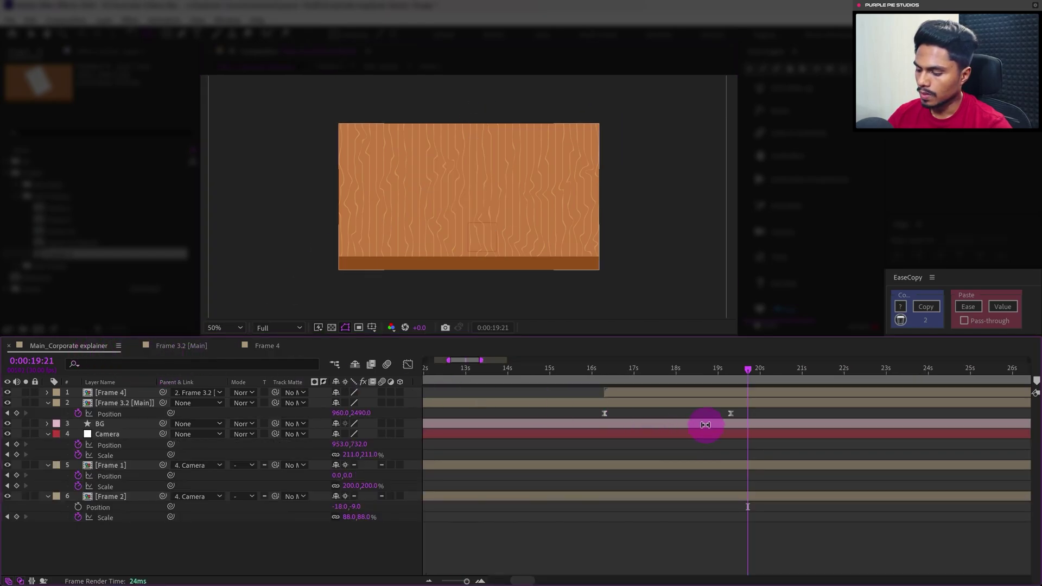
click(847, 462)
click(266, 347)
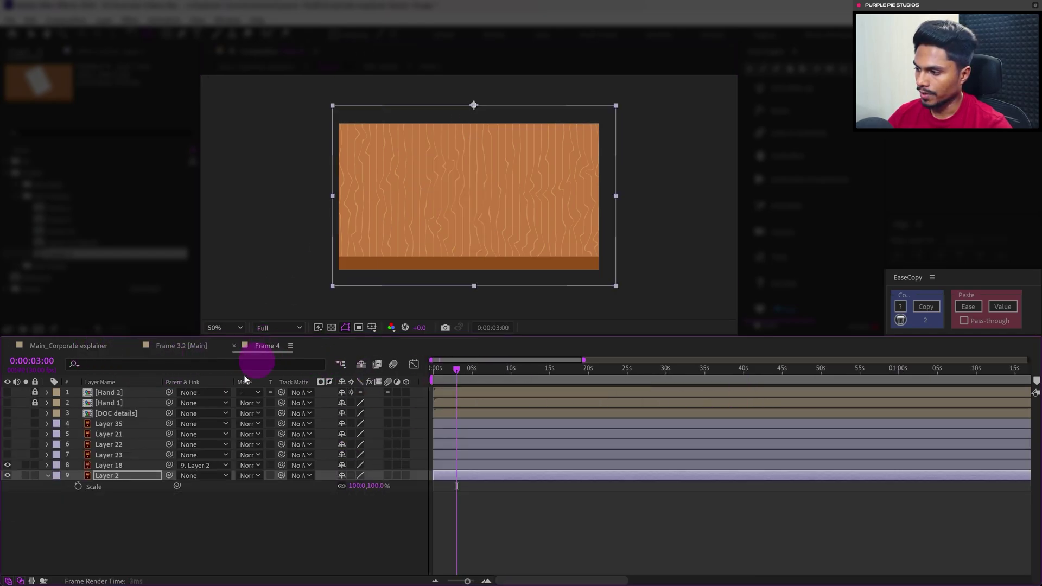
click(78, 486)
Step: Go to the start of Frame 4 and add a Scale keyframe on Layer 2 at 0:00:00:00
click(78, 351)
key(i)
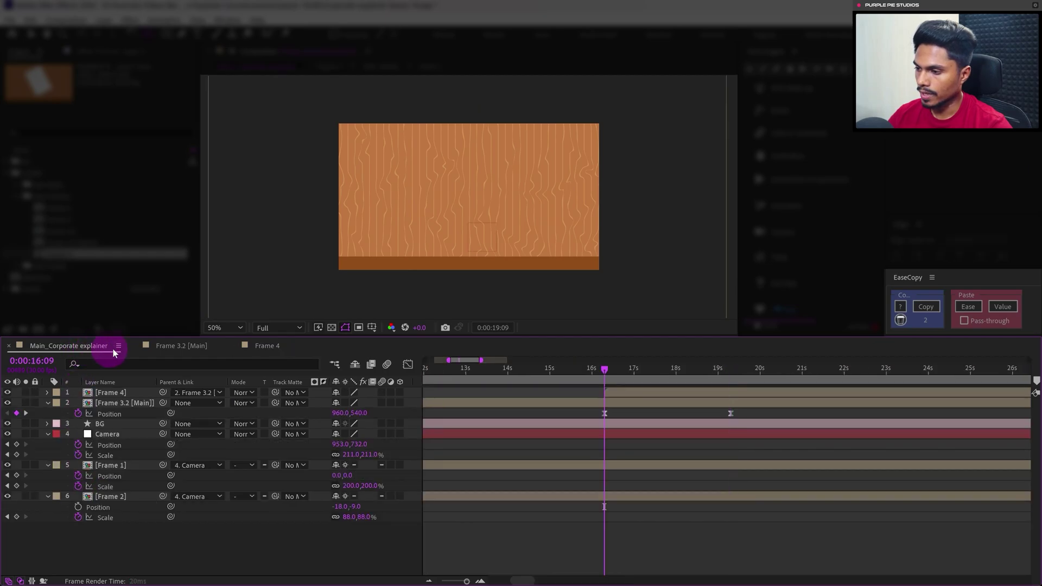
click(255, 347)
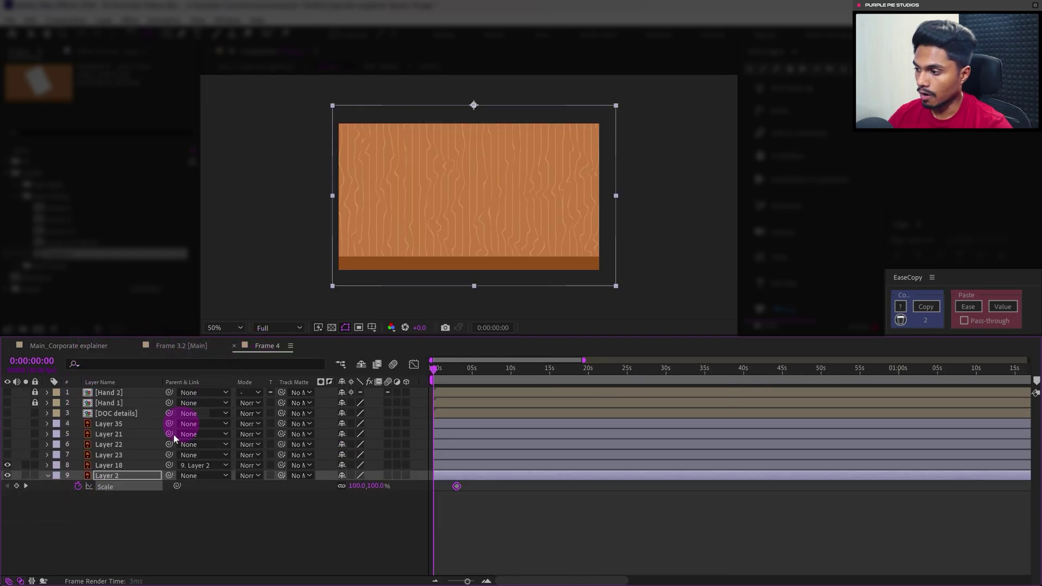
click(18, 485)
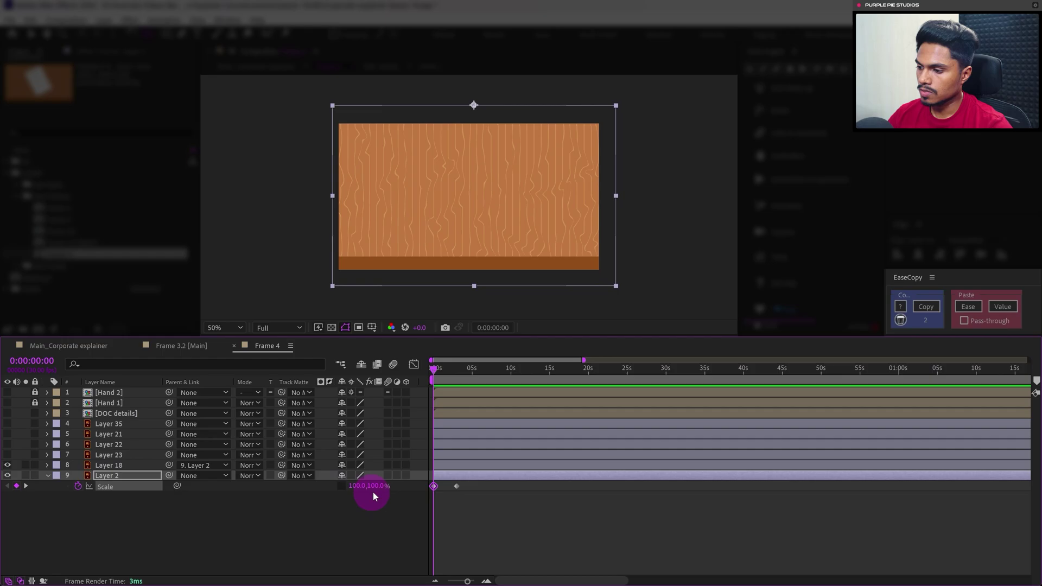
Step: Squash the table at the start of Frame 4 by setting Layer 2's Scale to 100, 60% at 0:00:00:00
key(Down)
key(Down)
key(Down)
key(Down)
key(Down)
key(Down)
key(Down)
key(Down)
key(Down)
key(Down)
key(Down)
key(Down)
key(Down)
key(Down)
key(Down)
key(Down)
key(Down)
key(Down)
key(Down)
key(Down)
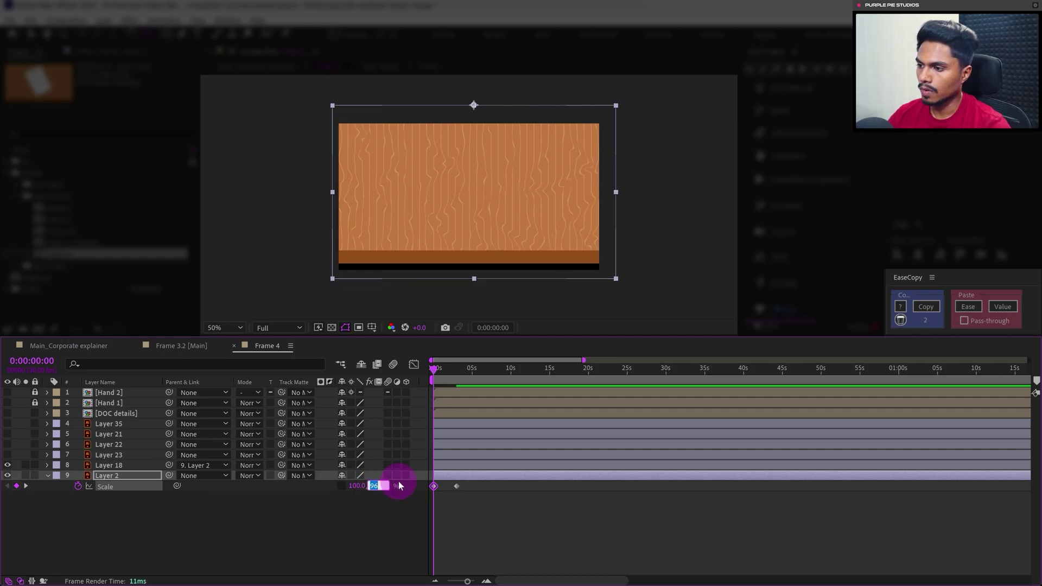
key(Down)
key(Down)
key(Down)
key(Down)
key(Down)
key(Down)
key(Down)
key(Down)
key(Down)
key(Down)
key(Down)
key(Down)
key(Down)
key(Down)
key(Down)
key(Down)
key(Down)
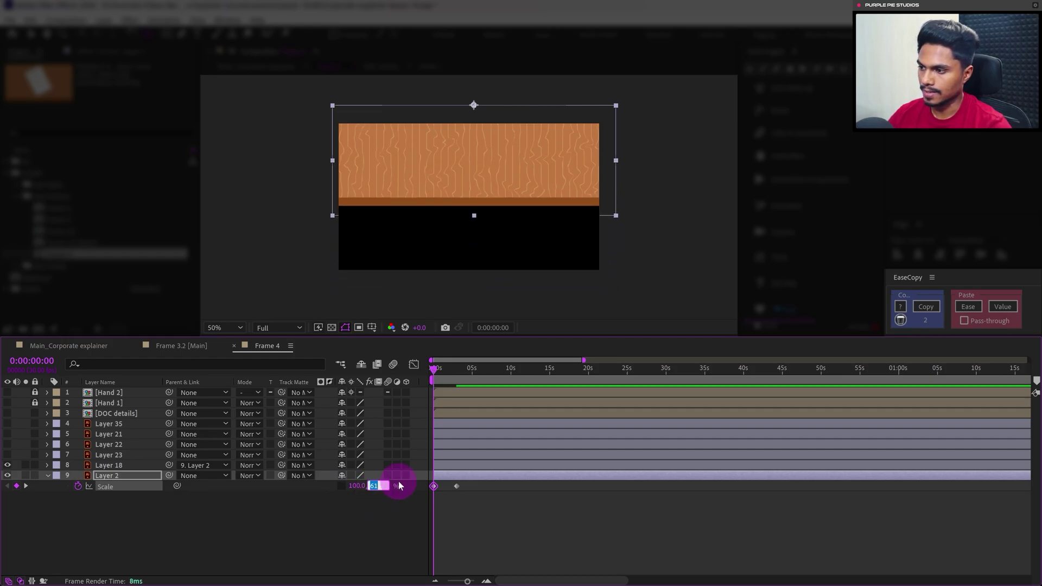
Step: Copy the easing from Frame 3.2 [Main]'s Position keyframes and paste it onto both Scale keyframes of Layer 2 in Frame 4
click(65, 350)
click(66, 347)
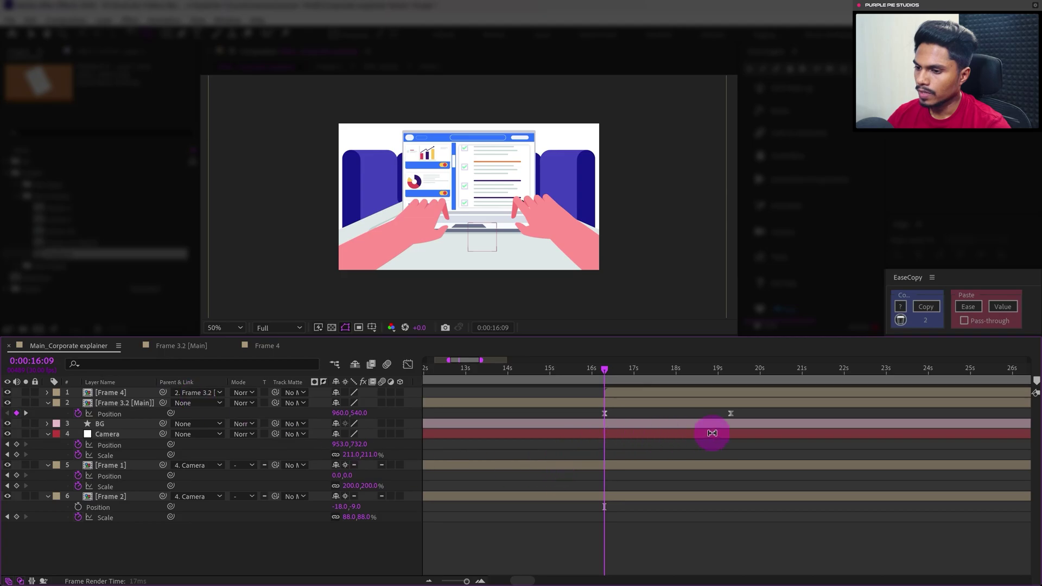
drag(734, 414, 596, 418)
click(926, 307)
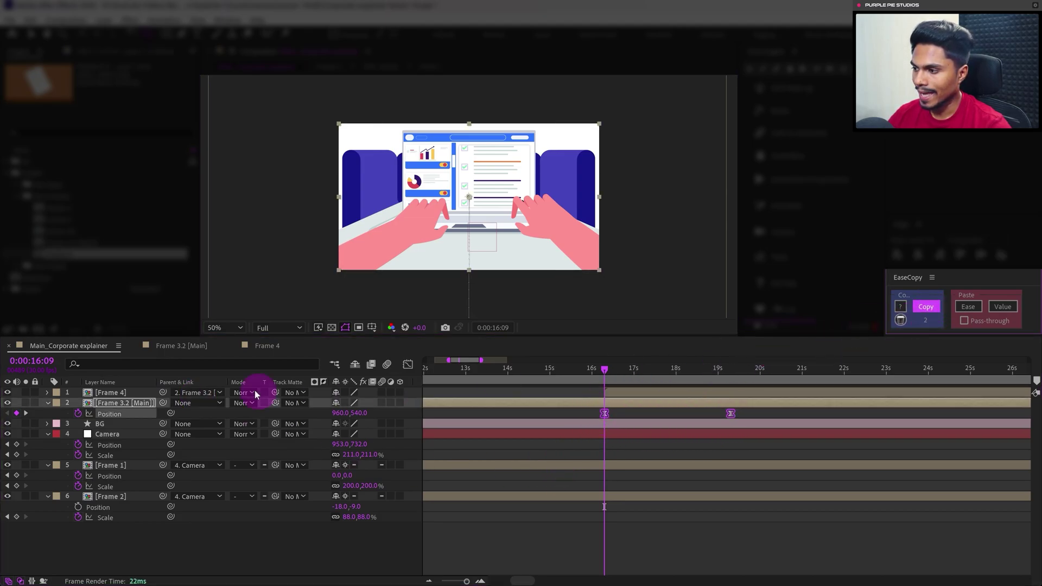
click(260, 350)
drag(470, 483, 428, 491)
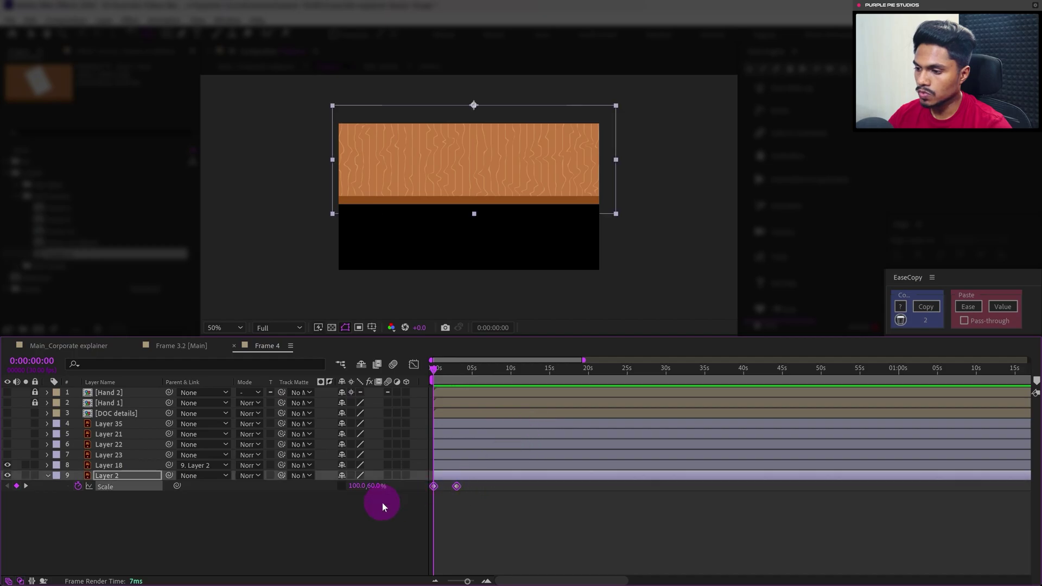
click(968, 307)
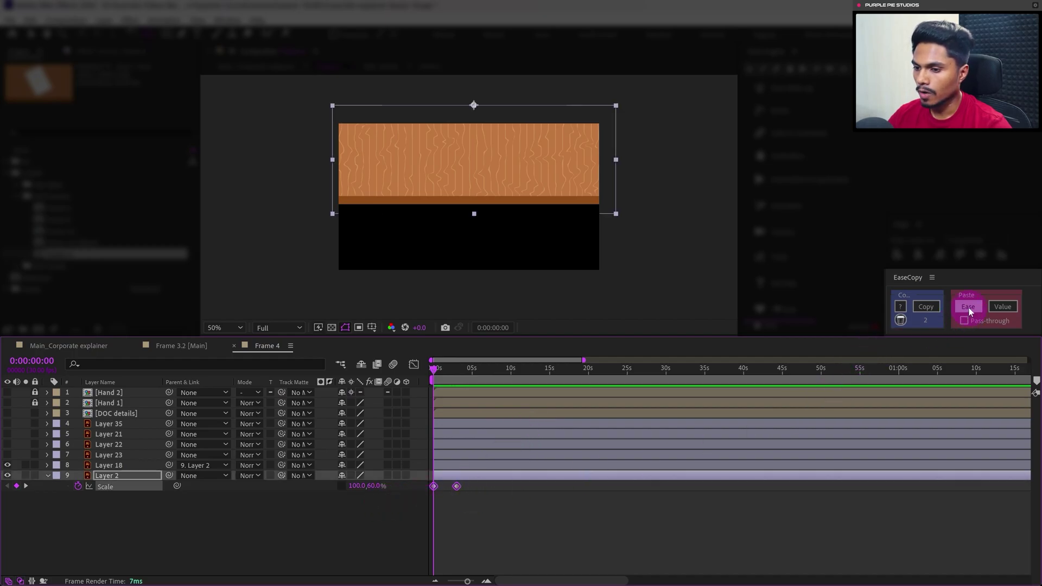
Step: From the main composition, open the Frame 3.2 [Main] precomp and unlock the Chair b and Chair a layers
click(68, 346)
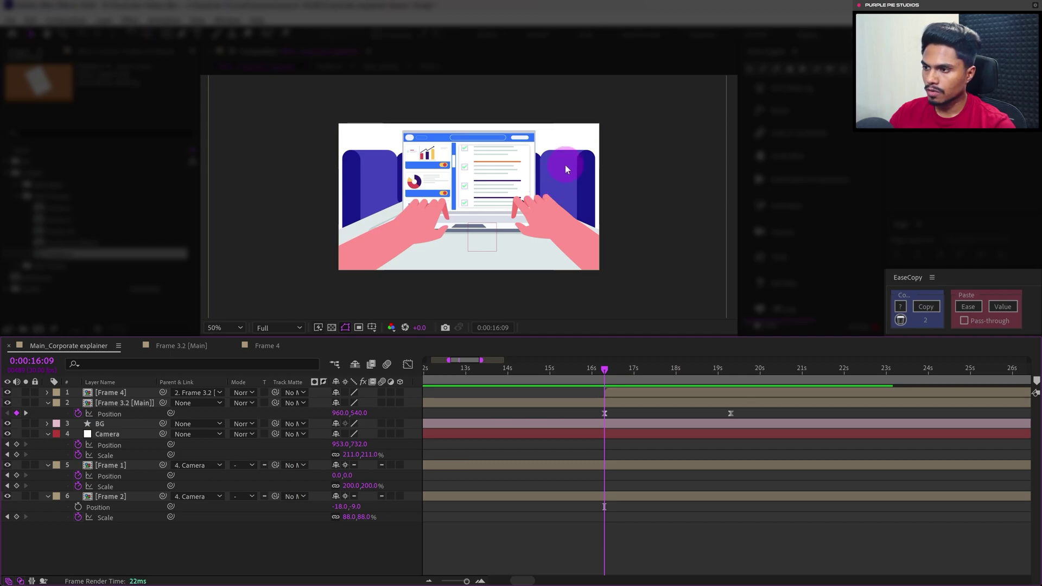
click(539, 161)
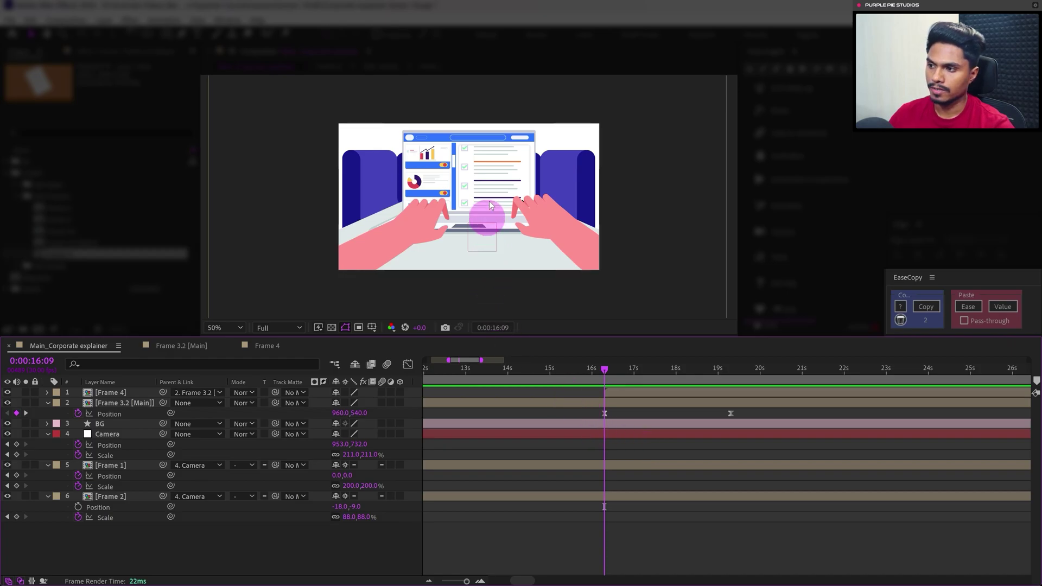
click(120, 421)
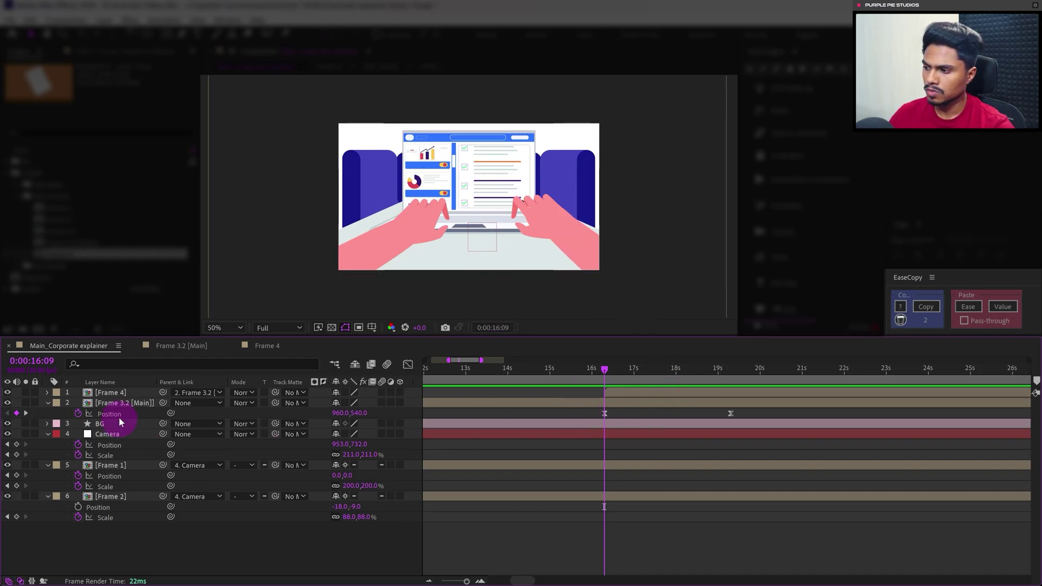
double_click(126, 402)
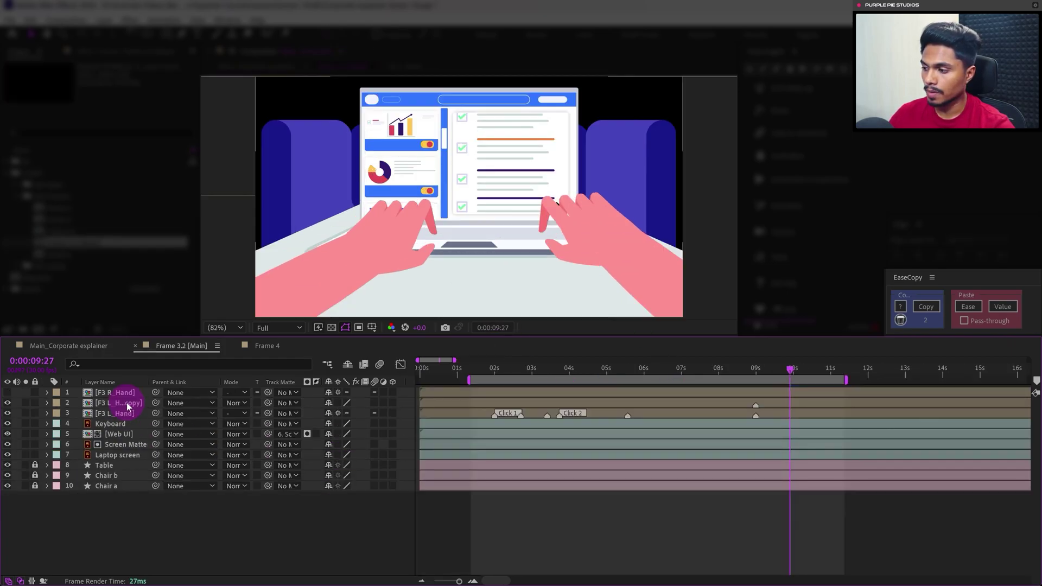
click(57, 499)
click(35, 479)
drag(33, 475, 33, 488)
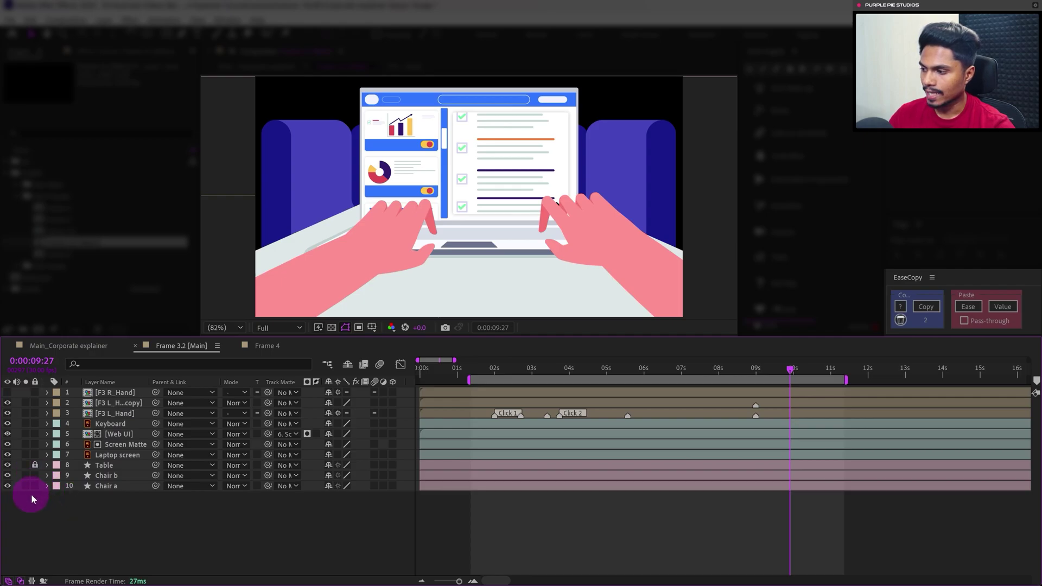
Step: Add Position keyframes to Chair a and Chair b at 0:00:09:27
click(104, 476)
shift+click(110, 487)
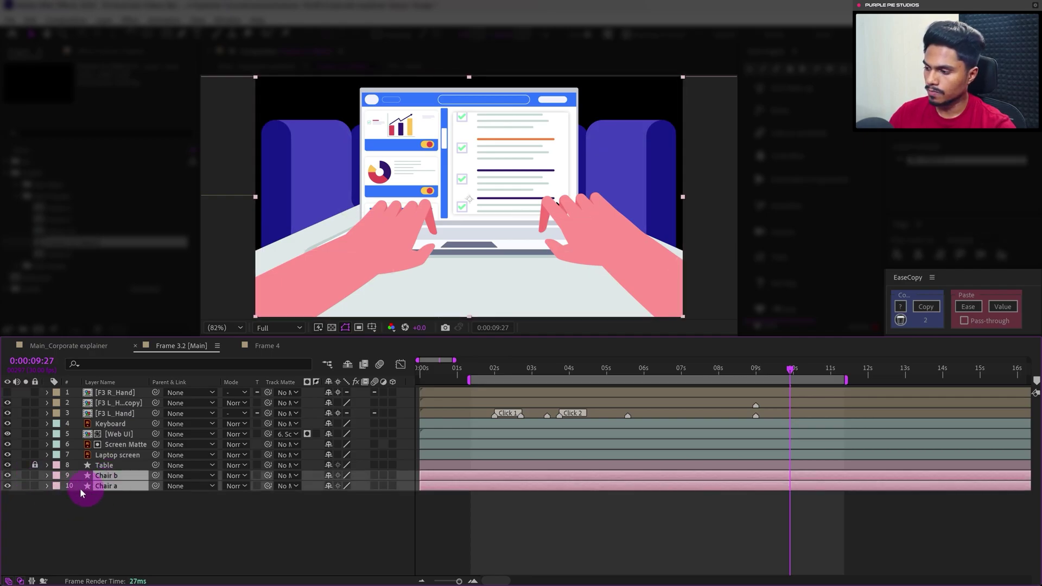
key(alt+shift+p)
Step: Match the time to the end of the main Position move and add Position keyframes to both chairs at 0:00:12:27
click(74, 363)
click(82, 346)
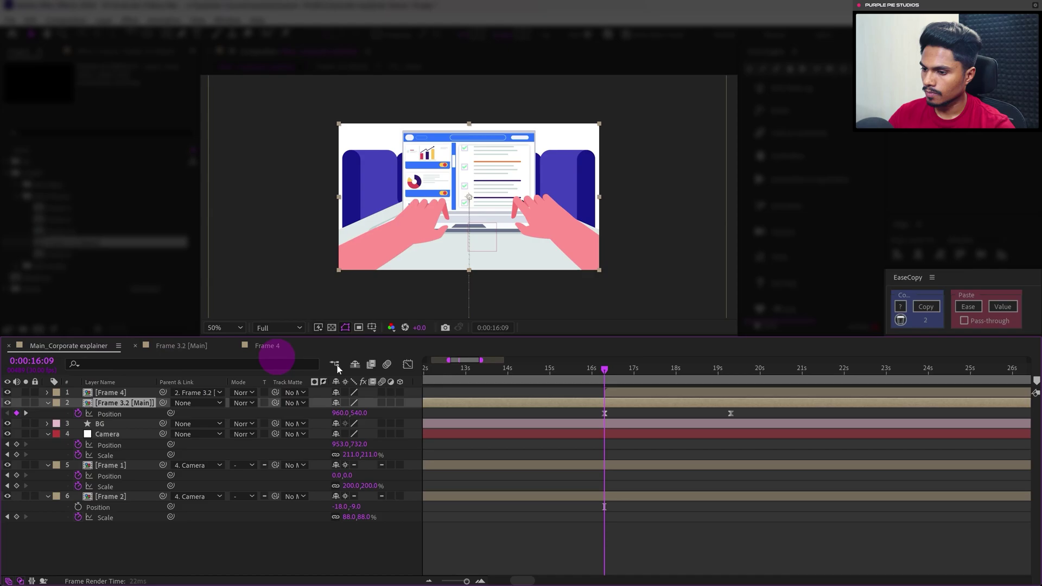
key(k)
click(181, 345)
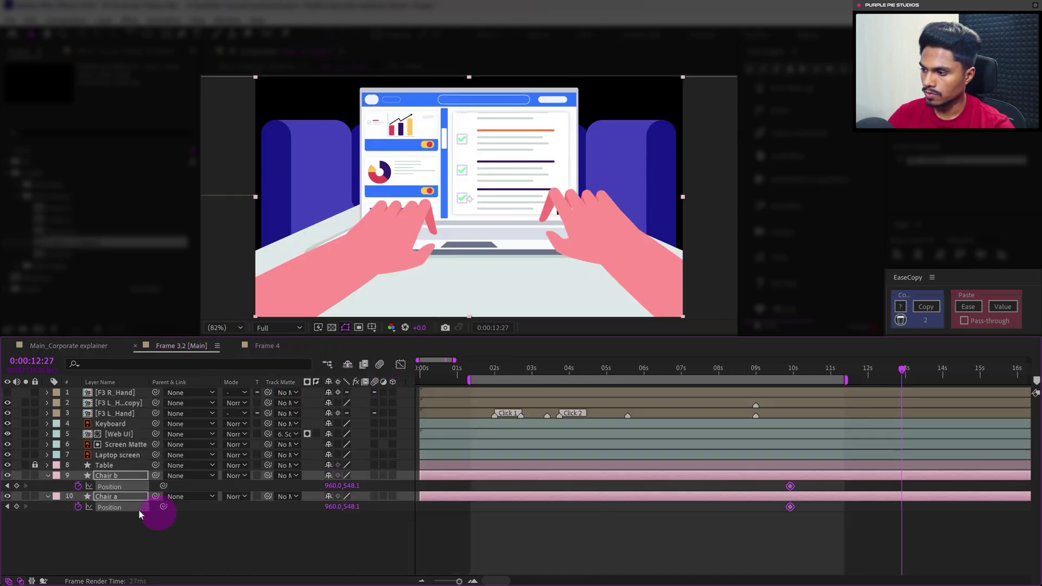
scroll(673, 529, right, 6)
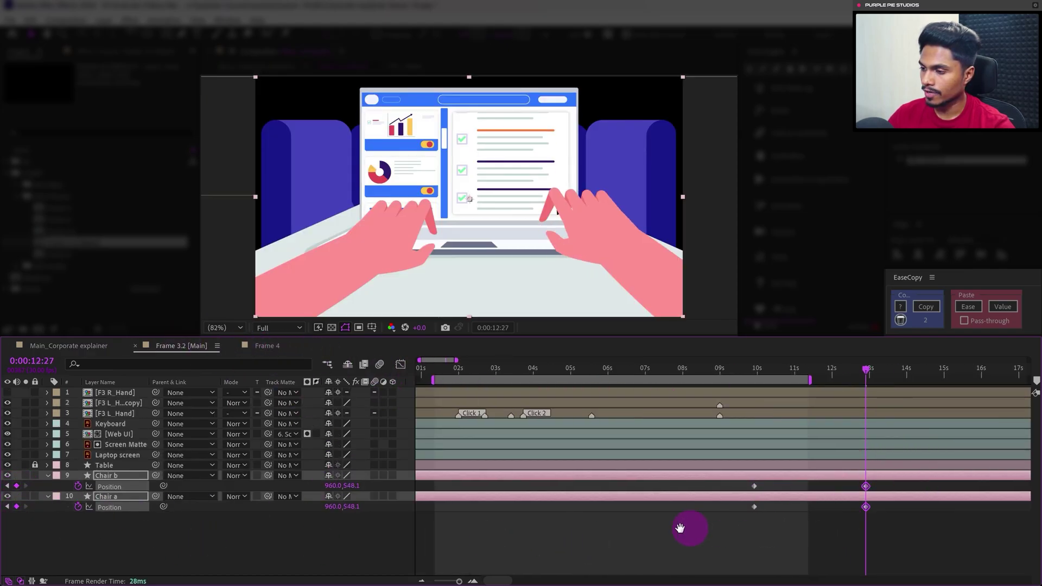
Step: Raise Chair a to Position 960, 438.1 at the 0:00:12:27 keyframe
click(105, 515)
click(121, 496)
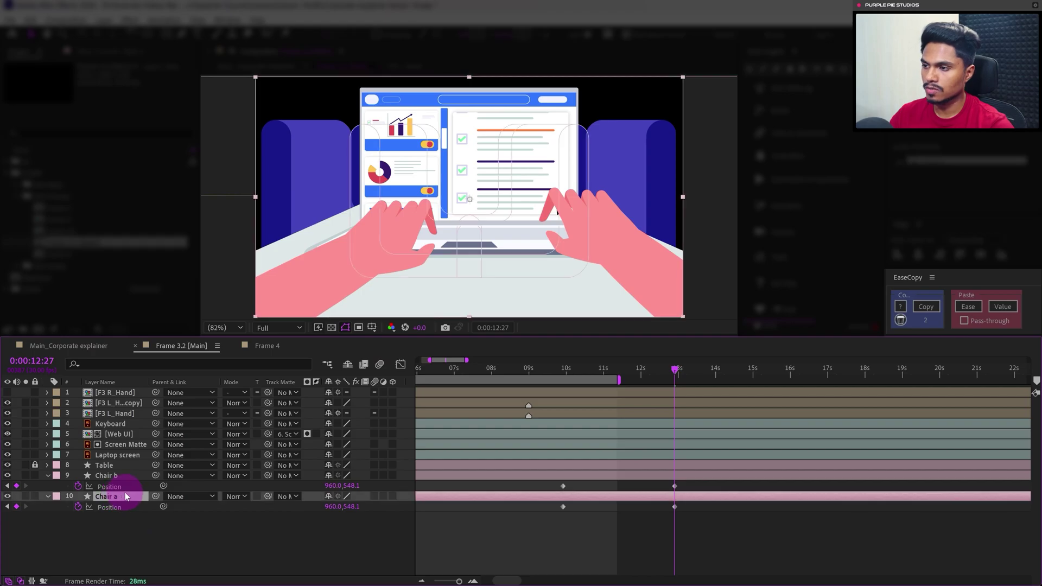
key(shift+Up)
key(shift+Up)
key(shift+Up)
key(shift+Up)
key(shift+Up)
key(shift+Up)
key(shift+Up)
key(shift+Up)
key(shift+Up)
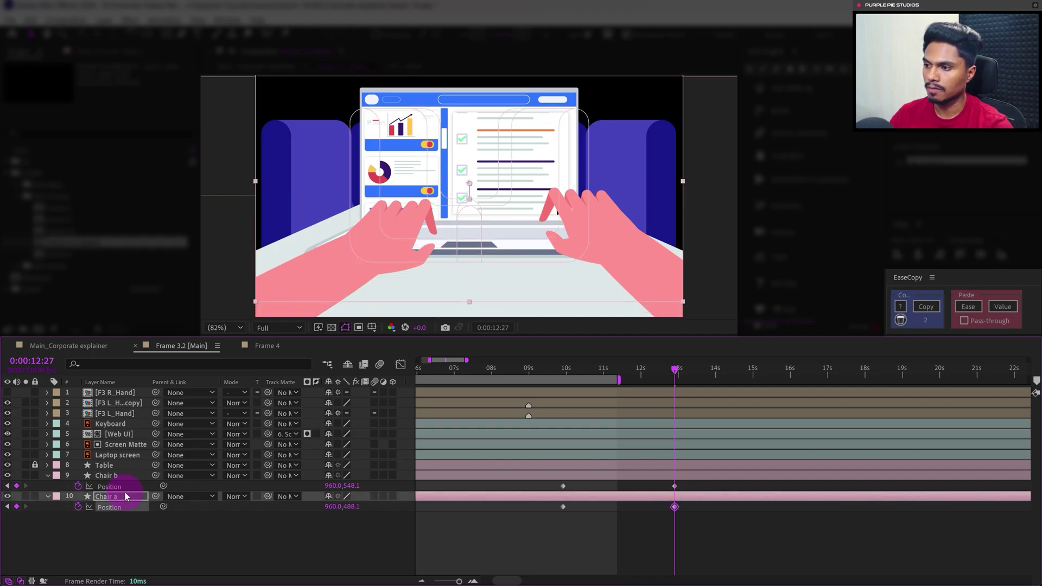
key(shift+Up)
key(shift+Up)
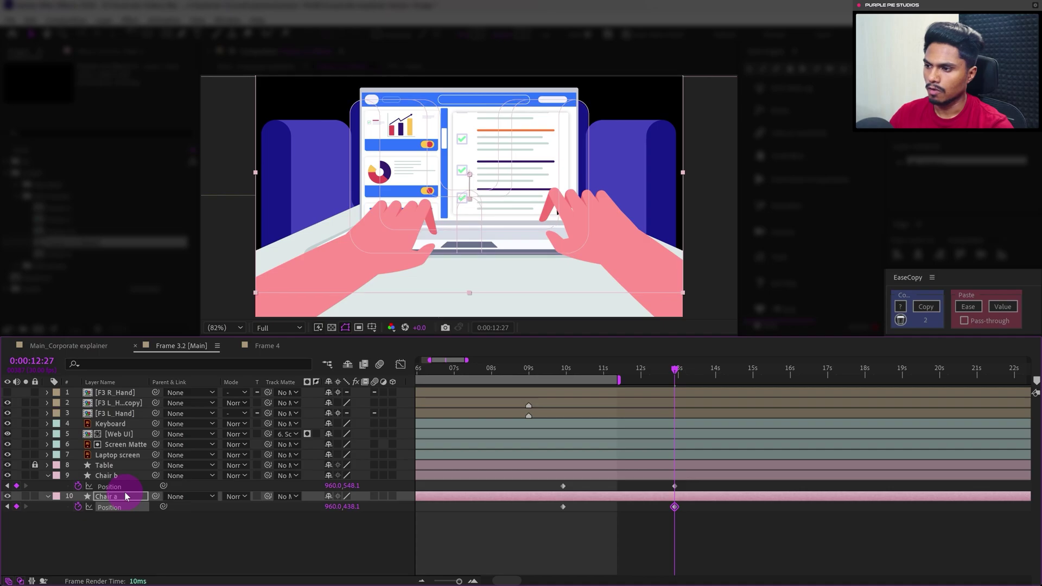
Step: Raise Chair b less than Chair a, to Position 960, 507.1 at 0:00:12:27
click(116, 479)
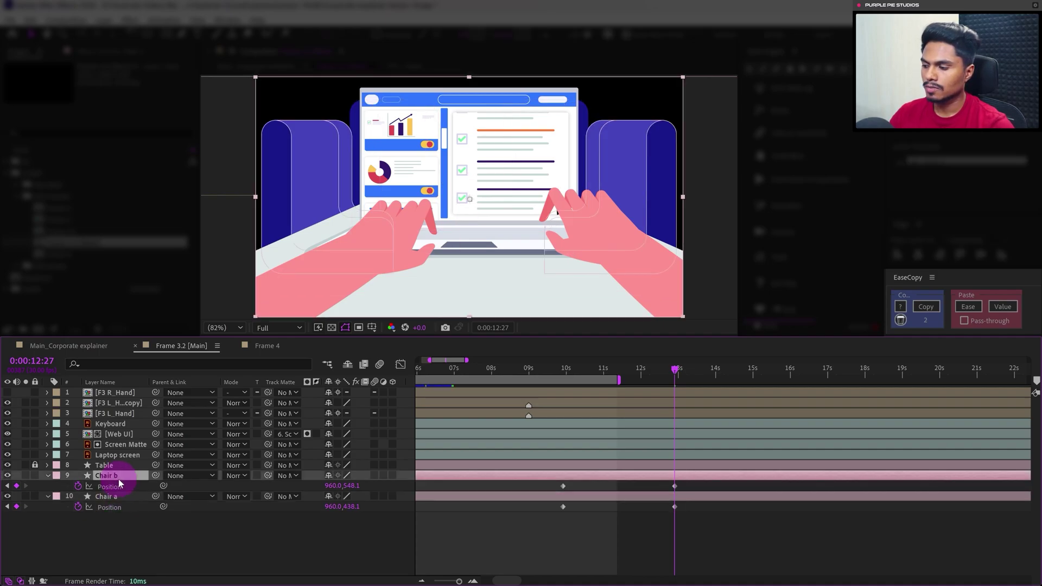
key(shift+Up)
key(shift+Up)
key(shift+Up)
key(shift+Up)
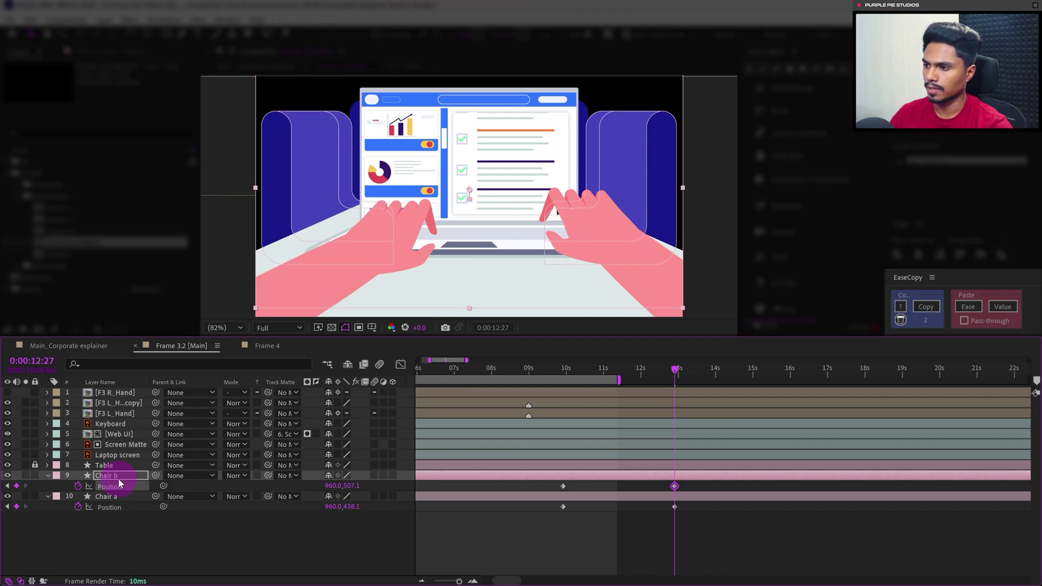
Step: Paste the copied easing onto all Position keyframes of Chair b and Chair a
drag(695, 482, 561, 513)
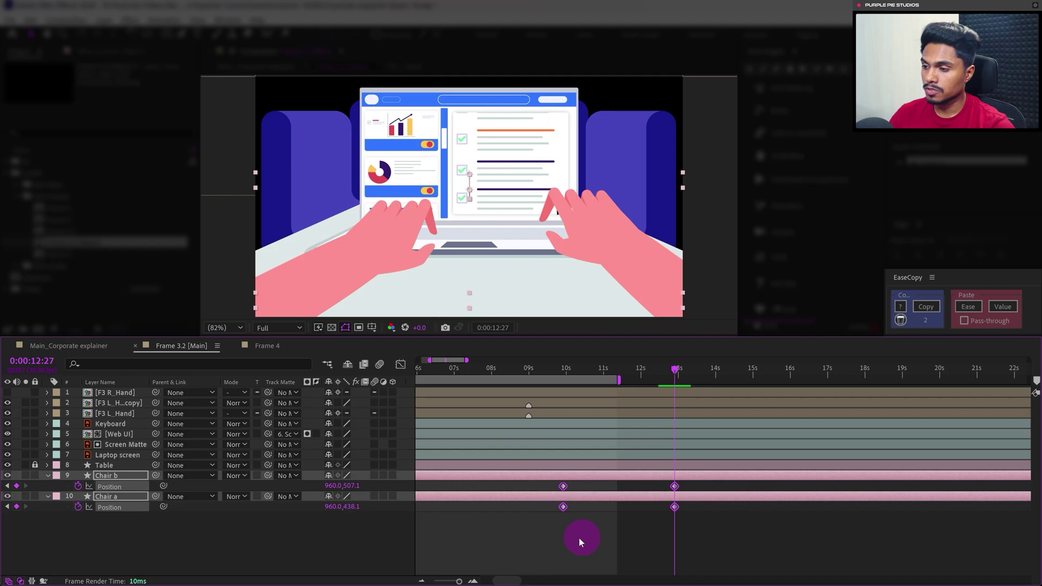
click(495, 537)
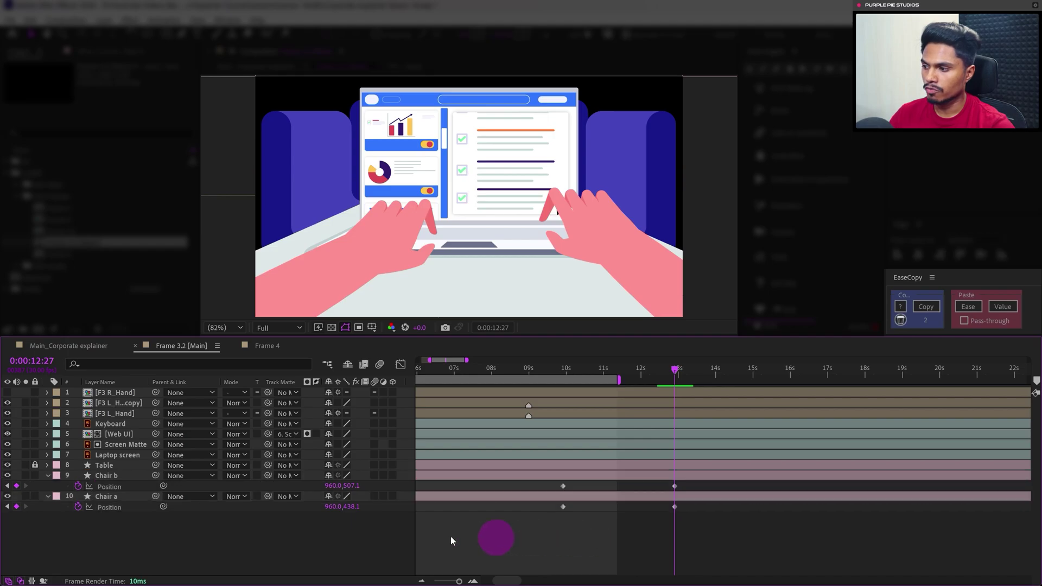
click(115, 497)
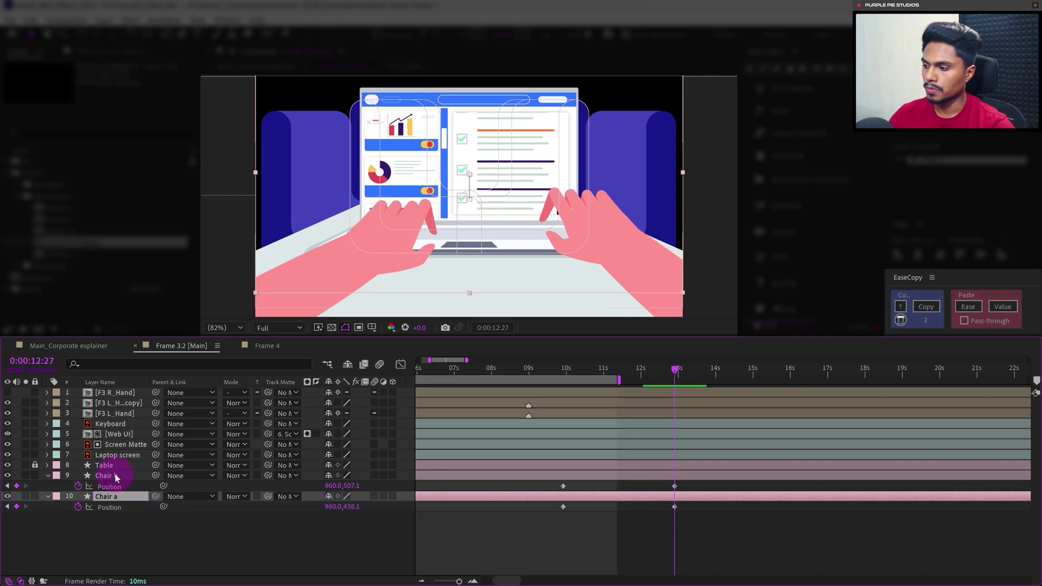
click(115, 475)
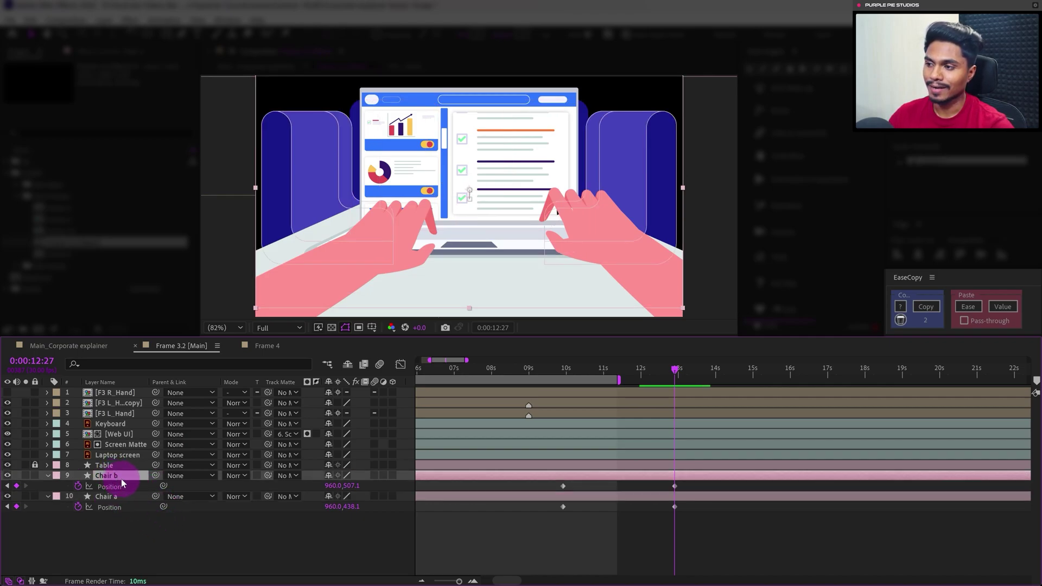
click(461, 497)
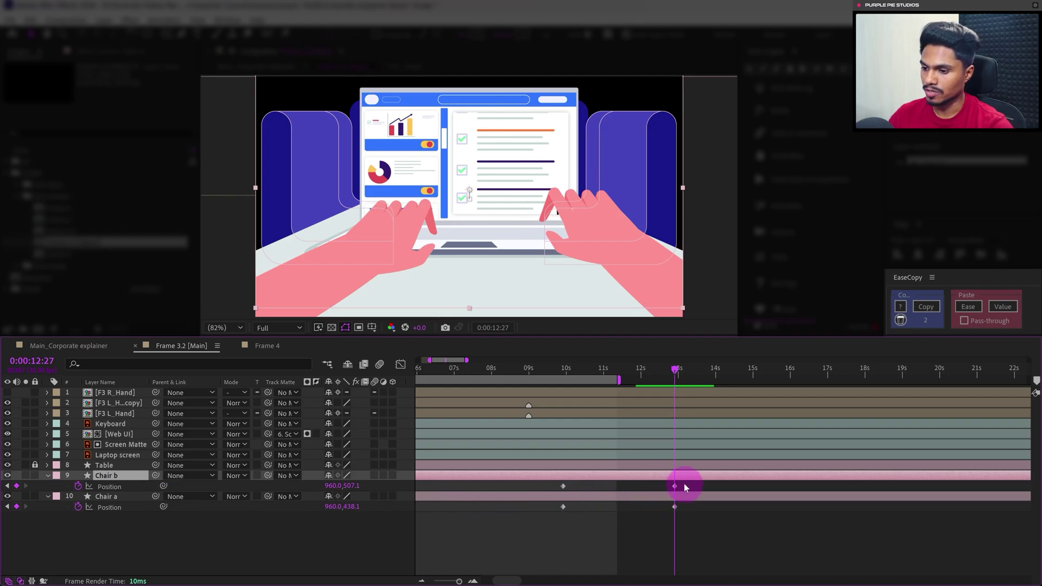
drag(685, 487, 571, 516)
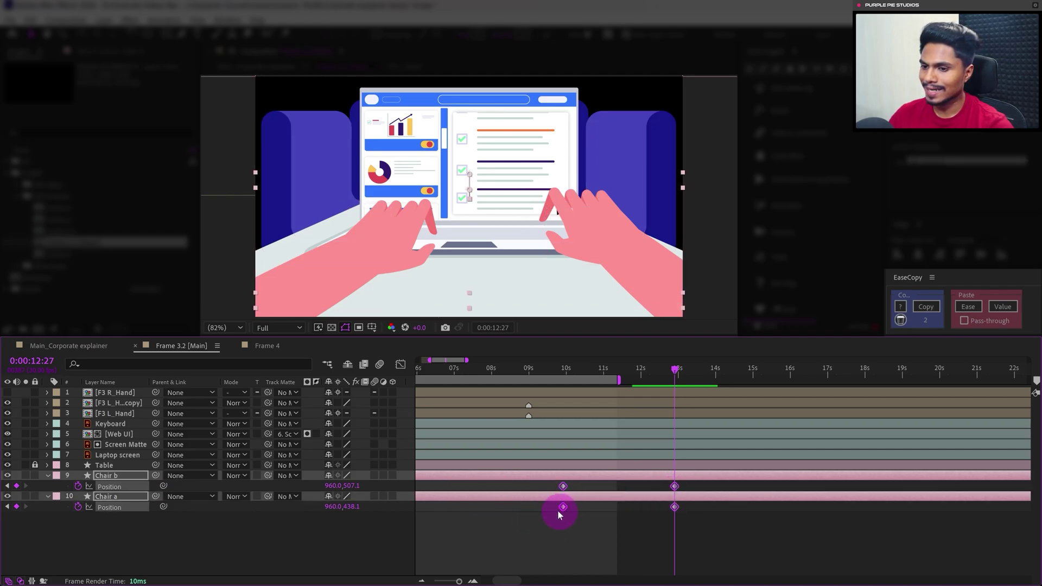
click(972, 308)
click(710, 524)
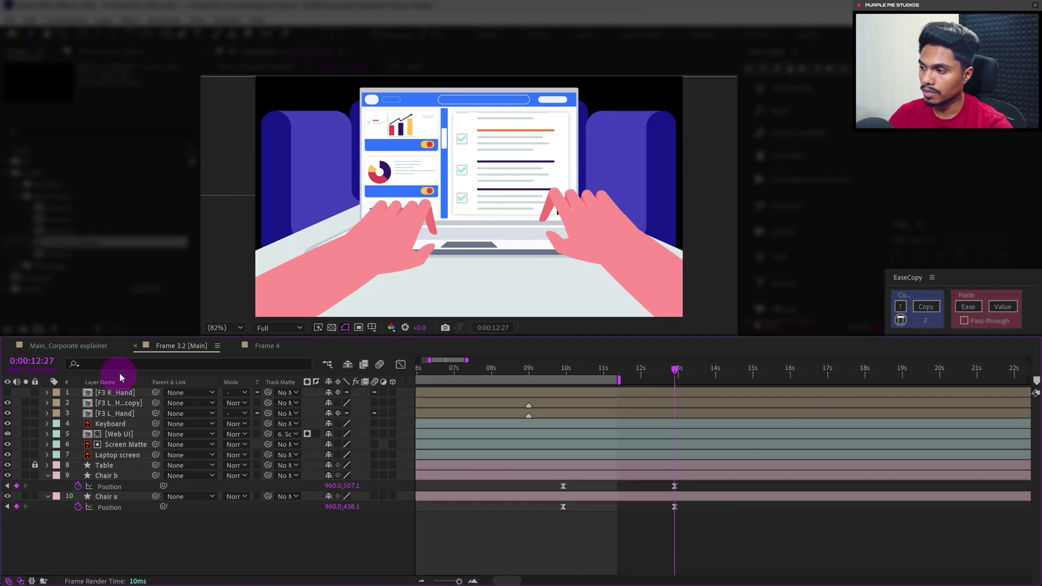
Step: Preview the vertical transition in the Main_Corporate explainer composition and return to the first Position keyframe at 0:00:16:09
click(69, 346)
key(space)
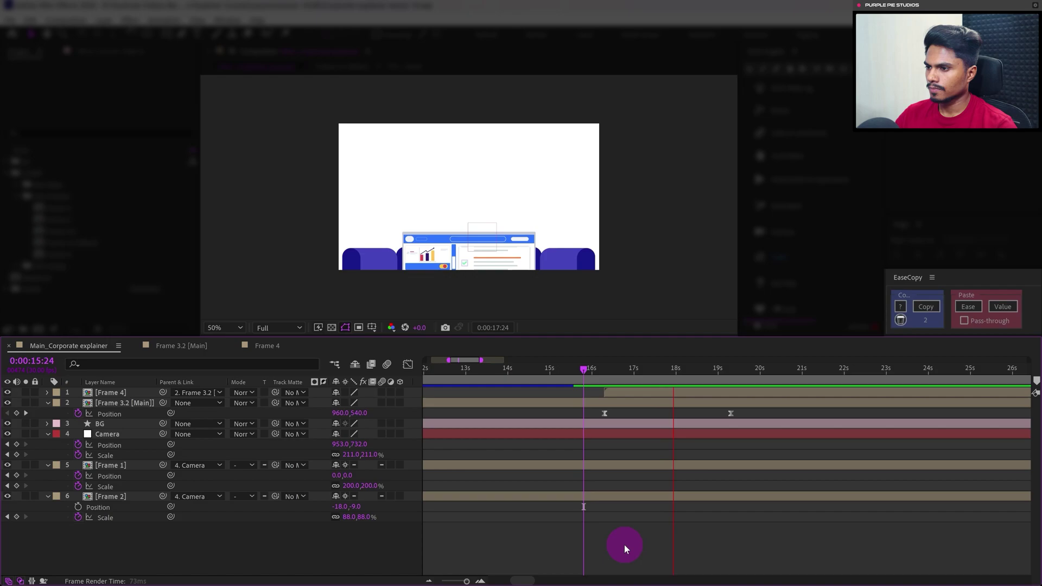
mouse_move(601, 370)
mouse_down()
mouse_move(631, 372)
mouse_move(619, 373)
mouse_up()
key(j)
click(628, 417)
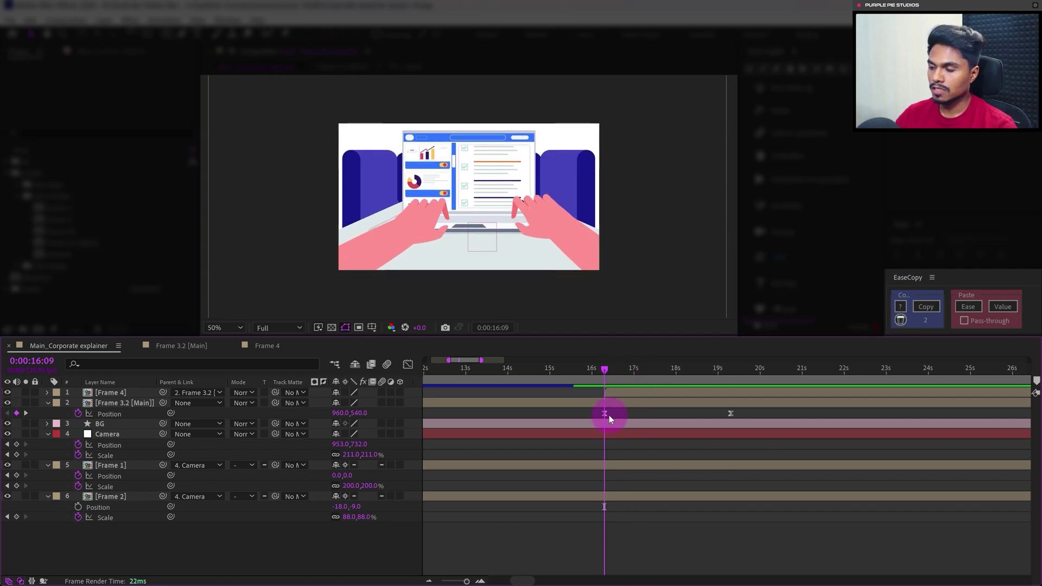
drag(431, 142, 459, 141)
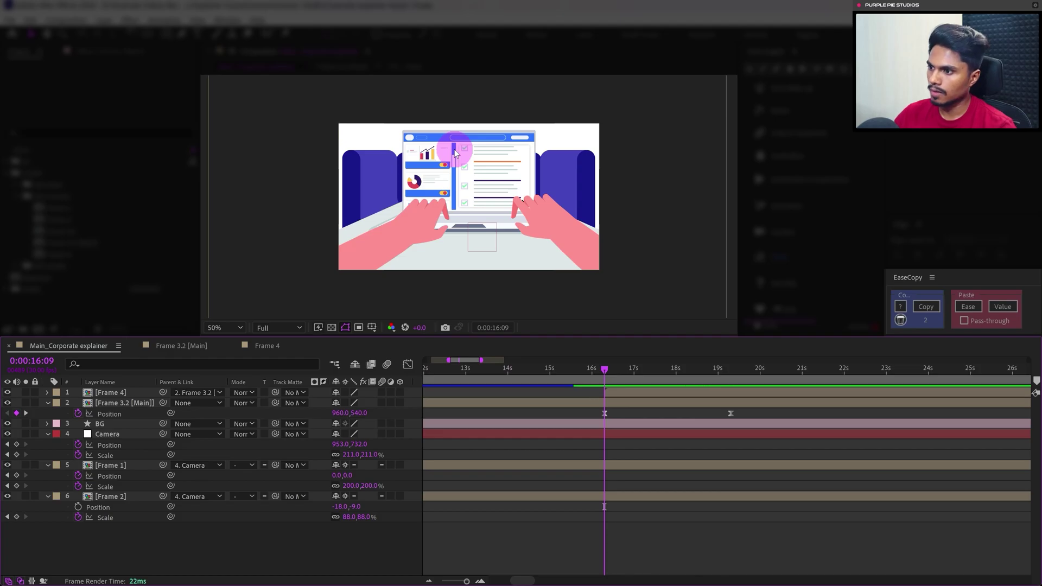
Step: Open the Frame 3.2 [Main] composition and parent the Web UI and Screen Matte layers to the Laptop screen layer
click(130, 405)
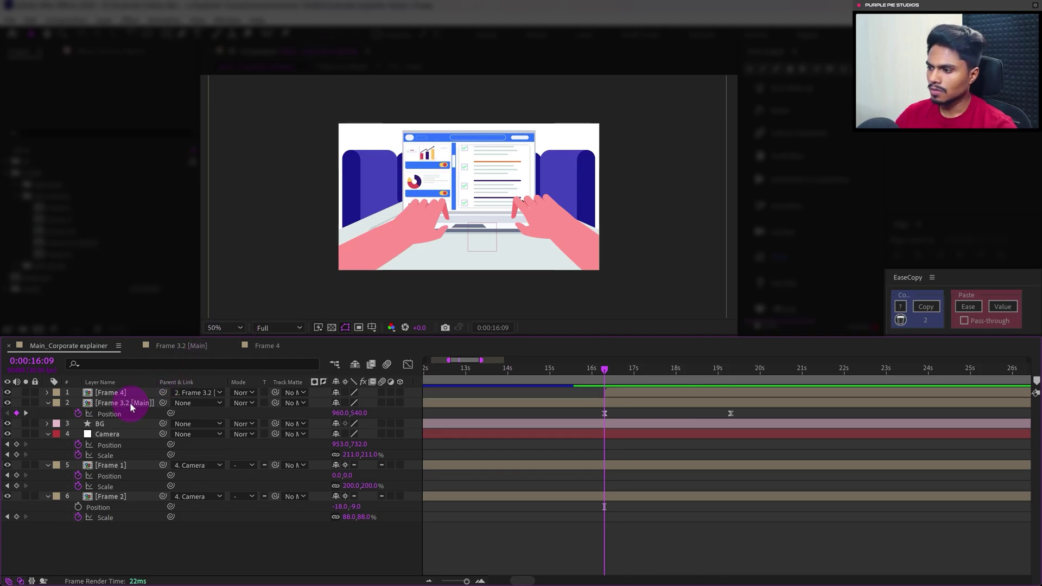
double_click(126, 405)
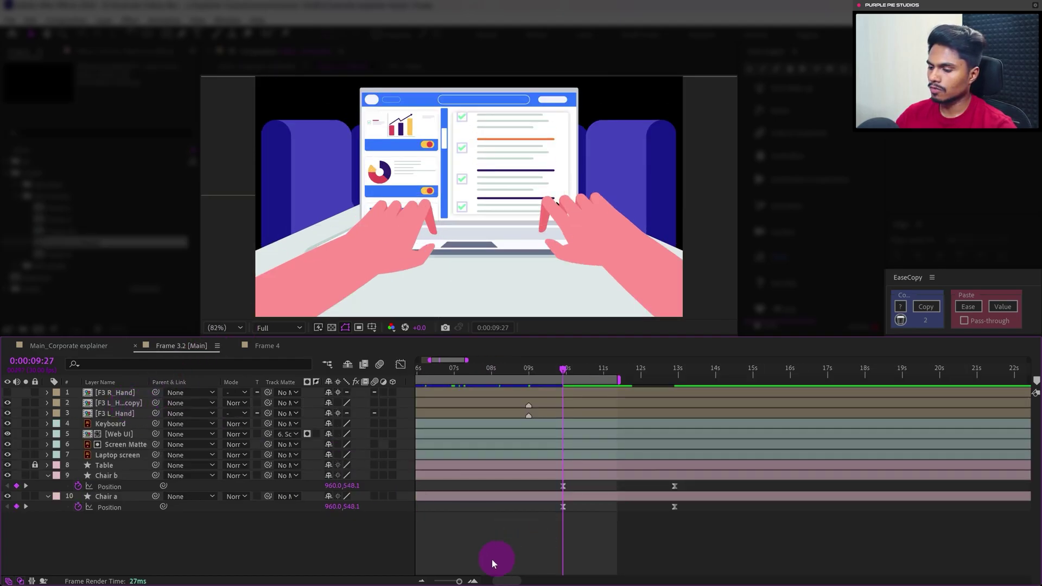
click(122, 434)
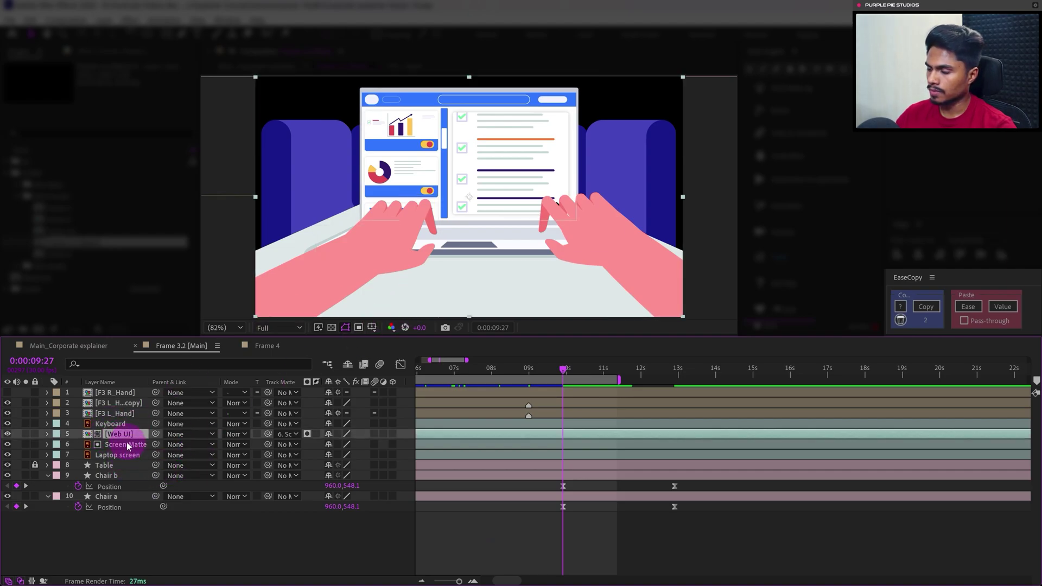
click(127, 444)
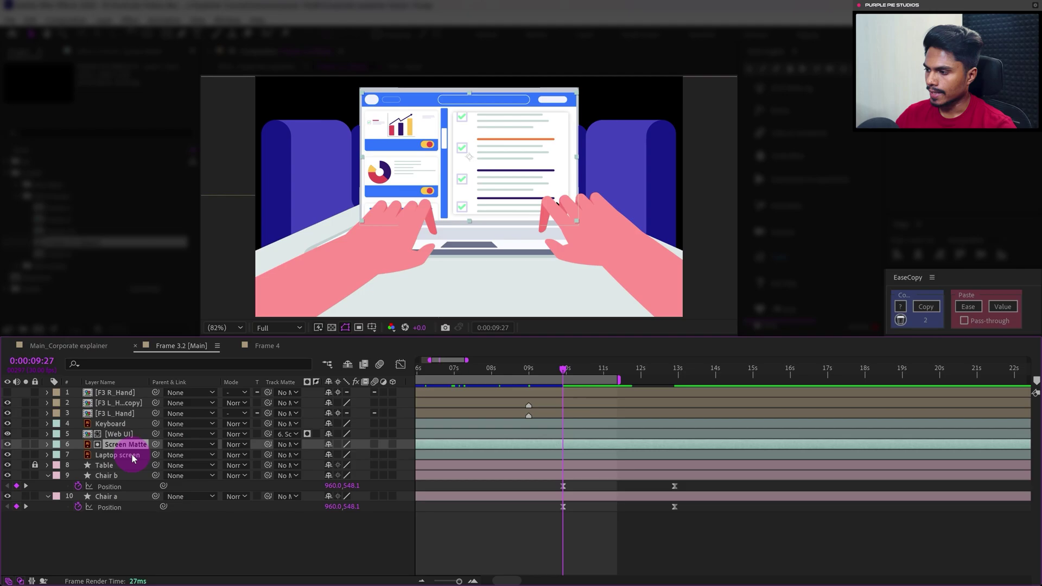
click(131, 456)
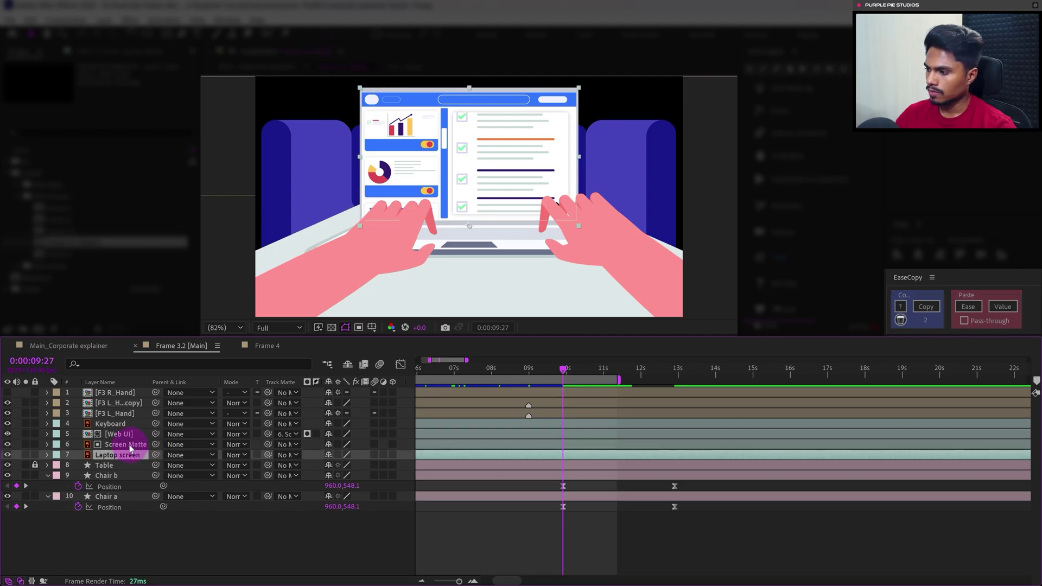
click(128, 444)
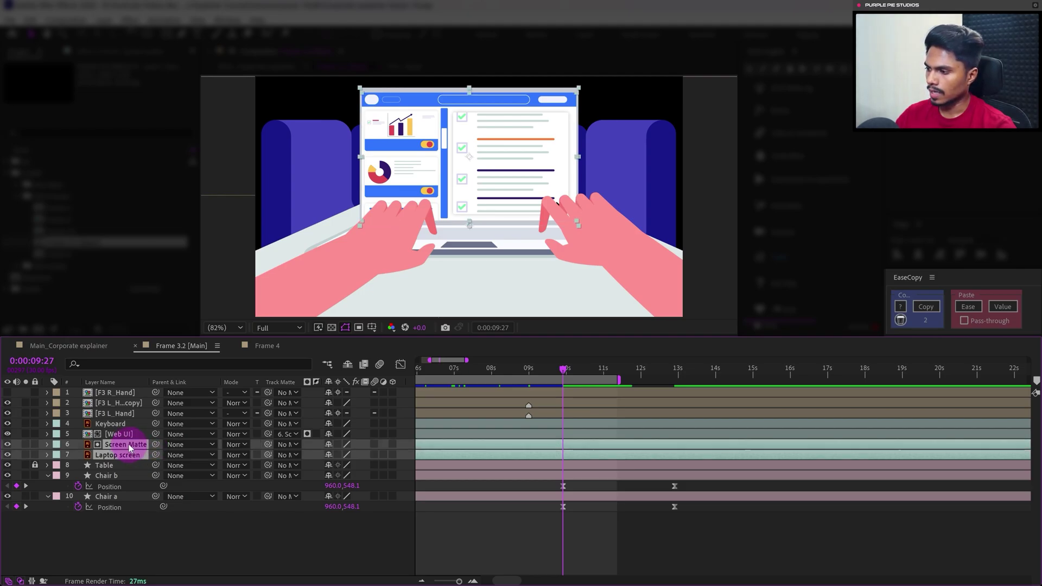
click(128, 433)
shift+click(127, 444)
drag(152, 446, 134, 458)
click(134, 457)
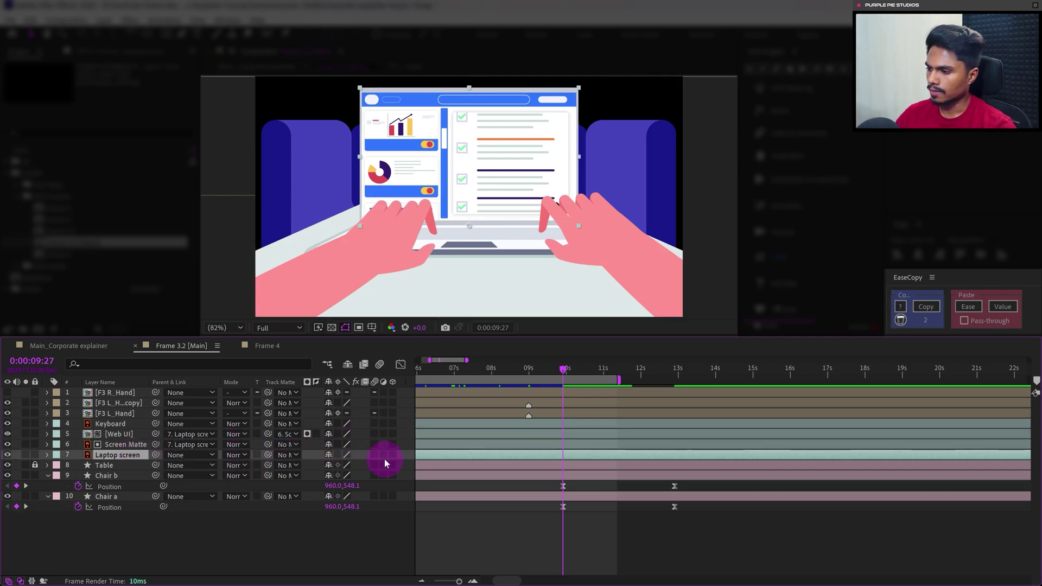
Step: Make the Web UI, Screen Matte and Laptop screen layers 3D and reveal the Laptop screen's rotation properties
shift+click(117, 434)
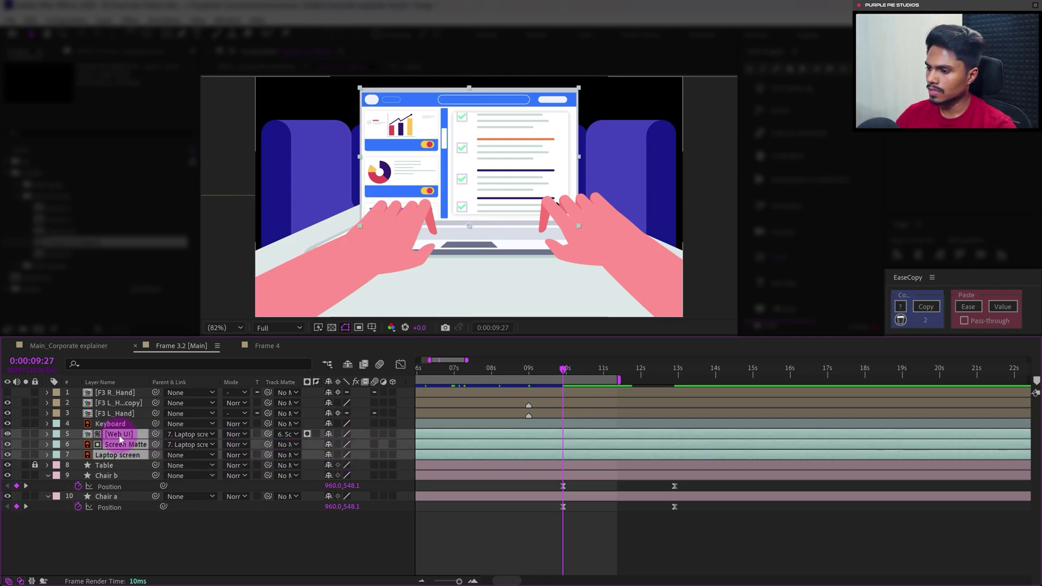
click(395, 434)
click(520, 530)
click(122, 454)
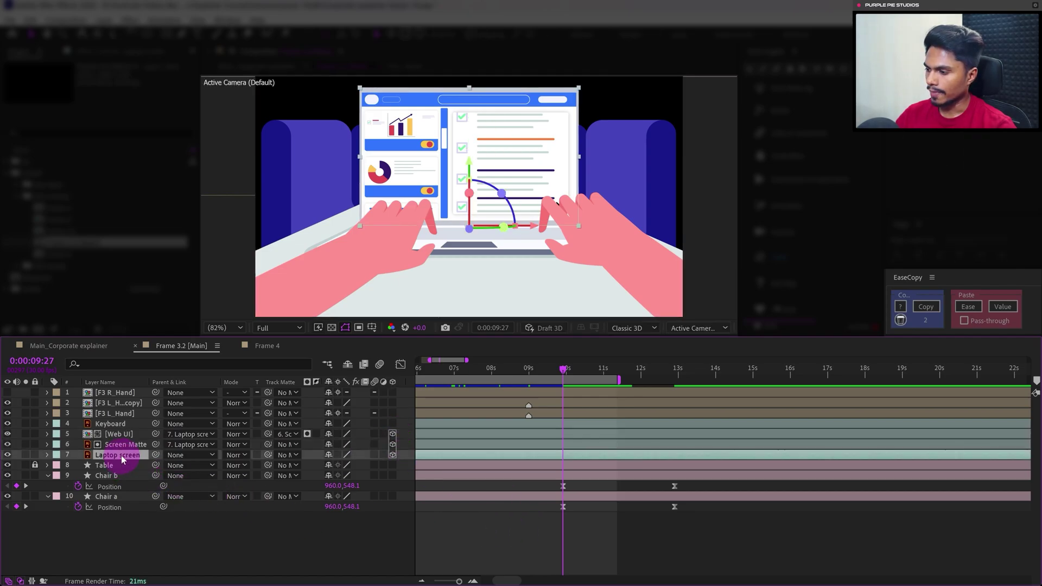
key(r)
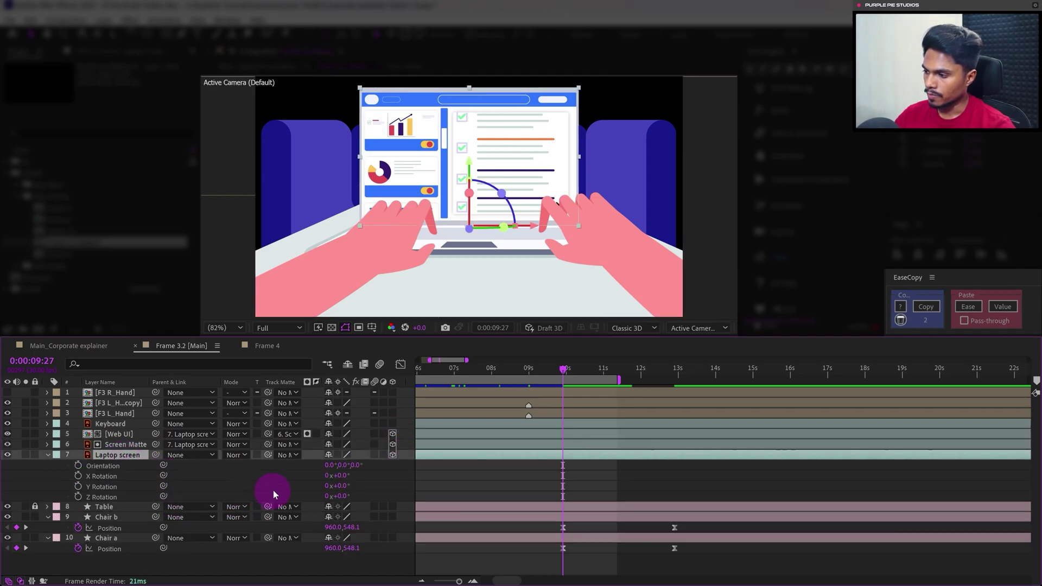
Step: Try tilting the Laptop screen with X Rotation and undo the change
click(332, 498)
drag(341, 476, 389, 484)
key(ctrl+z)
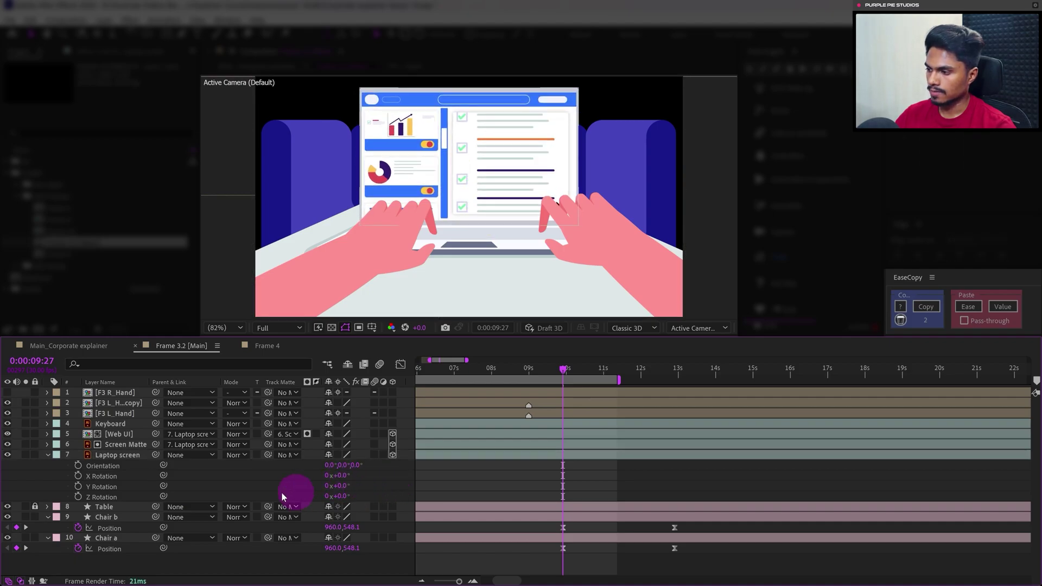
Step: Keyframe the Laptop screen's X Rotation at 0:00:09:27 and set it to -20° at 0:00:12:27
click(78, 476)
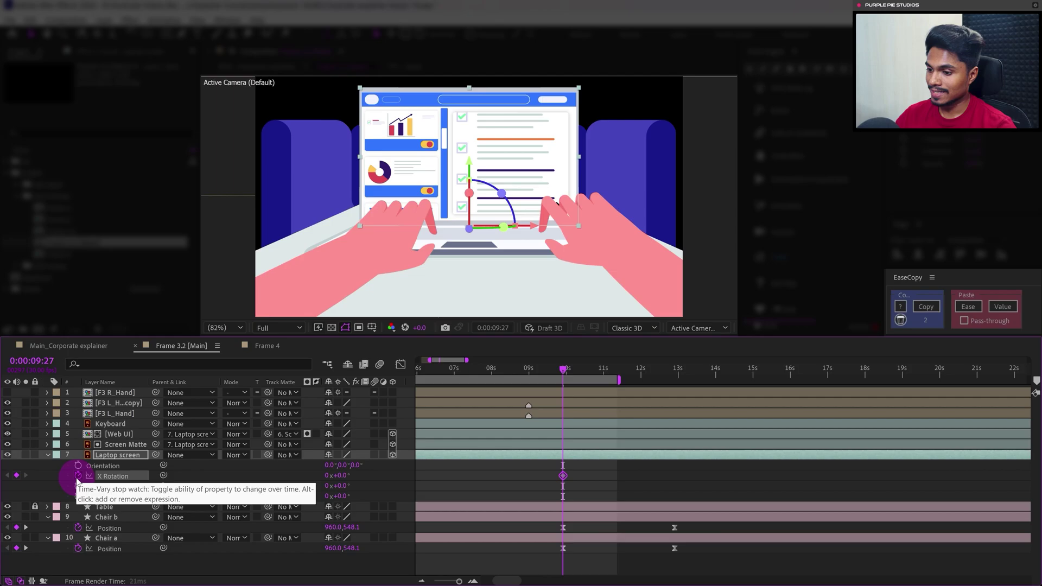
click(663, 372)
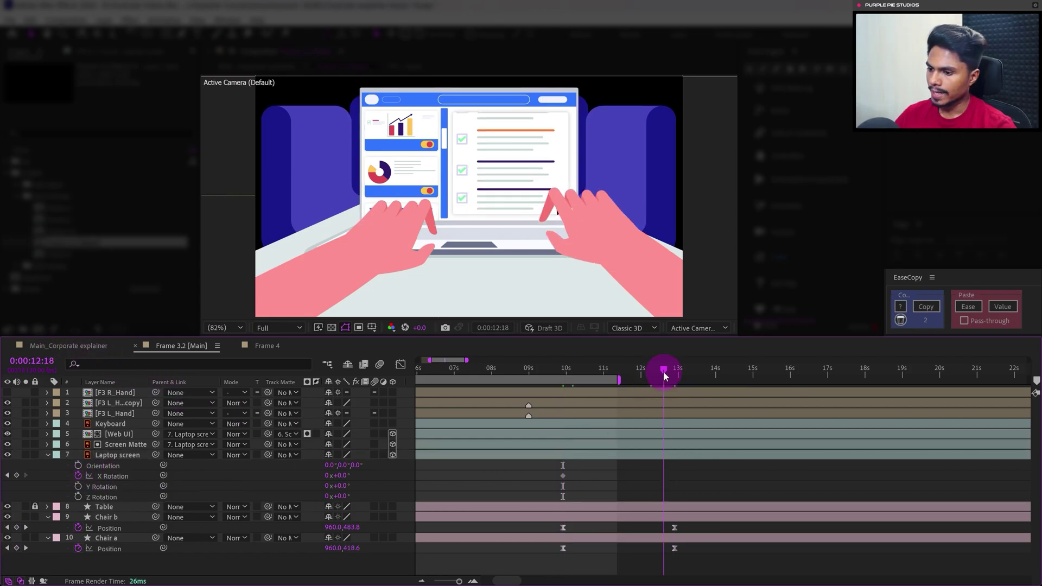
click(673, 387)
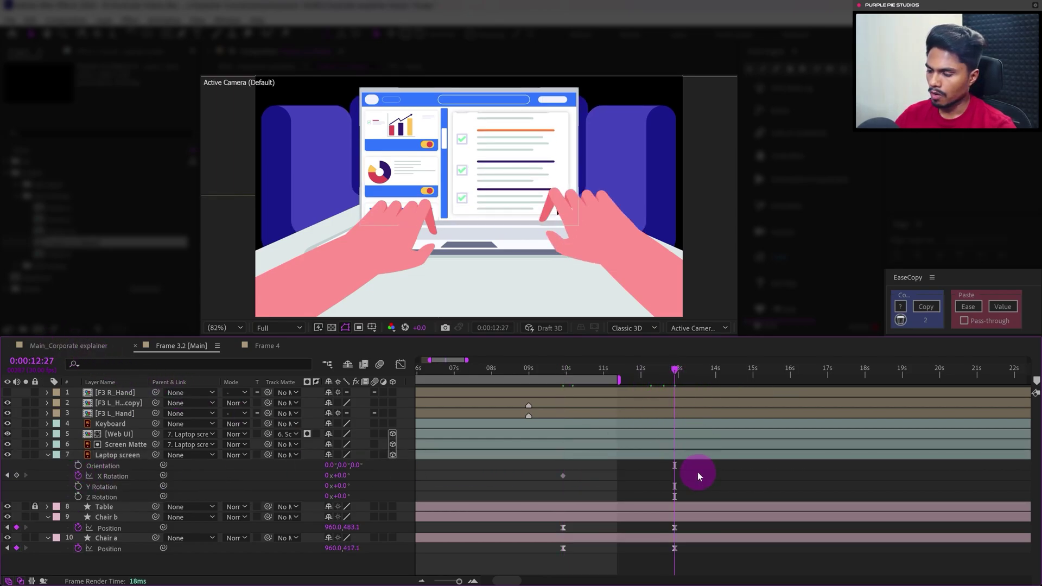
click(342, 477)
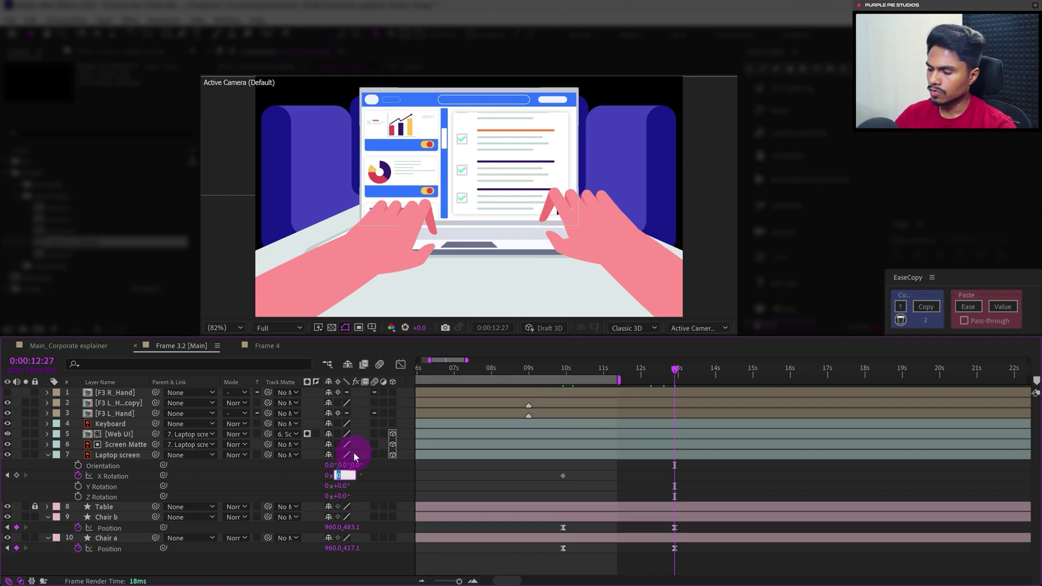
text(-11)
key(Return)
text(-21)
key(Return)
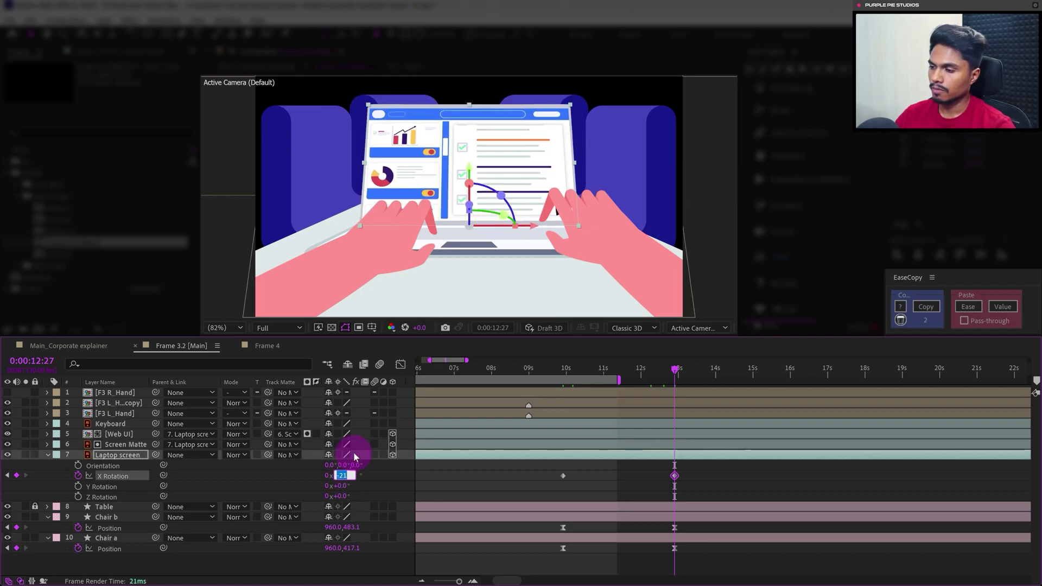
text(-19)
key(Return)
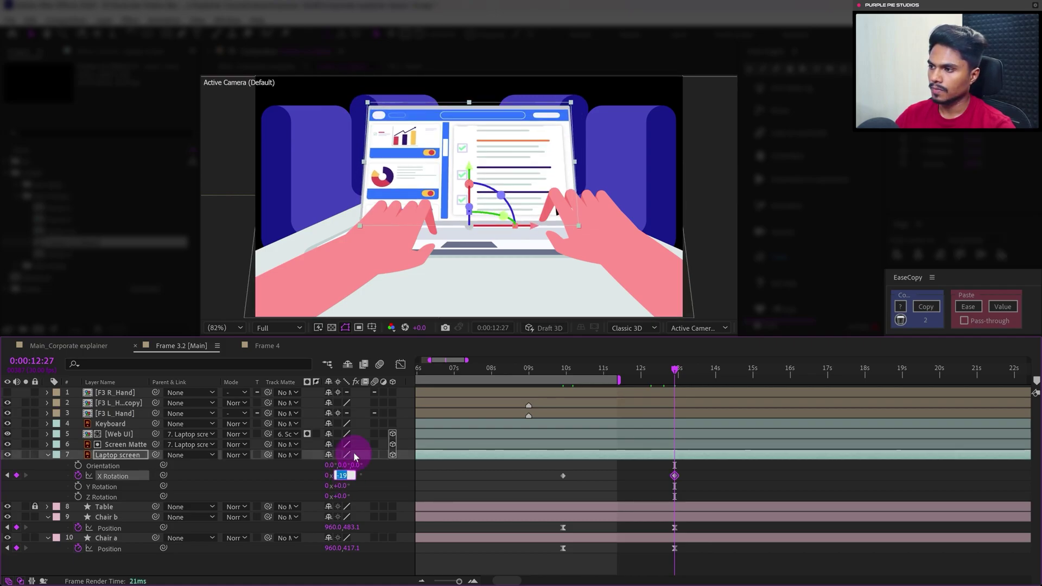
text(-)
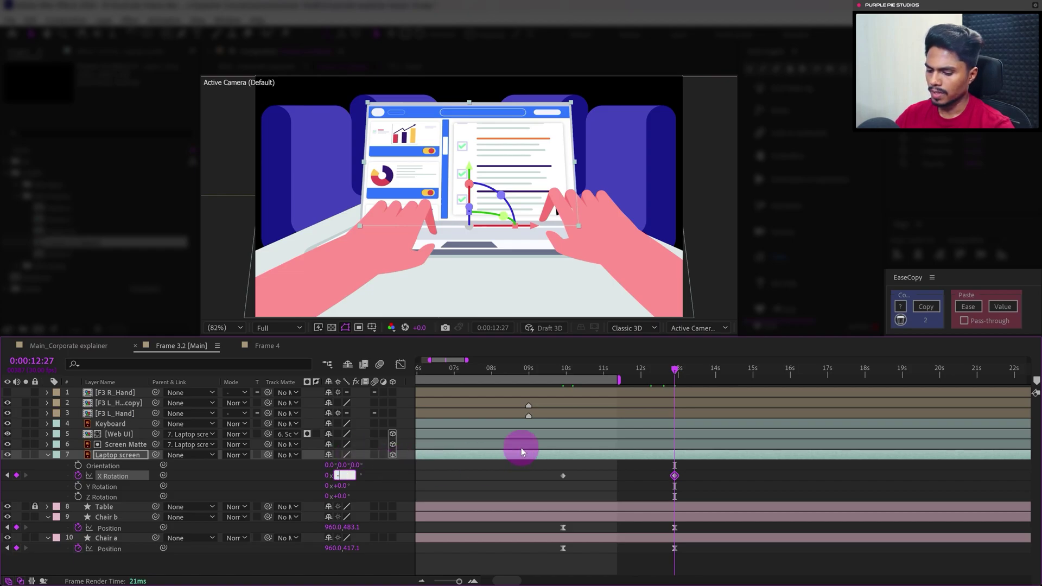
text(20)
key(Return)
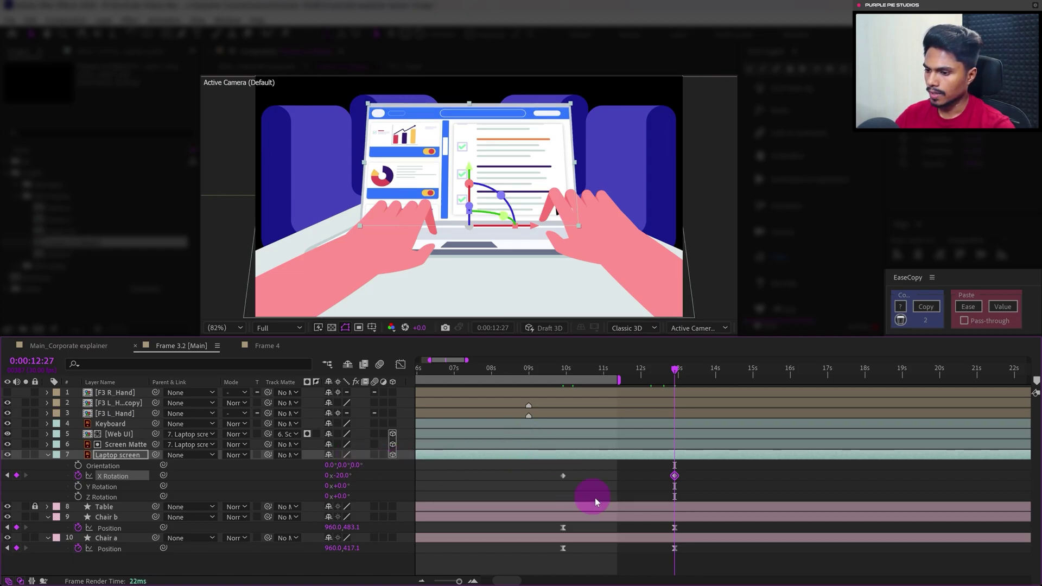
Step: Paste the copied easing onto both X Rotation keyframes of the Laptop screen
drag(693, 469, 548, 481)
click(976, 310)
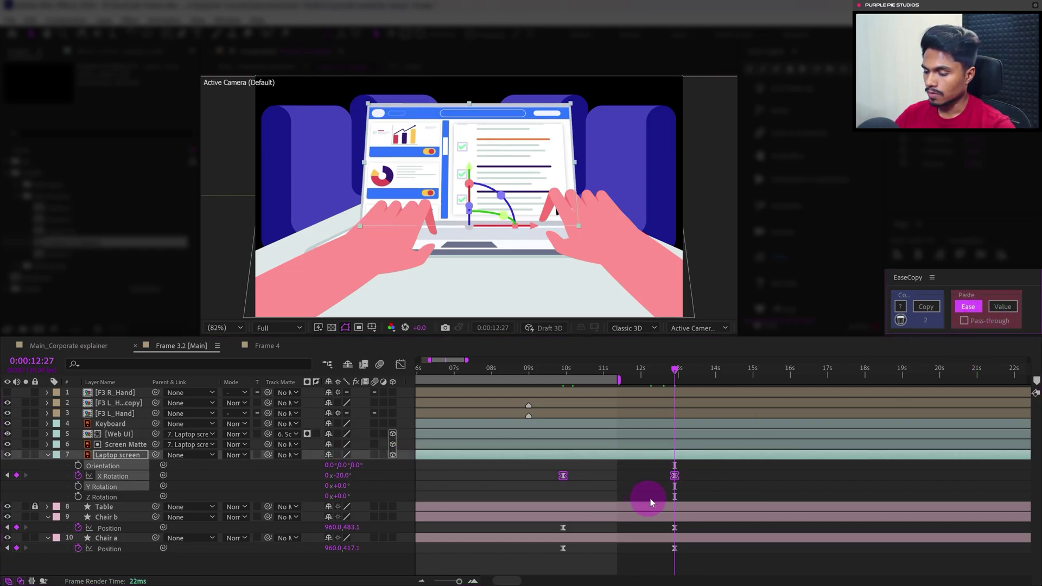
click(693, 474)
Step: Move the Laptop screen's final X Rotation keyframe earlier, to just before 0:00:11:12
click(674, 476)
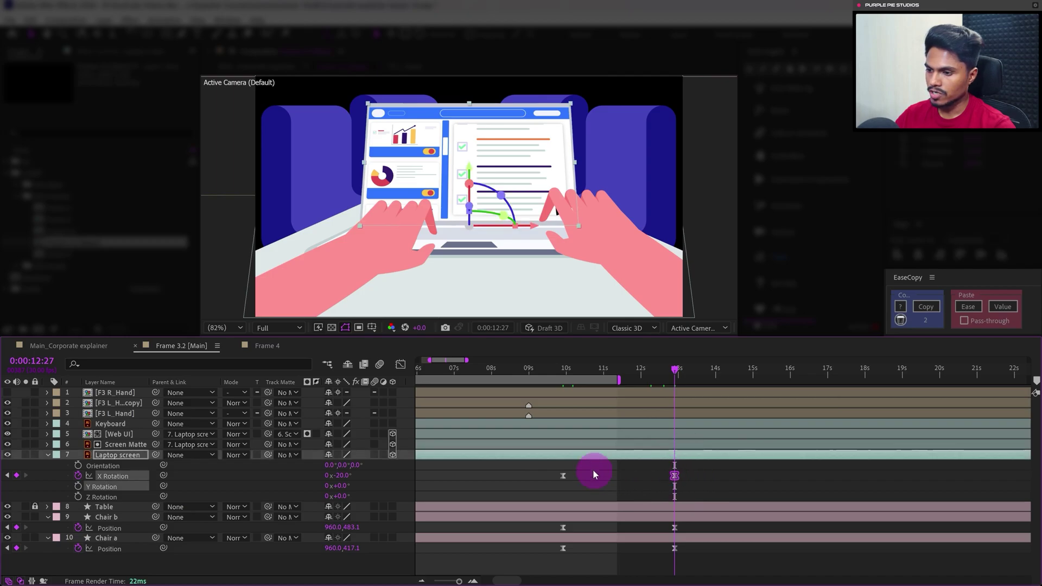
drag(576, 372, 618, 380)
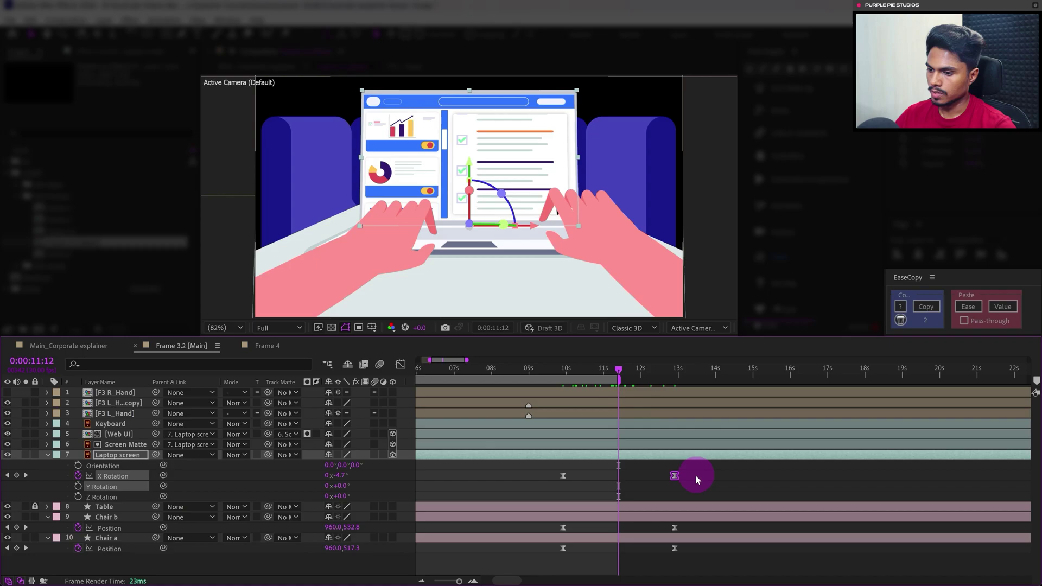
drag(675, 475, 619, 478)
click(611, 486)
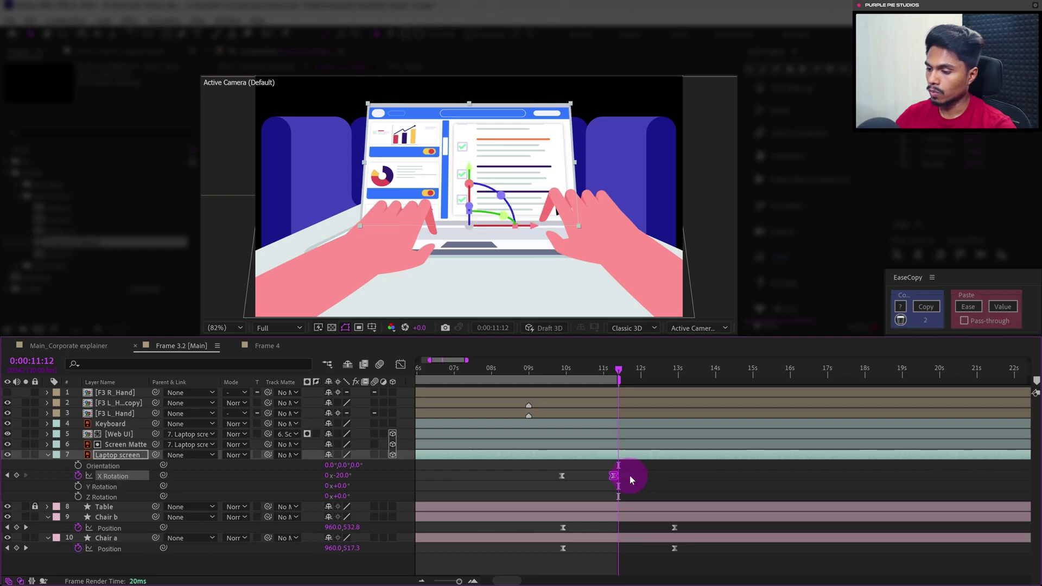
click(629, 476)
Step: Preview the laptop tilt with the vertical transition in the Main_Corporate explainer composition, starting from 0:00:14:21
click(559, 369)
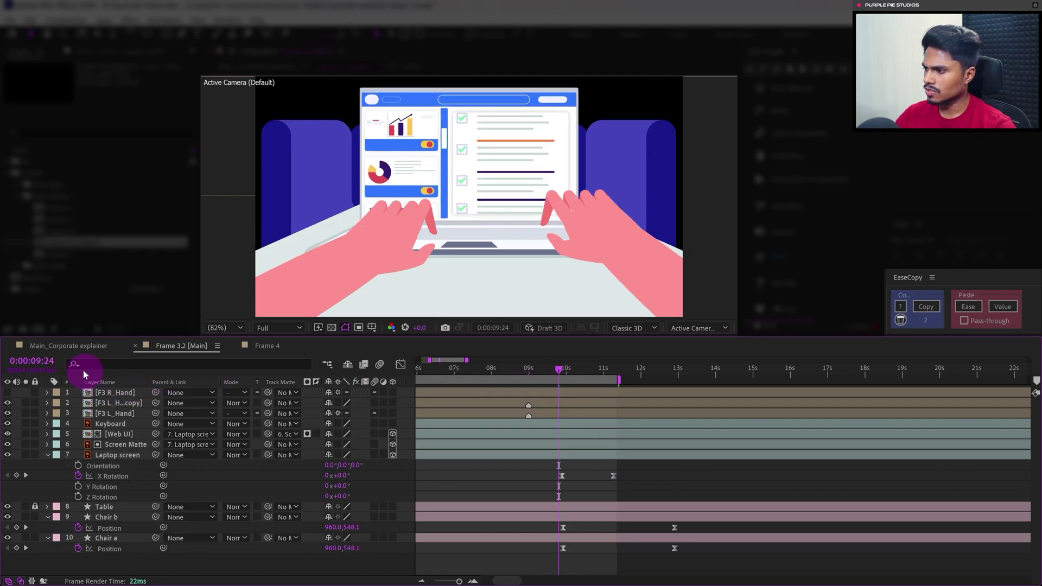
click(69, 346)
click(686, 494)
click(577, 558)
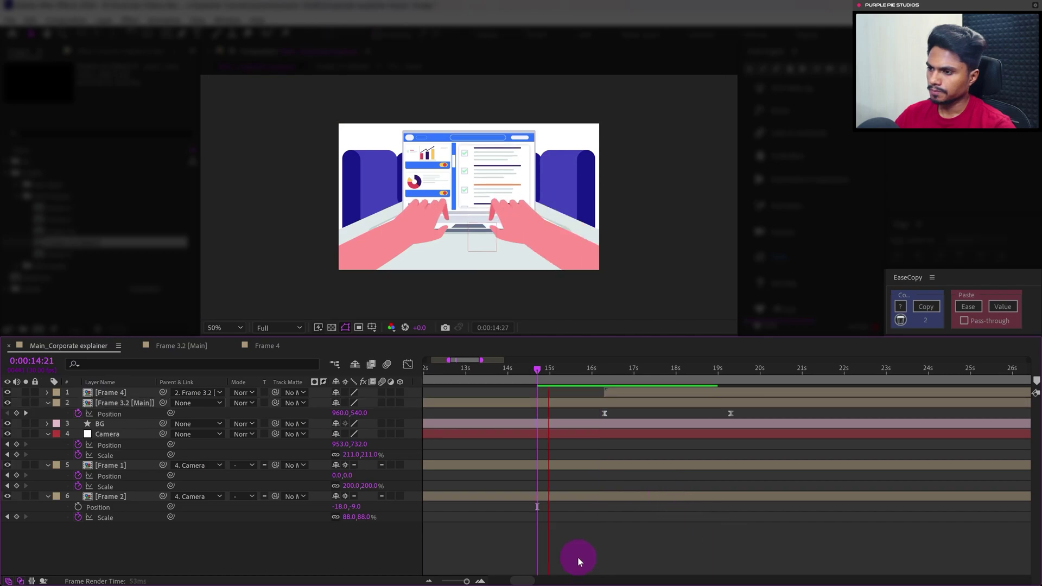